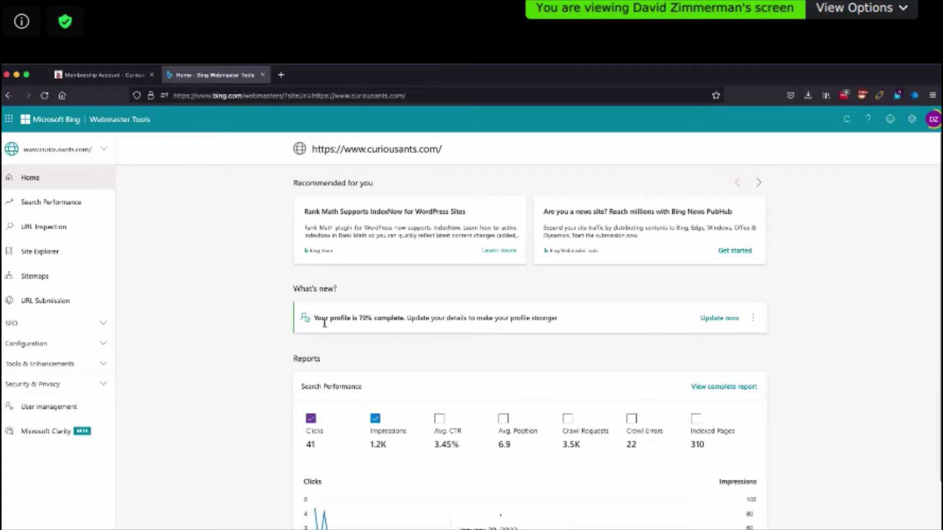
- Review the home page's search performance summary and open its complete report
scroll(842, 454, "down", 3)
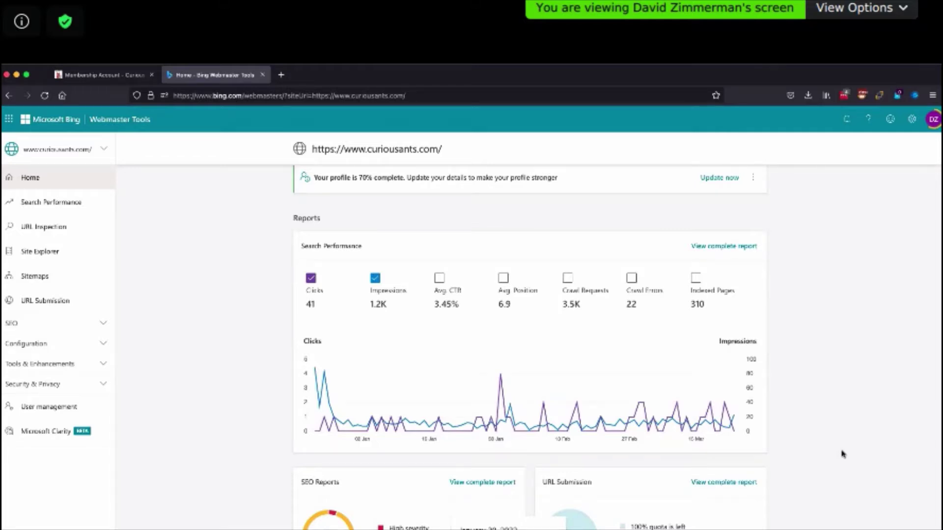
scroll(842, 454, "up", 3)
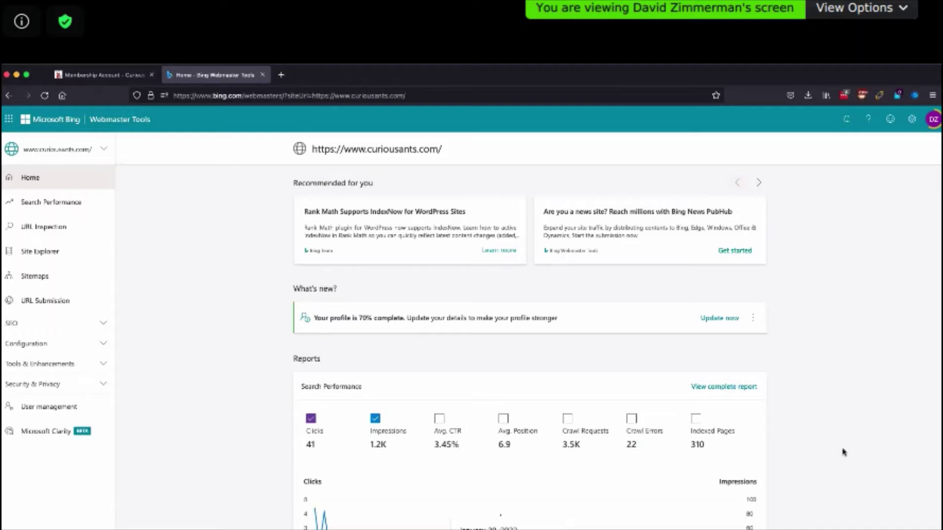
scroll(843, 454, "down", 1)
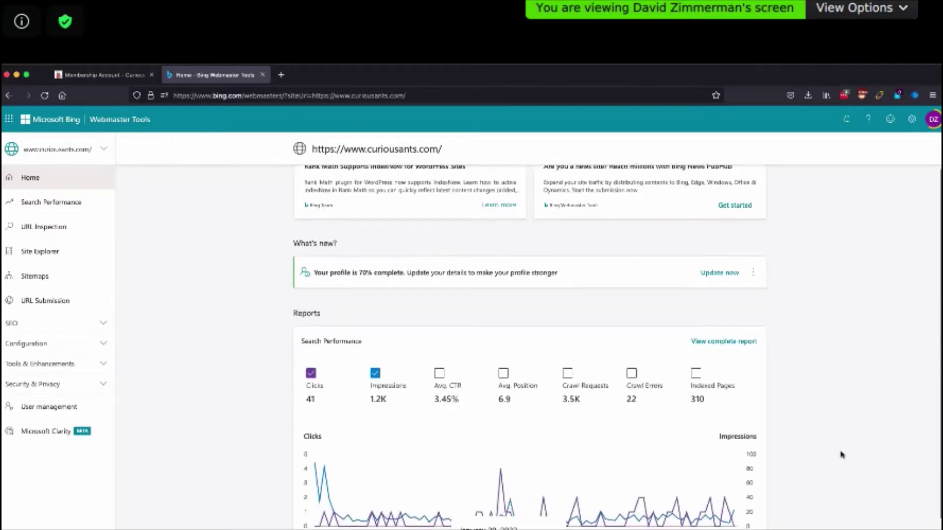
scroll(842, 454, "down", 1)
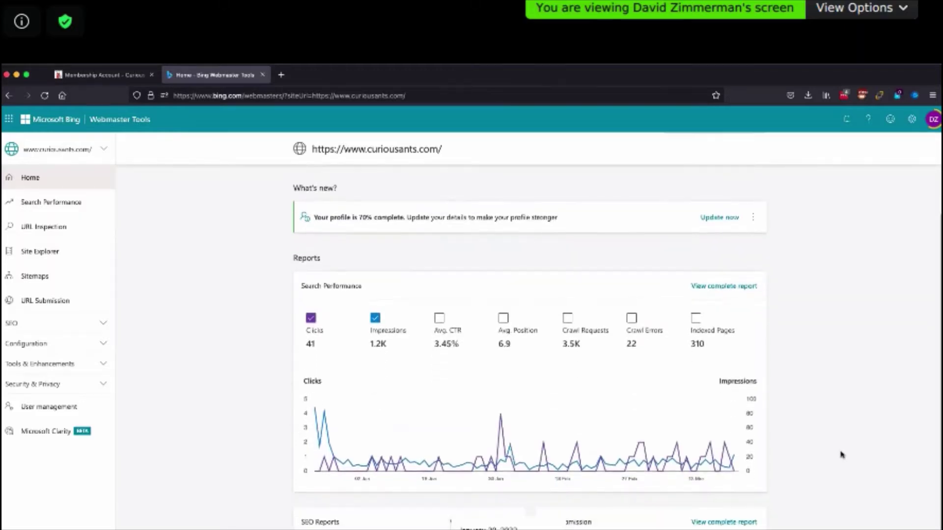
left_click(734, 287)
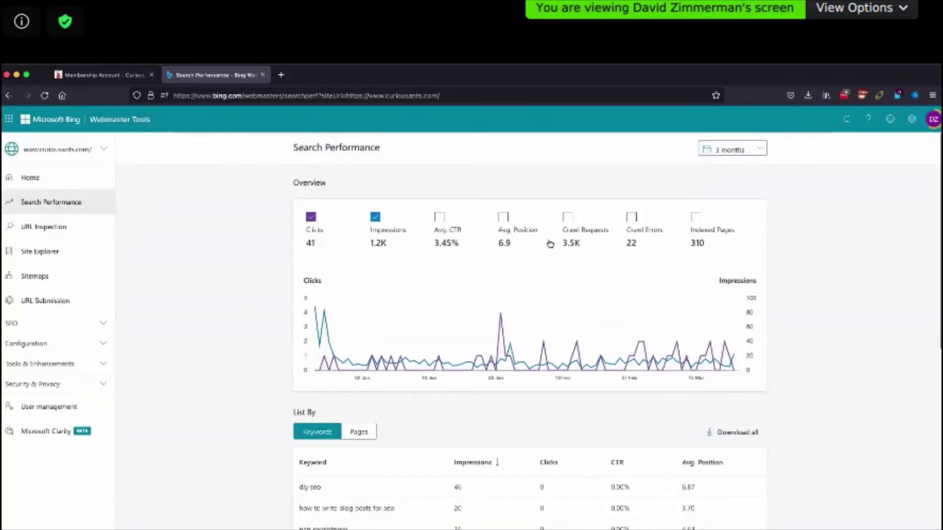
- Plot crawl requests without clicks and impressions in the overview chart, and replace them with crawl errors alone
left_click(571, 219)
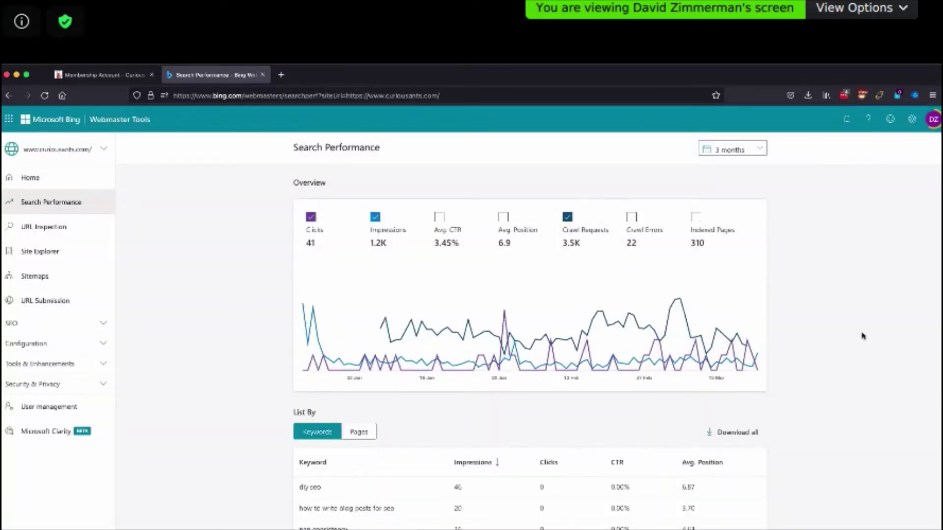
left_click(375, 216)
left_click(309, 218)
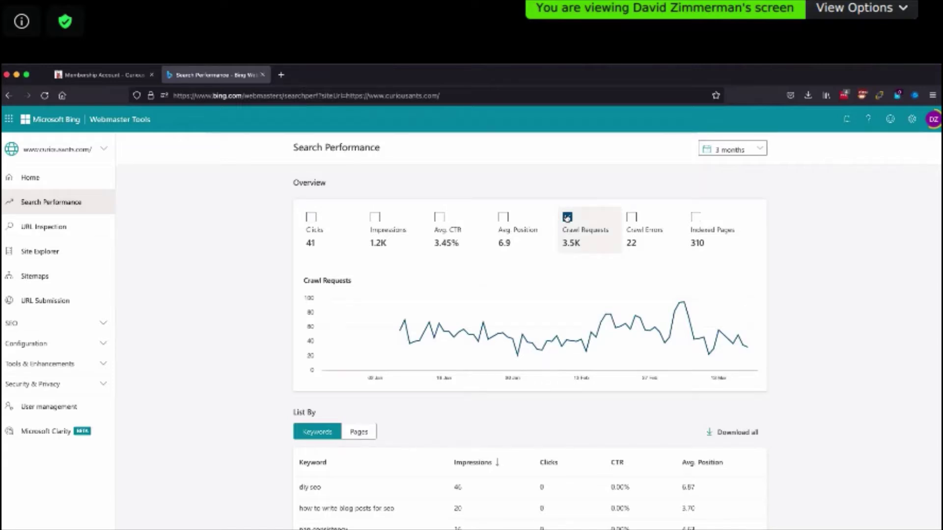
mouse_move(699, 305)
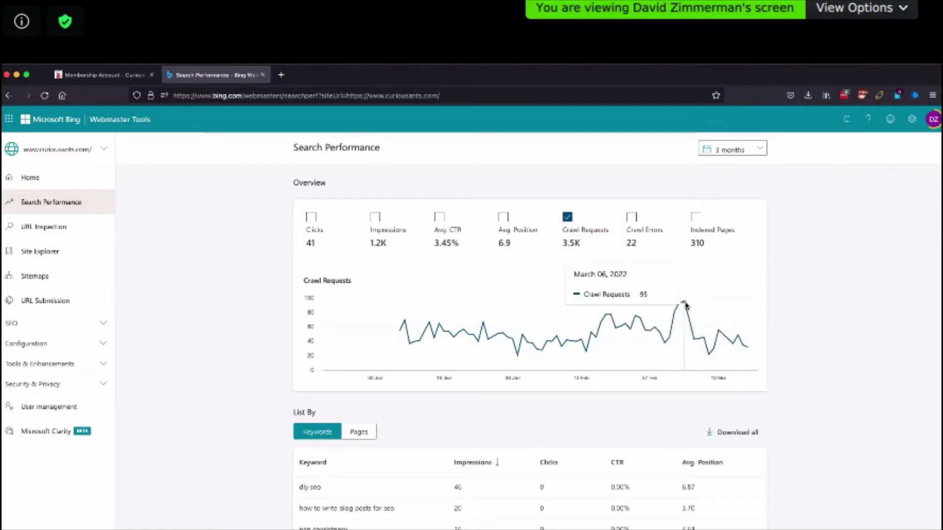
left_click(632, 217)
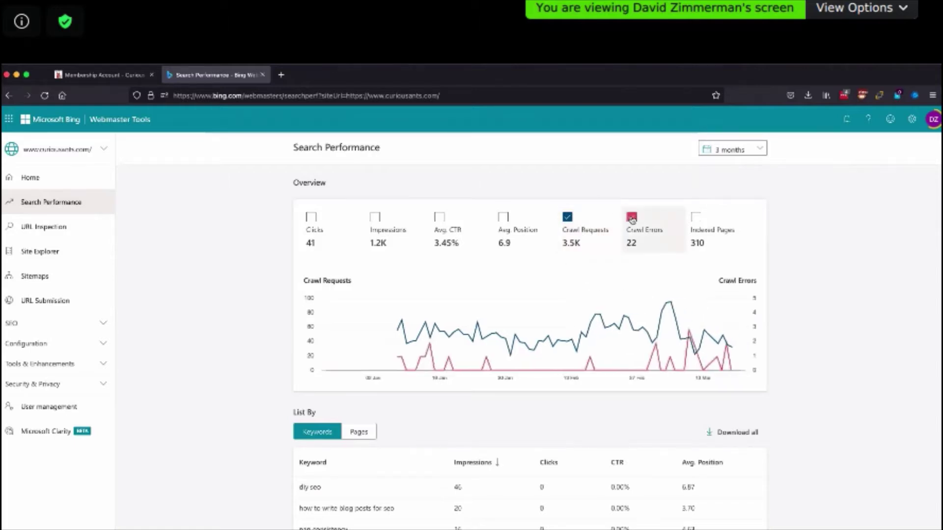
left_click(580, 220)
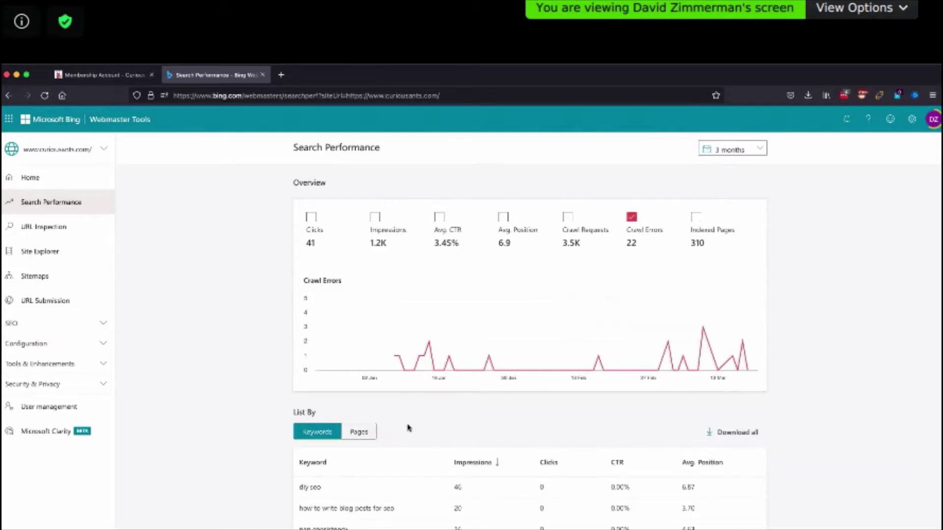
- Review the keyword list beneath the chart, and switch it to list by pages
scroll(802, 473, "down", 10)
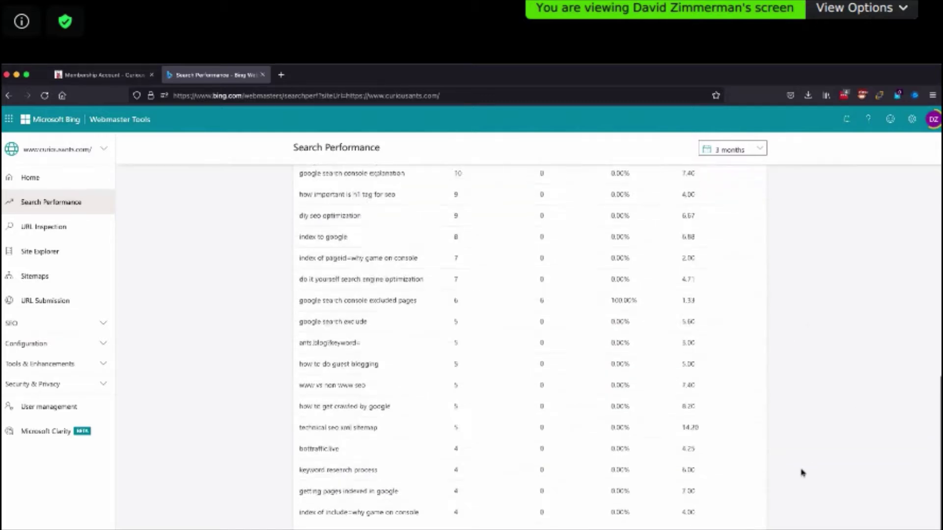
scroll(801, 473, "up", 8)
scroll(802, 472, "up", 2)
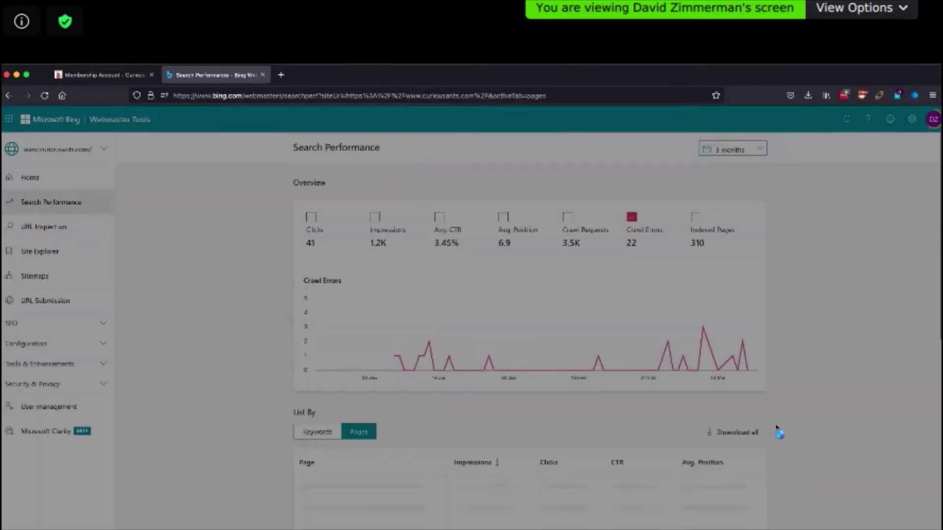
scroll(831, 466, "down", 10)
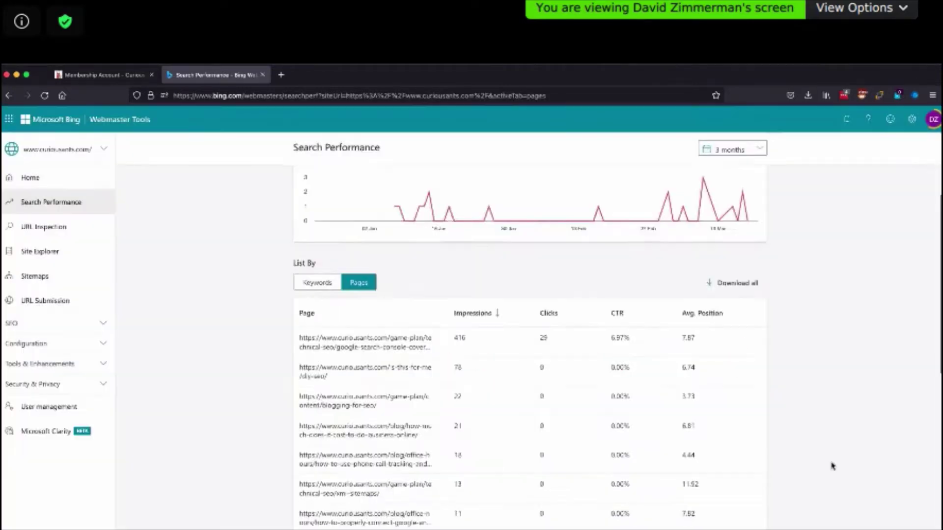
scroll(815, 455, "up", 10)
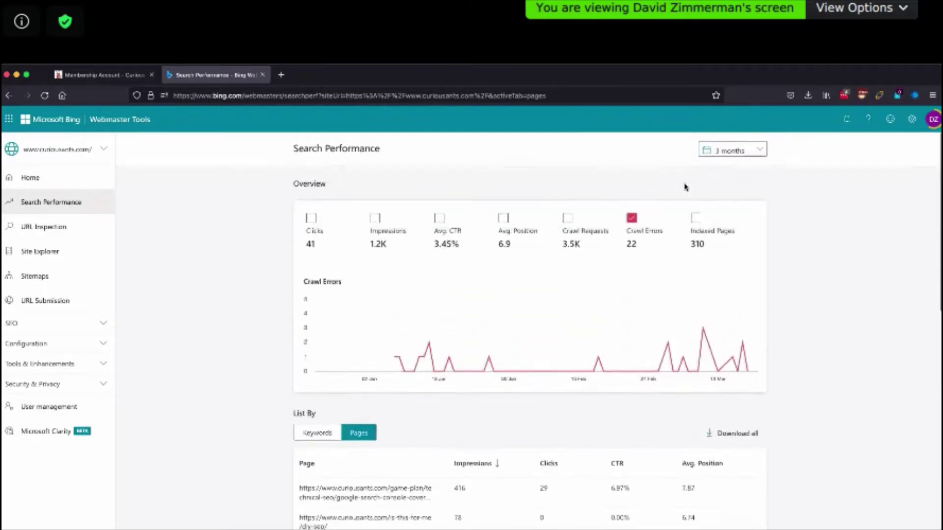
- Plot indexed pages in the overview chart, and compare them with crawl requests and crawl errors
left_click(695, 217)
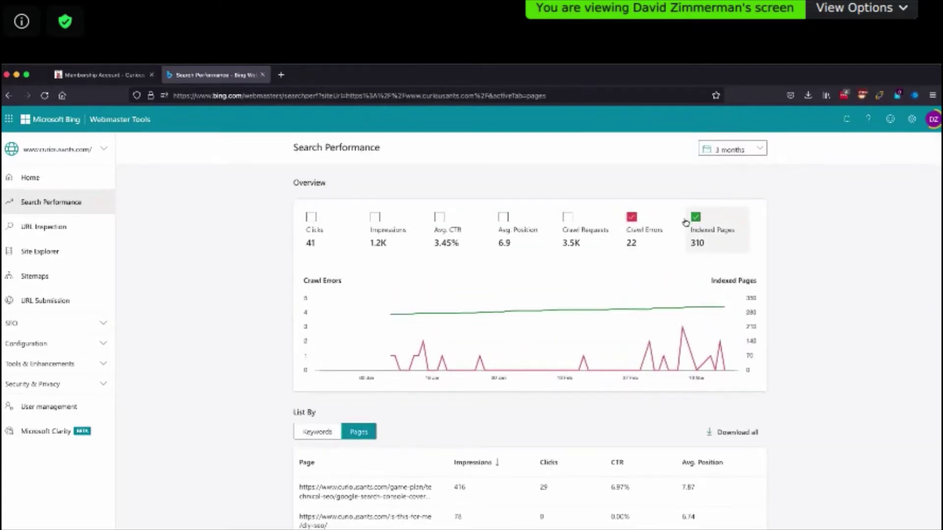
left_click(641, 218)
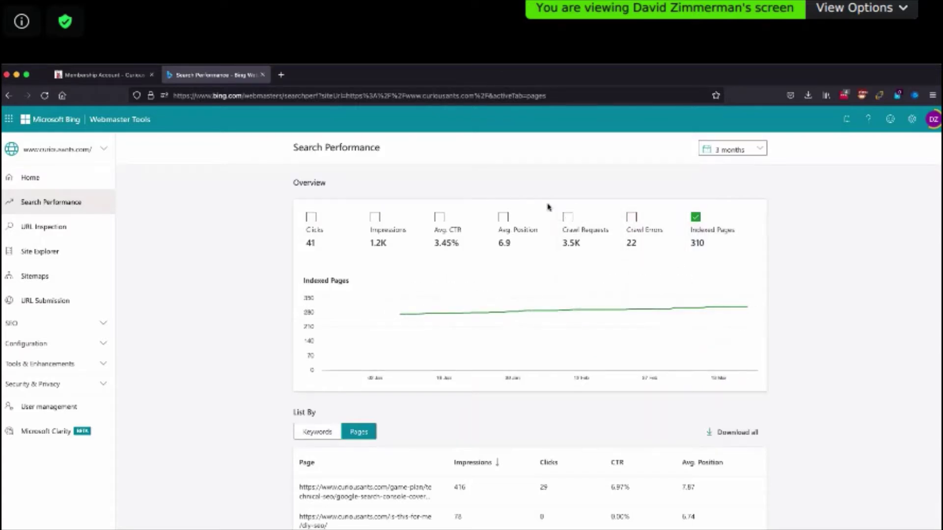
left_click(567, 216)
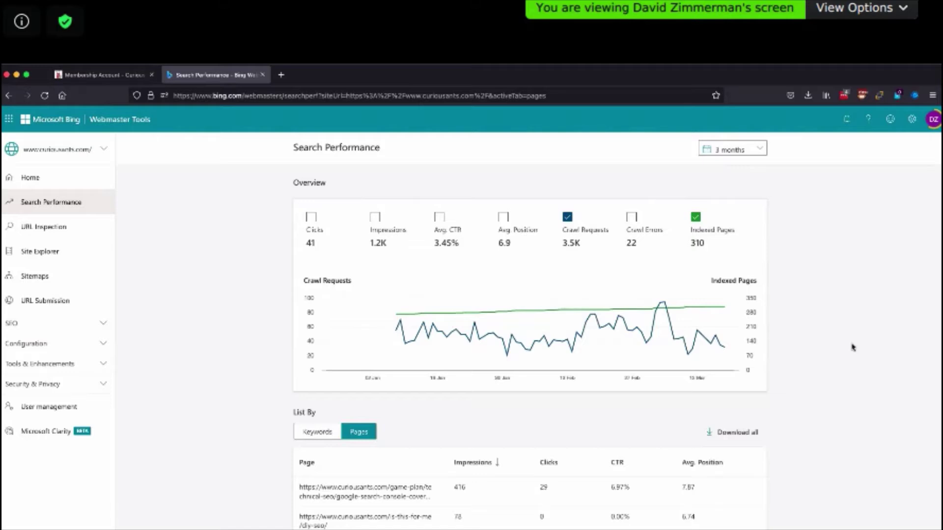
left_click(634, 220)
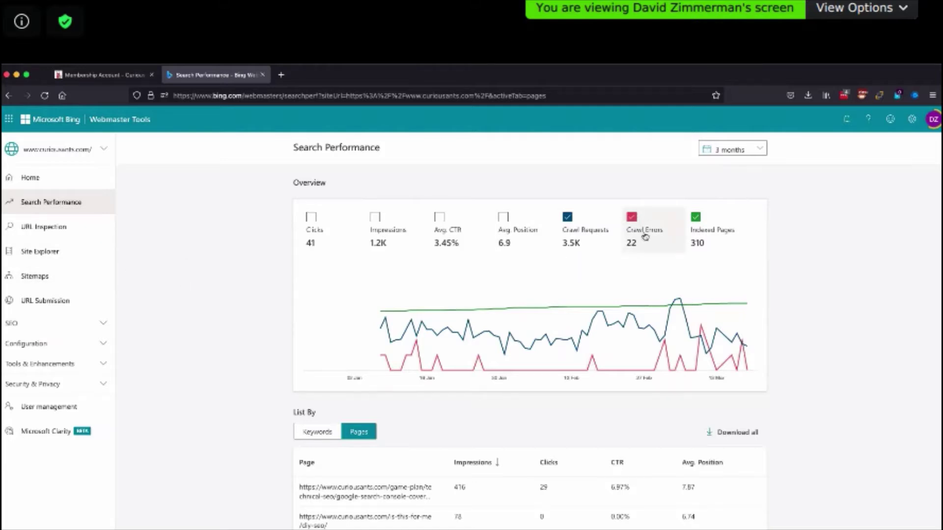
mouse_move(743, 364)
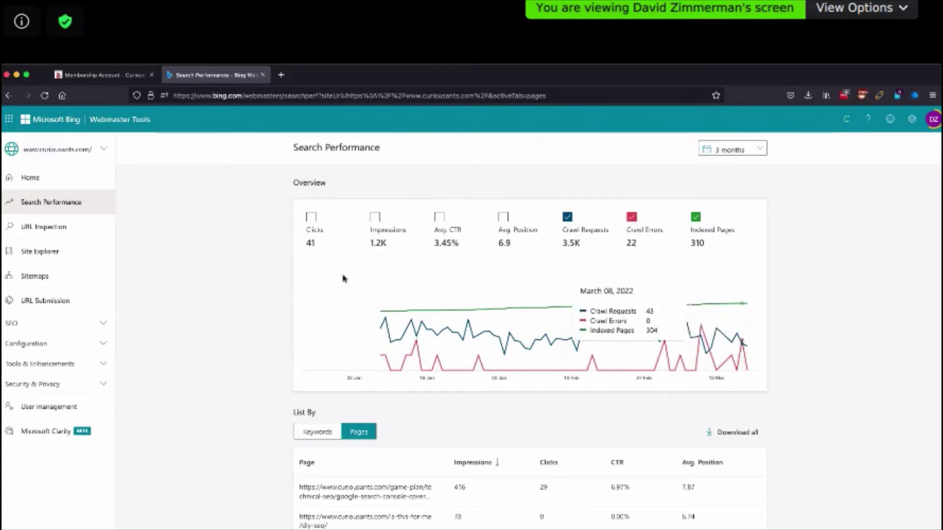
left_click(52, 228)
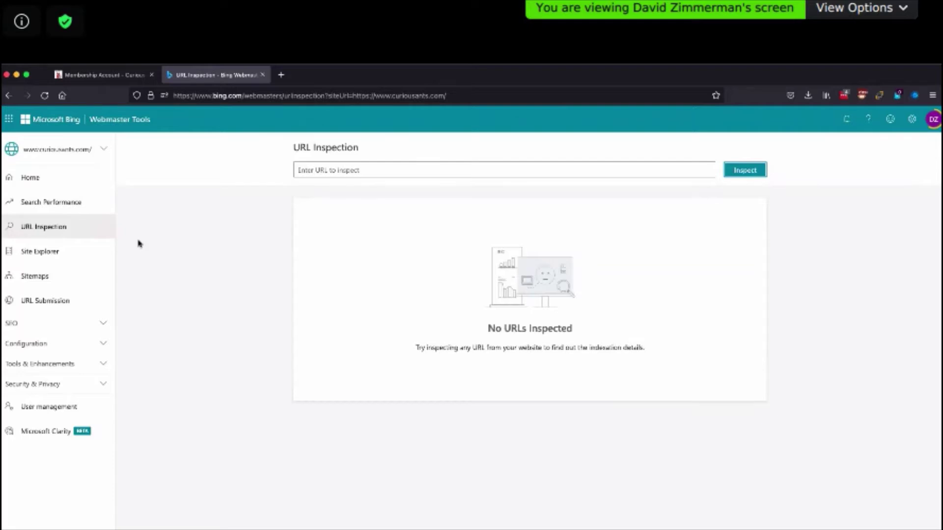
left_click(364, 169)
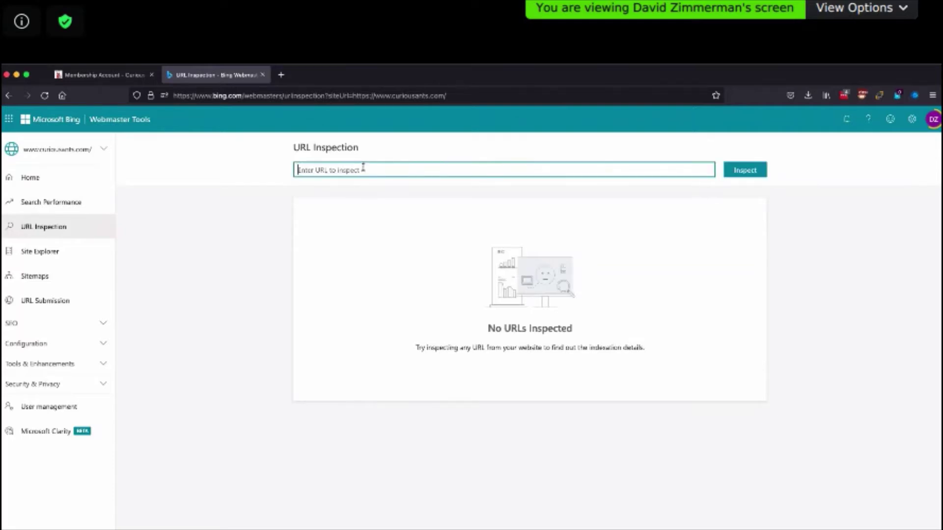
type("https://www.curiousants.com")
left_click(747, 170)
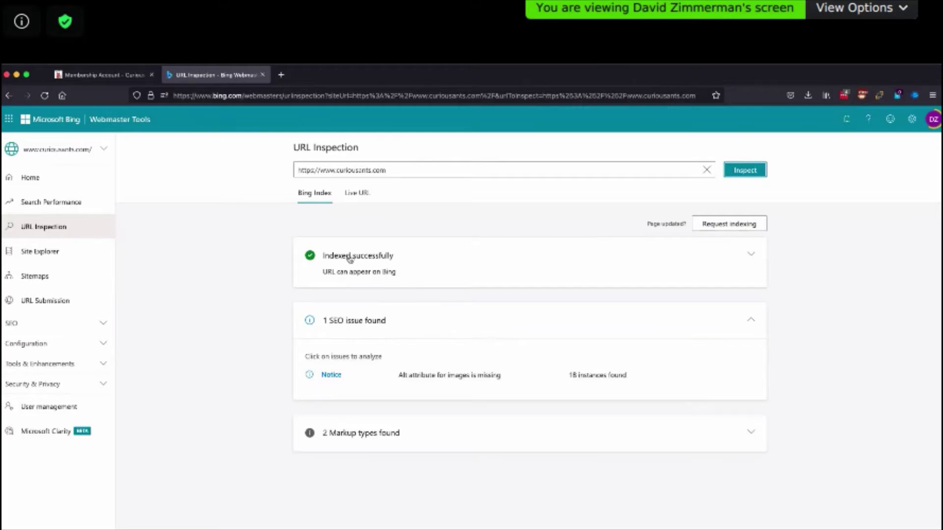
left_click(745, 434)
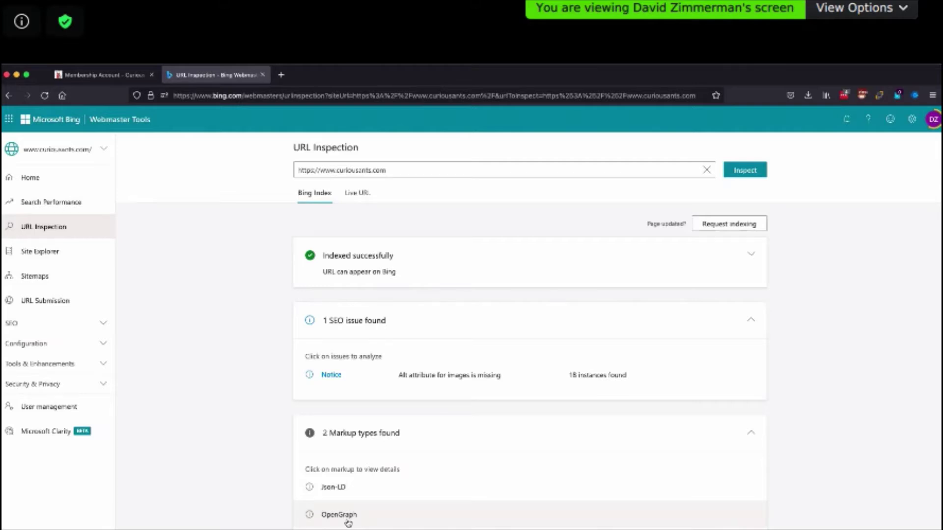
left_click(750, 255)
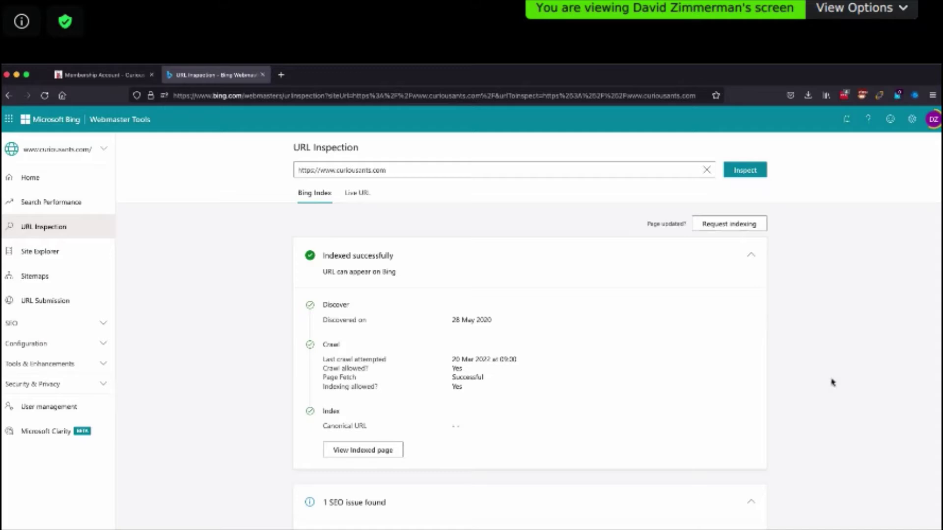
- Show the site's folder structure in Site Explorer and expand the game-plan folder with its crawl information
left_click(43, 253)
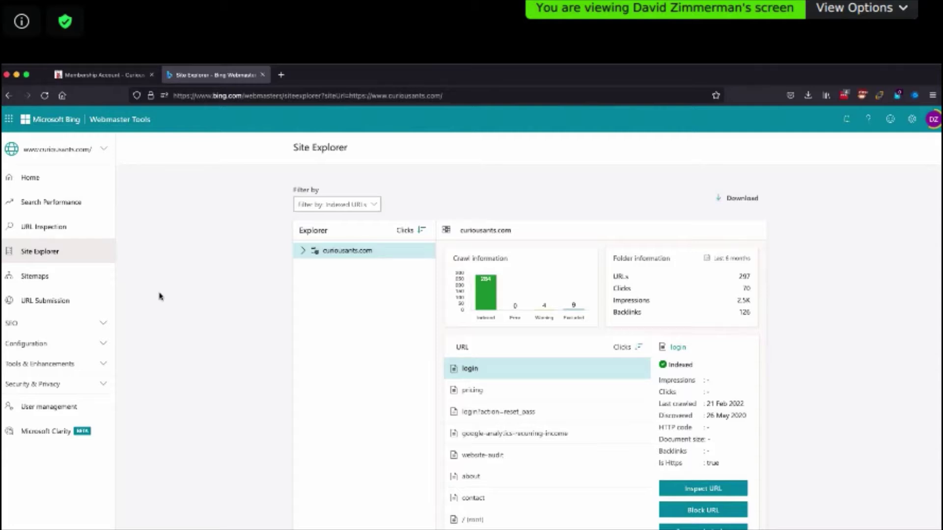
left_click(303, 252)
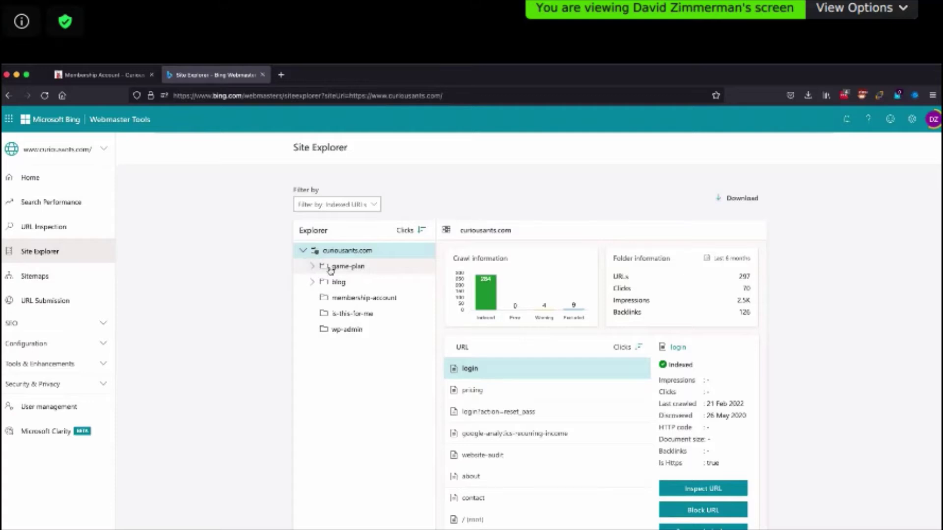
left_click(348, 267)
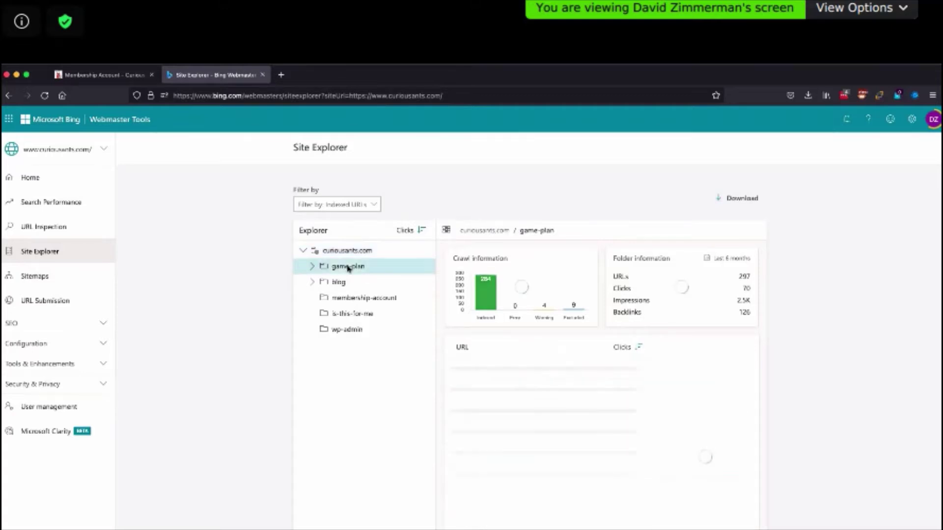
left_click(312, 267)
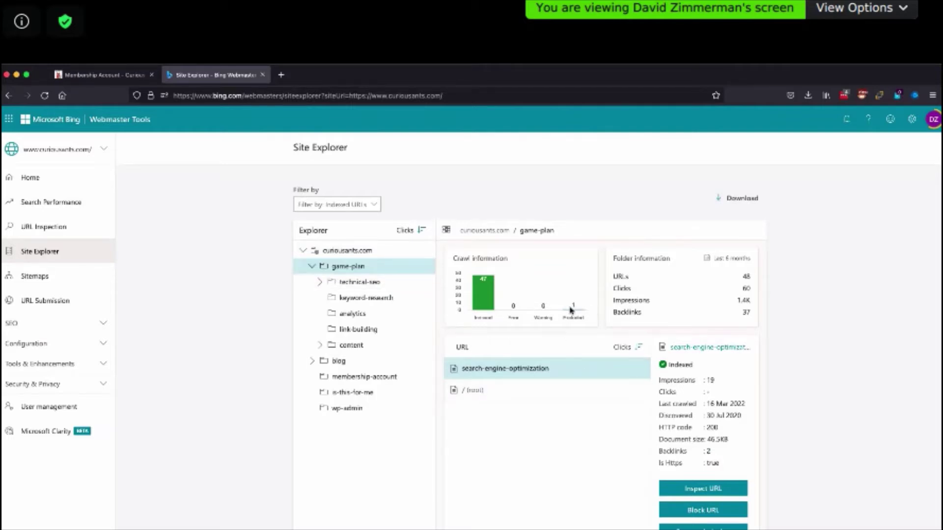
- Examine the technical-seo folder and its google-search-console-coverage-excluded subfolder, ending on technical-seo
left_click(351, 286)
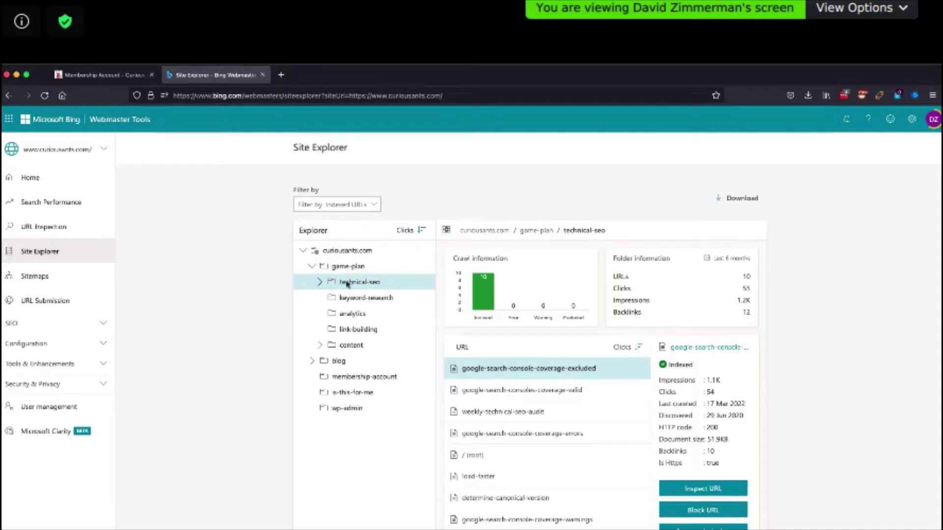
left_click(320, 281)
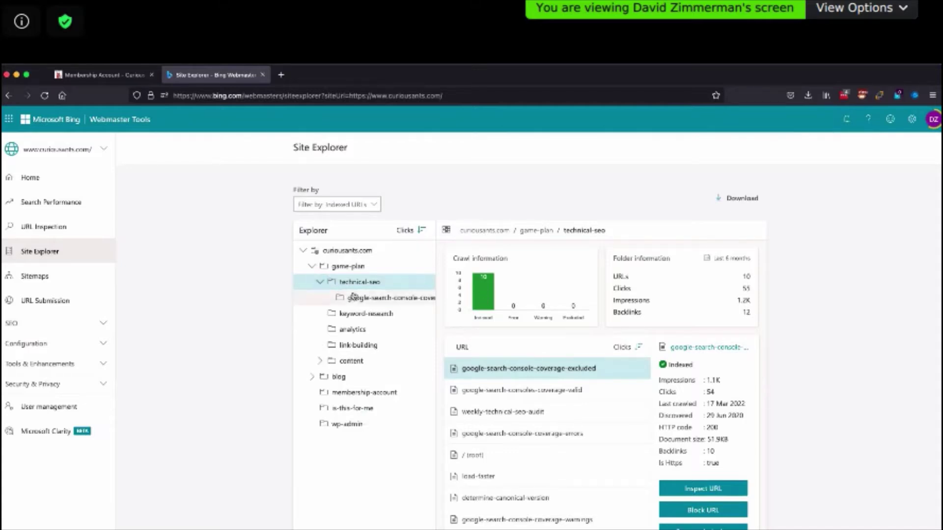
left_click(354, 297)
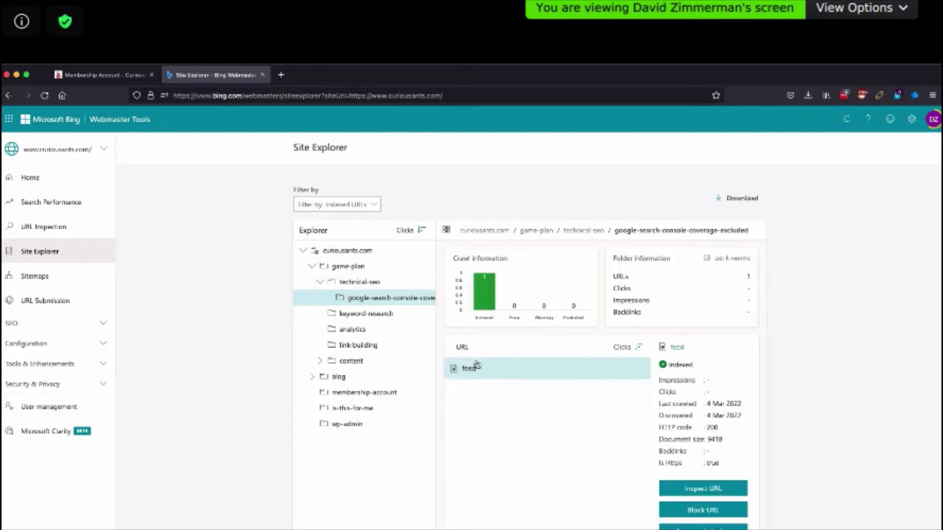
left_click(372, 286)
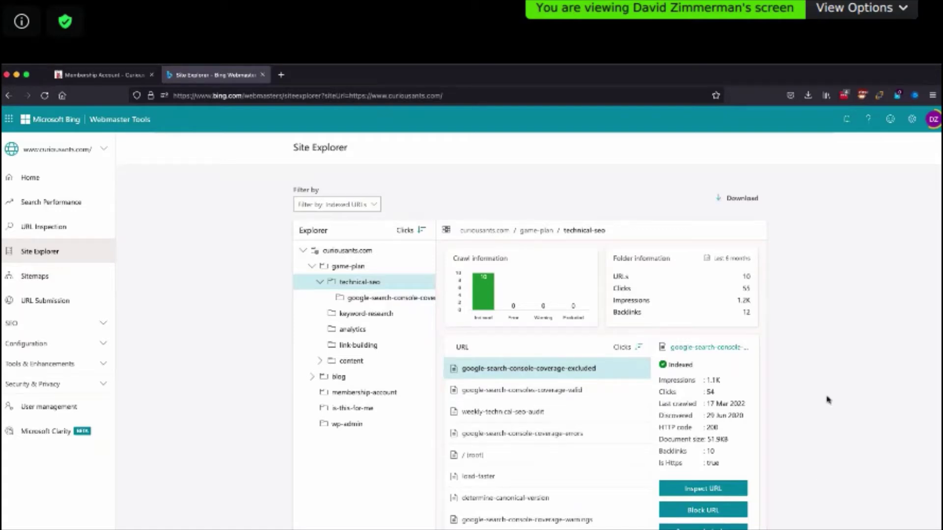
- Copy the URL of the how-to-do-keyword-research page from the keyword-research folder
left_click(345, 314)
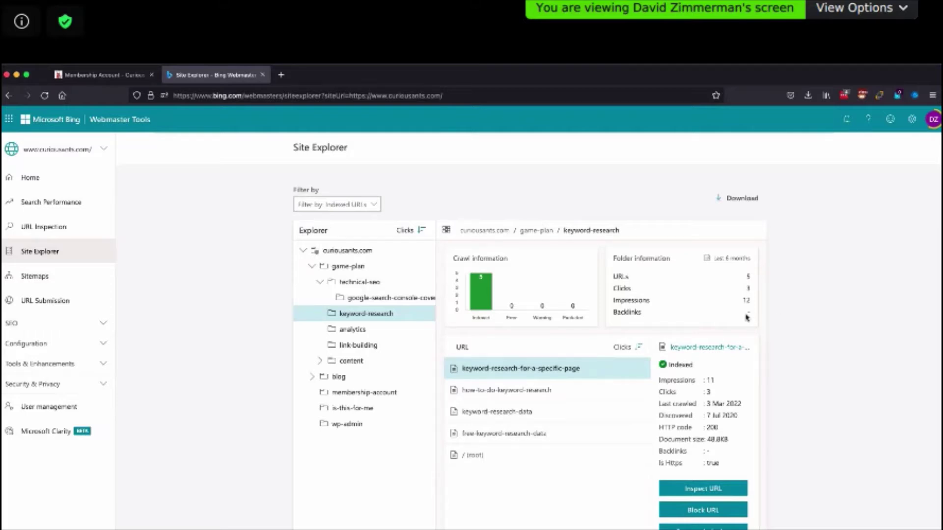
left_click(491, 391)
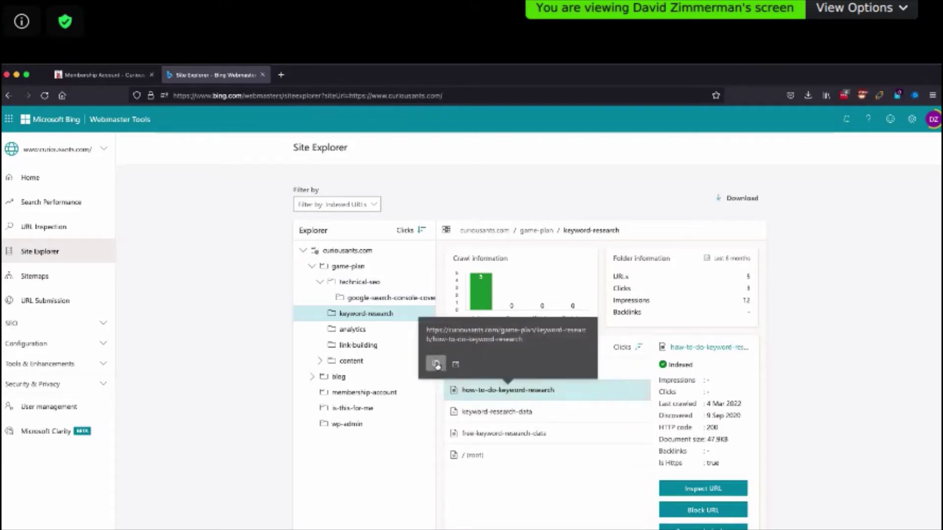
left_click(436, 365)
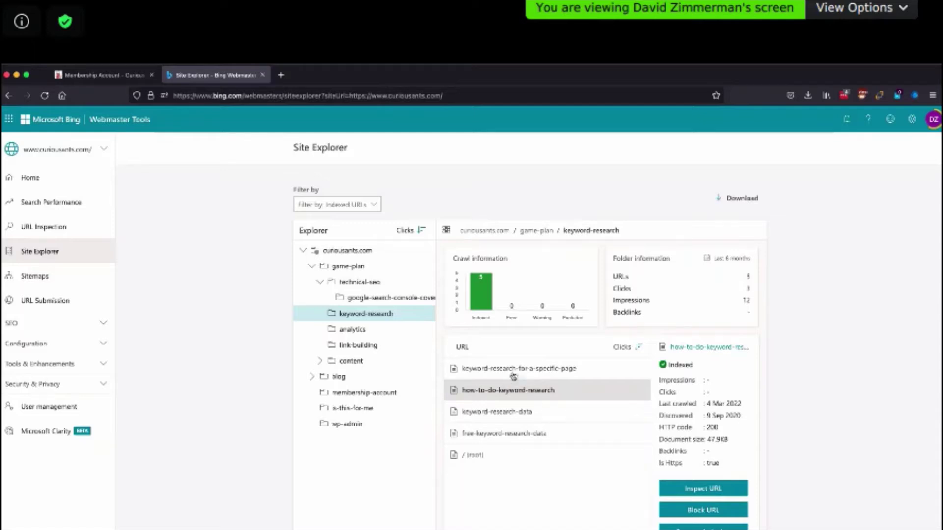
- Expand the blog folder and its office-hours subfolder in Site Explorer, viewing the crawl information for each
left_click(509, 387)
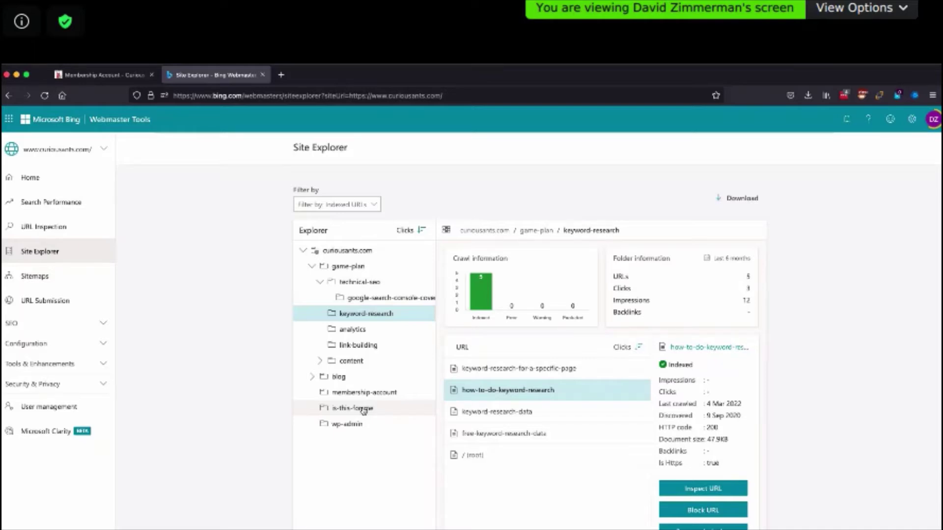
left_click(313, 378)
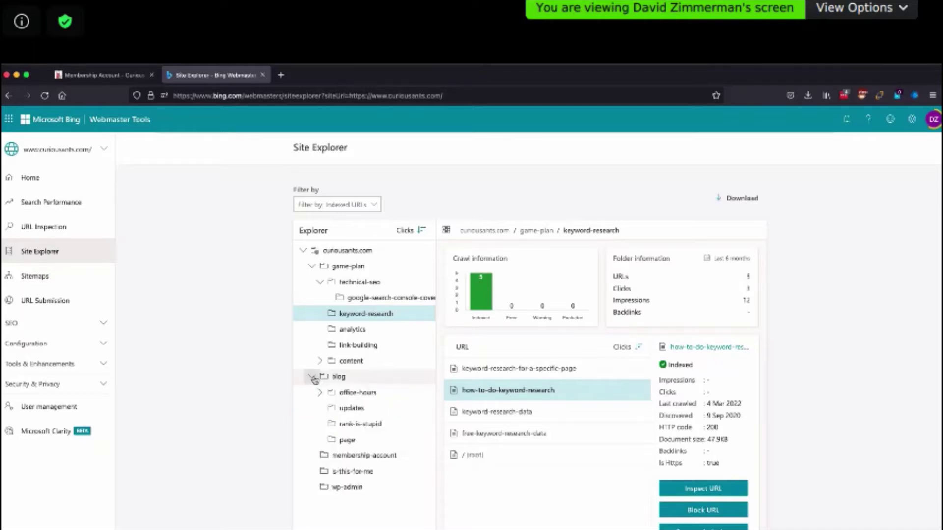
left_click(343, 378)
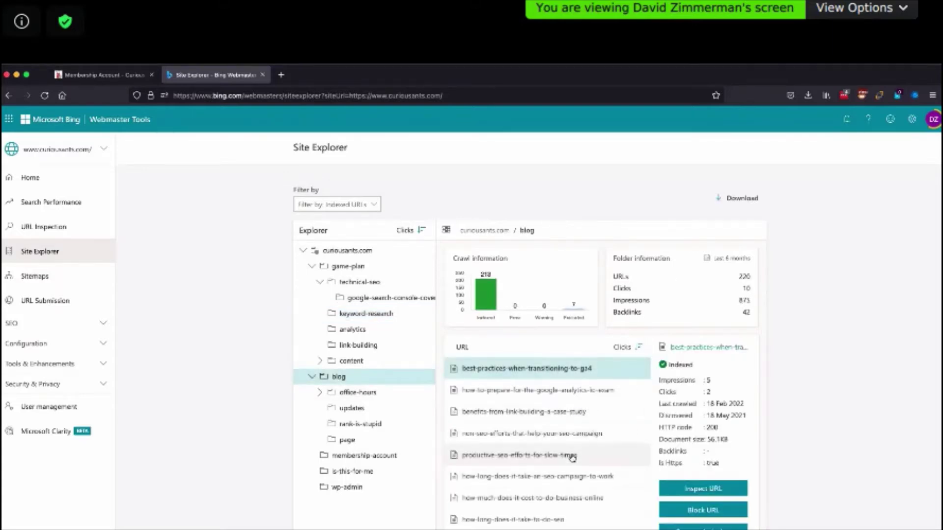
left_click(319, 392)
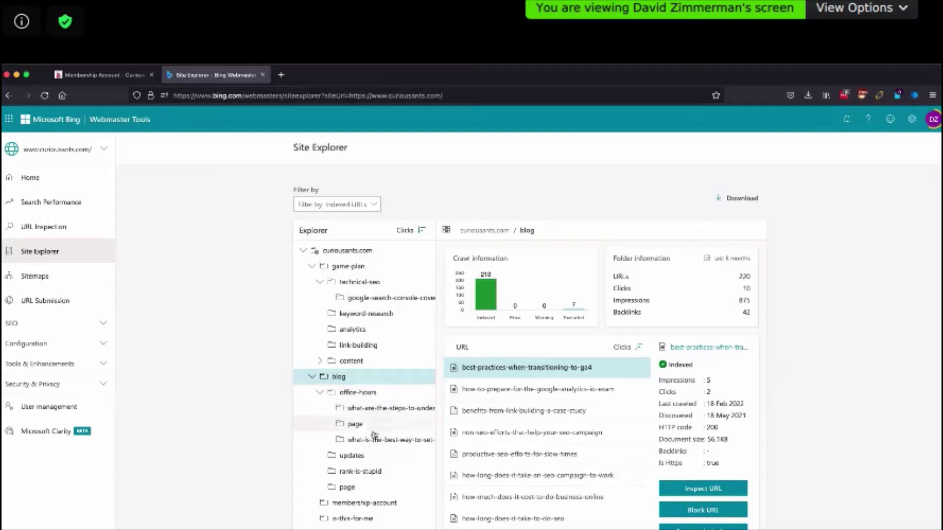
left_click(362, 394)
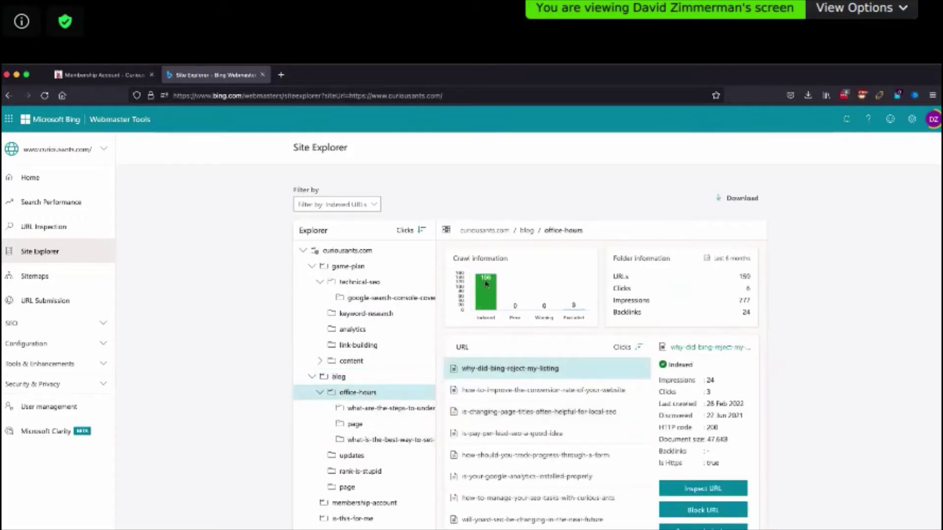
- Browse the office-hours URL list and show the indexing details of the should-keywords-be-listed-under-a-subheading page
scroll(546, 468, "down", 10)
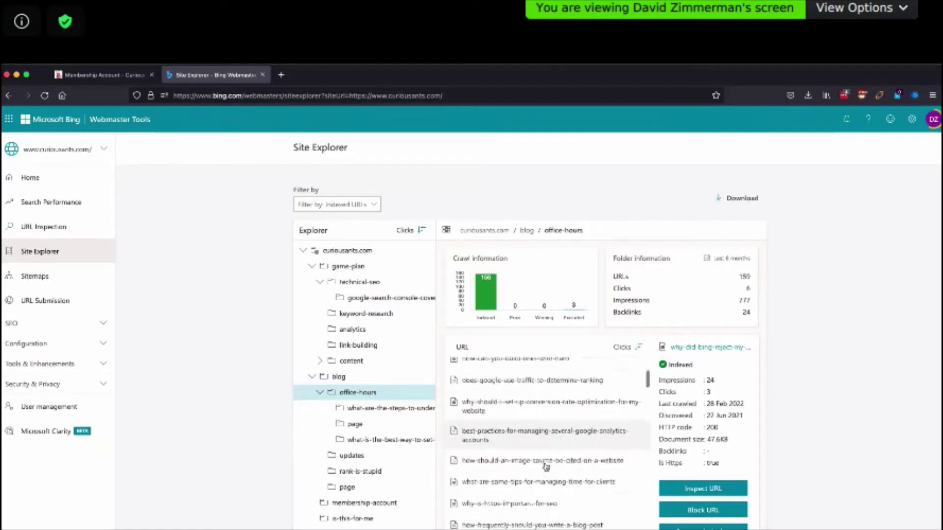
scroll(546, 467, "down", 10)
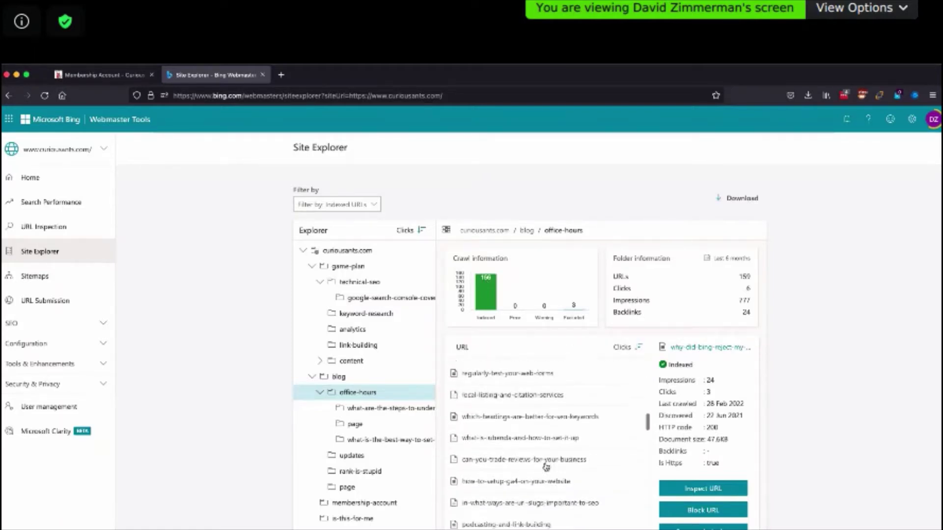
scroll(546, 467, "down", 10)
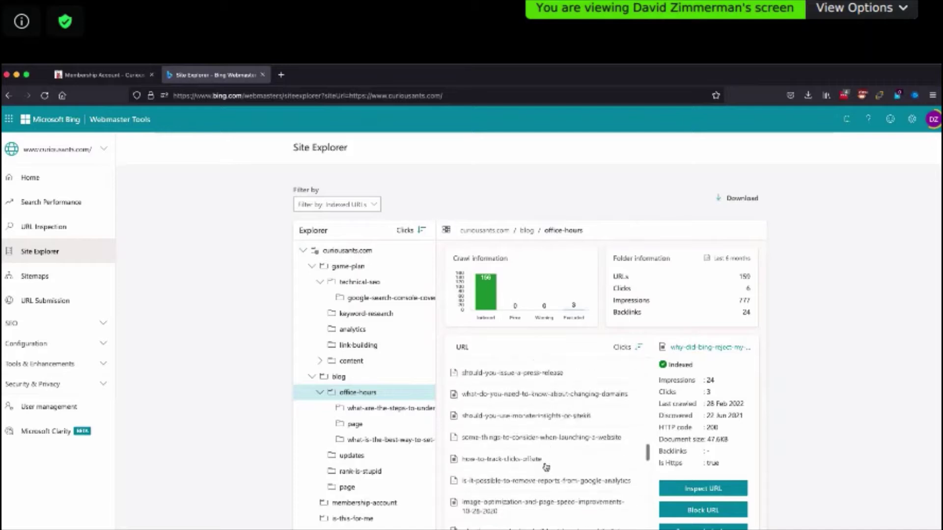
scroll(546, 467, "down", 10)
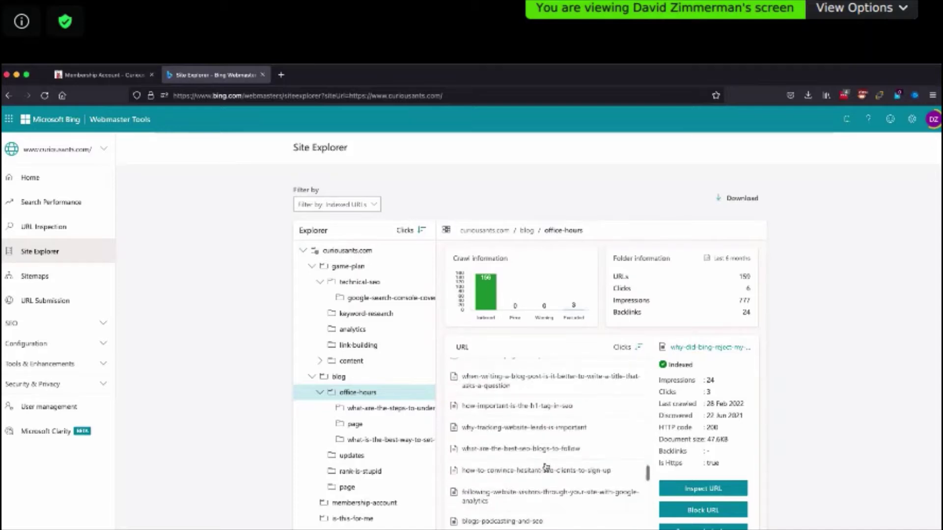
scroll(547, 467, "down", 5)
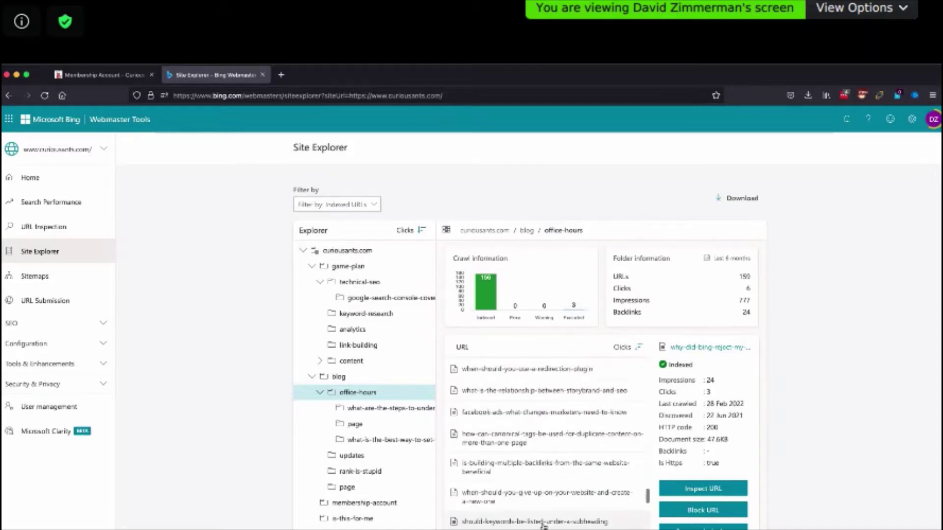
left_click(543, 522)
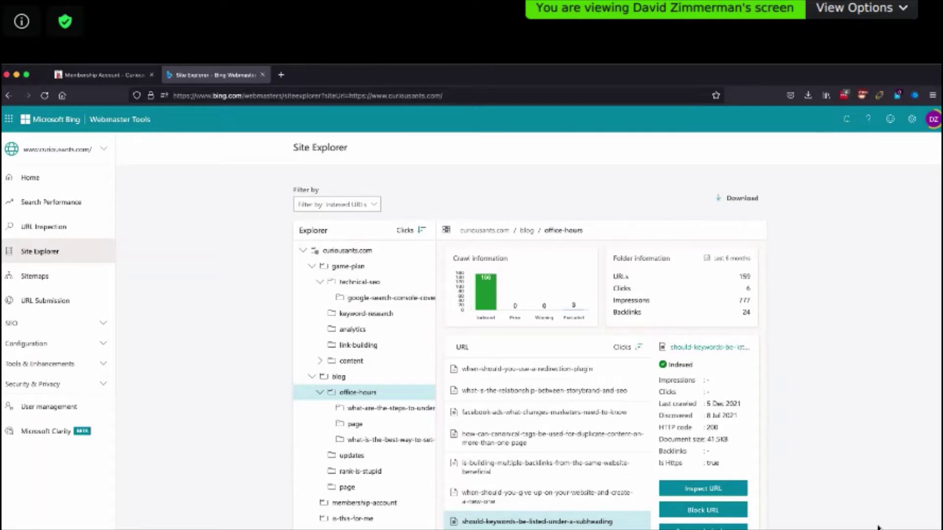
mouse_move(491, 465)
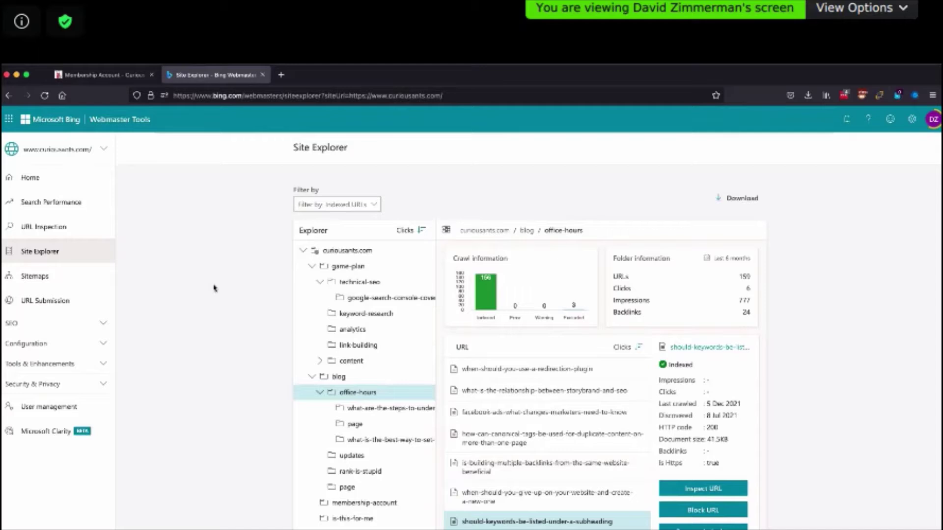
- Delete the two discovered feed sitemaps, search/2021/feed/rss2/ and search/feed/rss2/, from the site's Sitemaps page
left_click(38, 276)
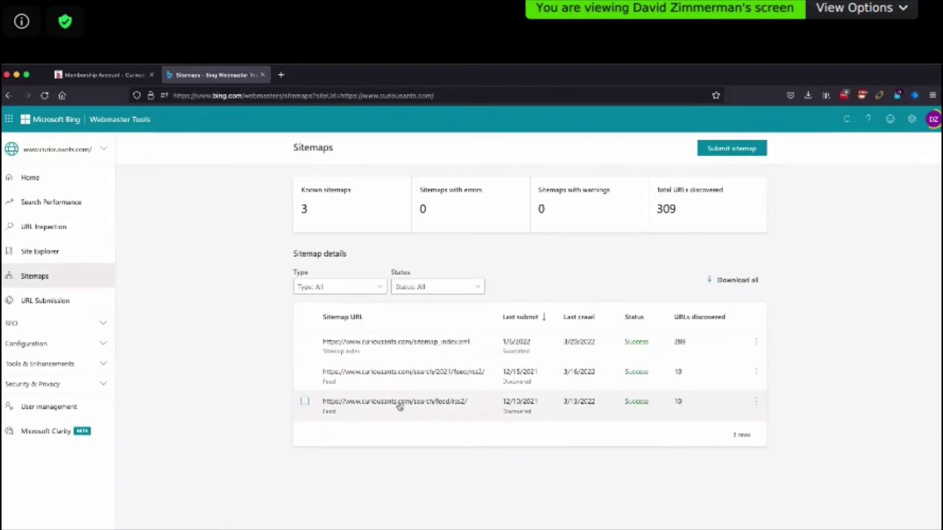
mouse_move(400, 405)
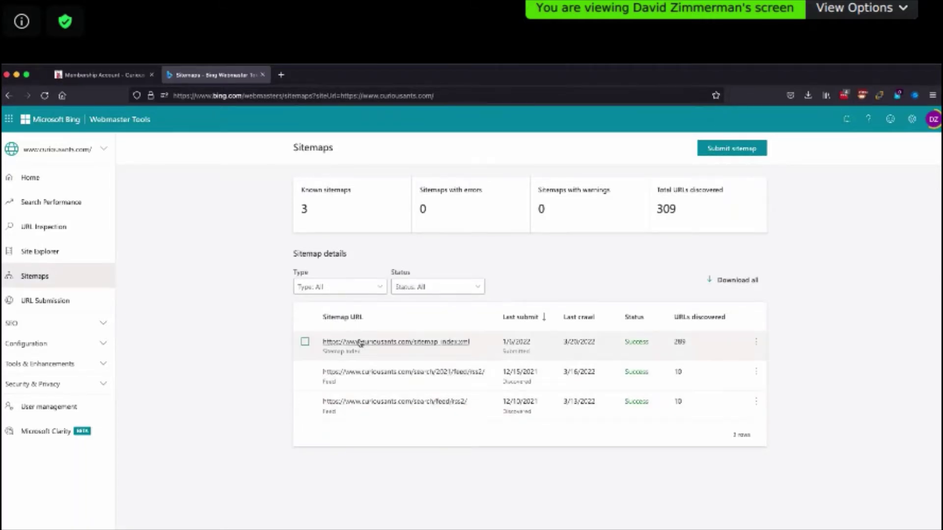
mouse_move(360, 343)
mouse_move(397, 346)
left_click(305, 342)
left_click(305, 371)
left_click(305, 401)
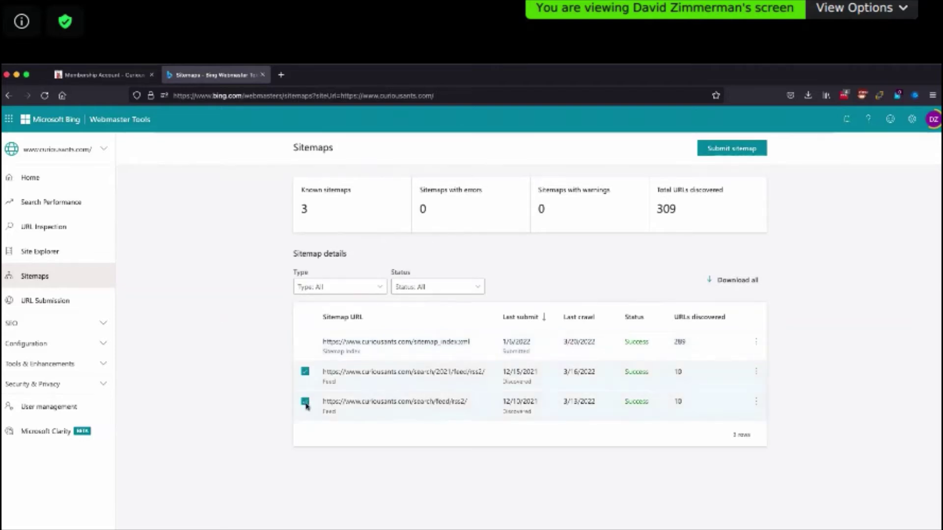
key("Delete")
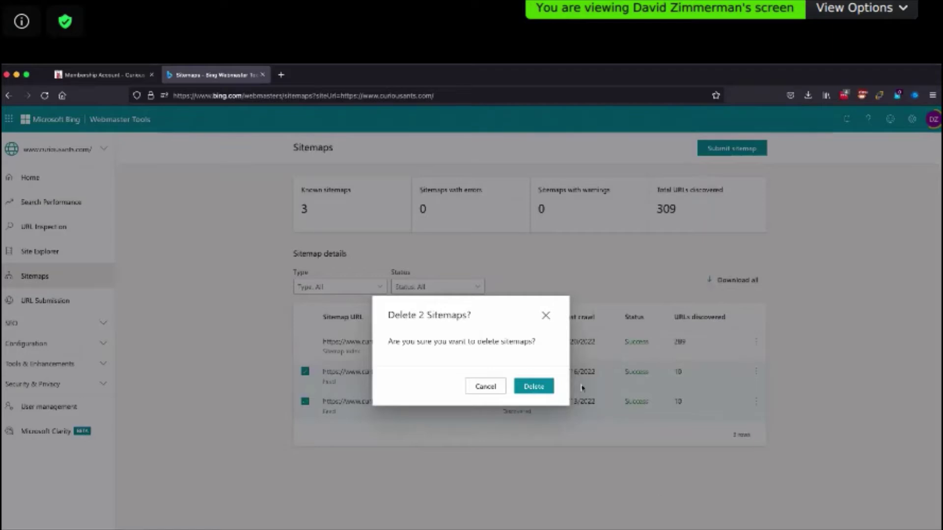
left_click(526, 388)
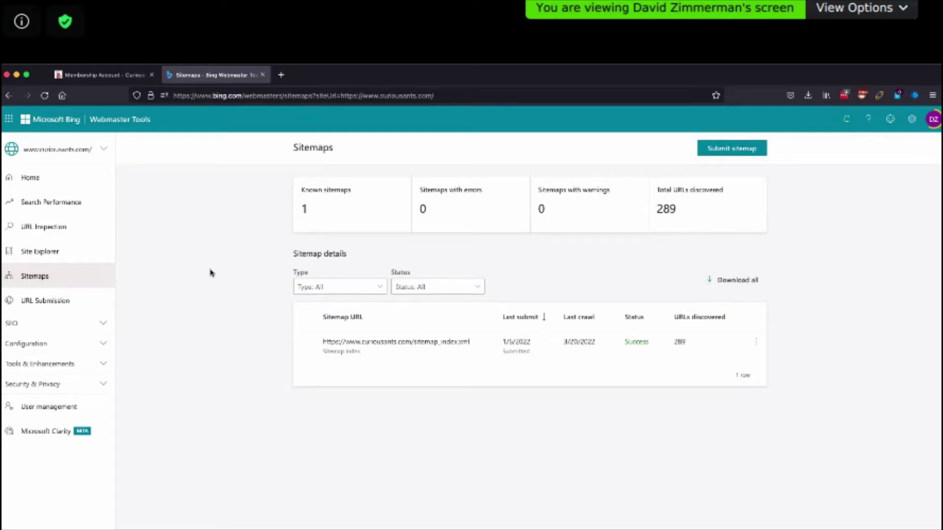
- Review the submitted URLs on the URL Submission page, and view the blank Submit URLs form without submitting anything
left_click(69, 302)
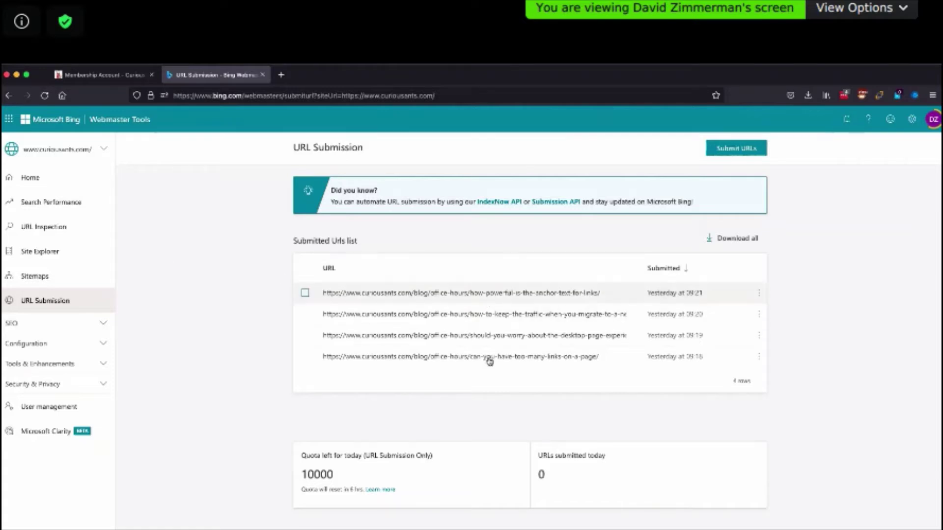
mouse_move(490, 360)
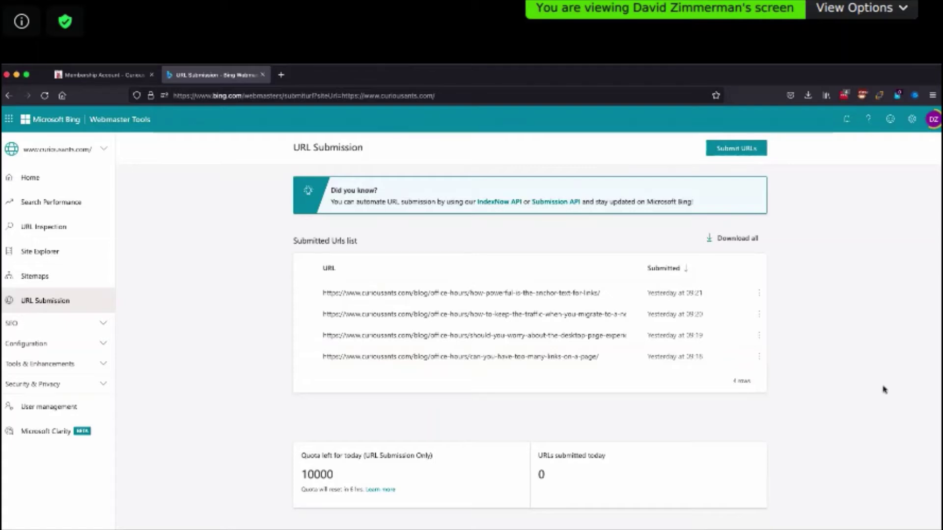
left_click(734, 148)
left_click(774, 283)
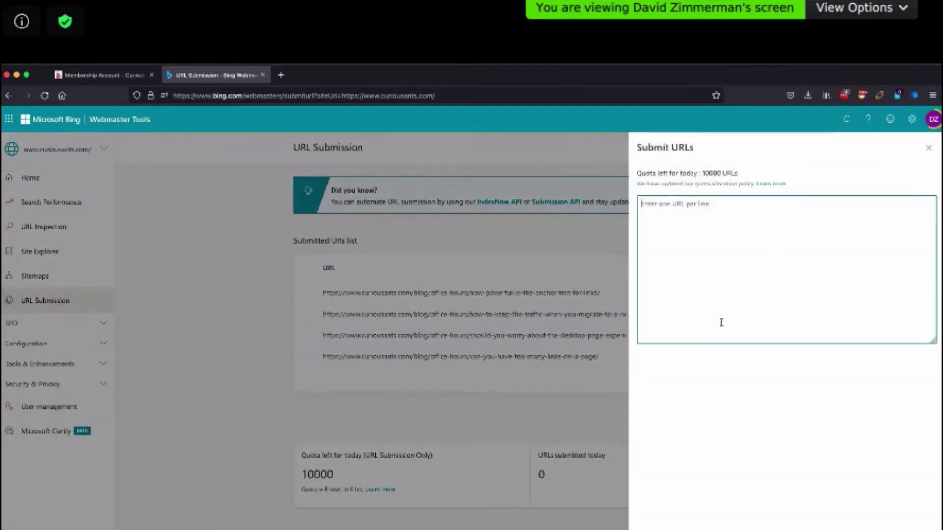
left_click(928, 148)
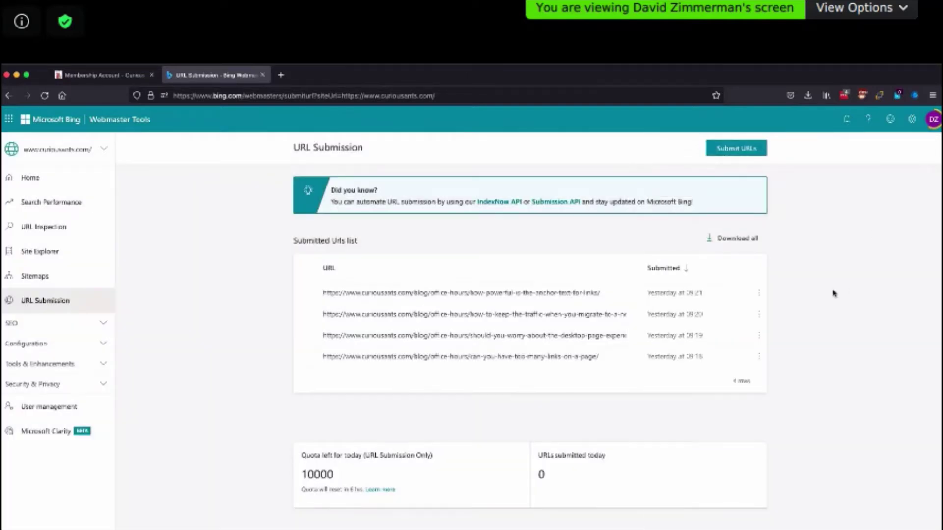
- Show the site's Backlinks report under SEO and review the top source domains
left_click(111, 249)
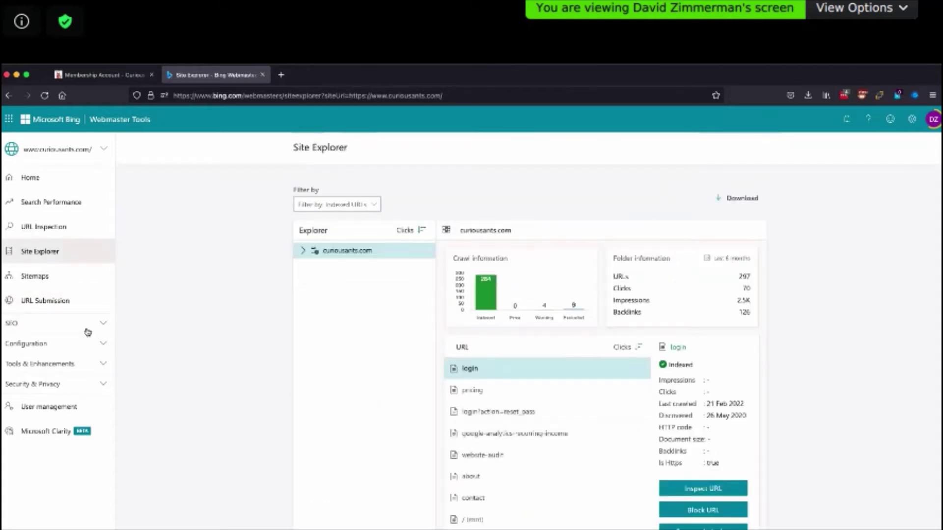
left_click(67, 325)
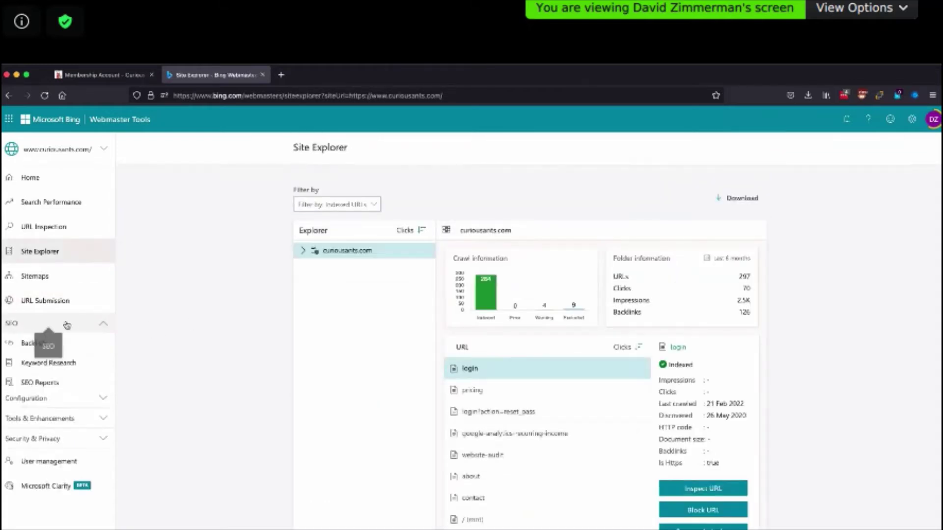
left_click(30, 344)
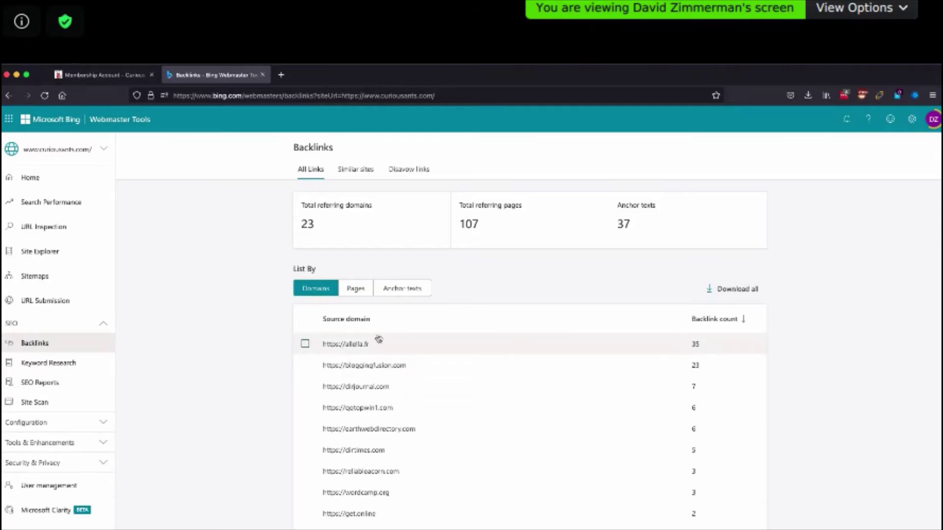
mouse_move(357, 346)
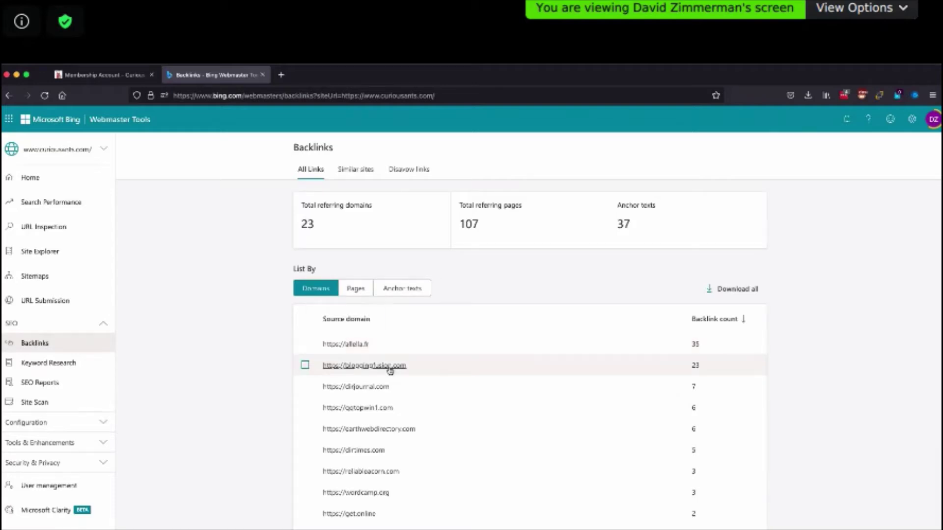
mouse_move(390, 371)
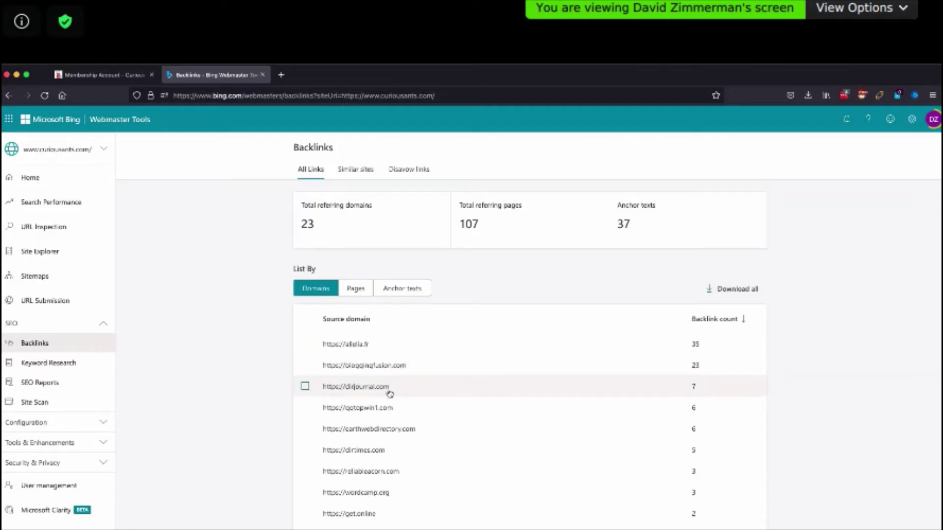
- View the pages on wordcamp.org that refer to the site, and return to the Backlinks overview
scroll(495, 453, "down", 3)
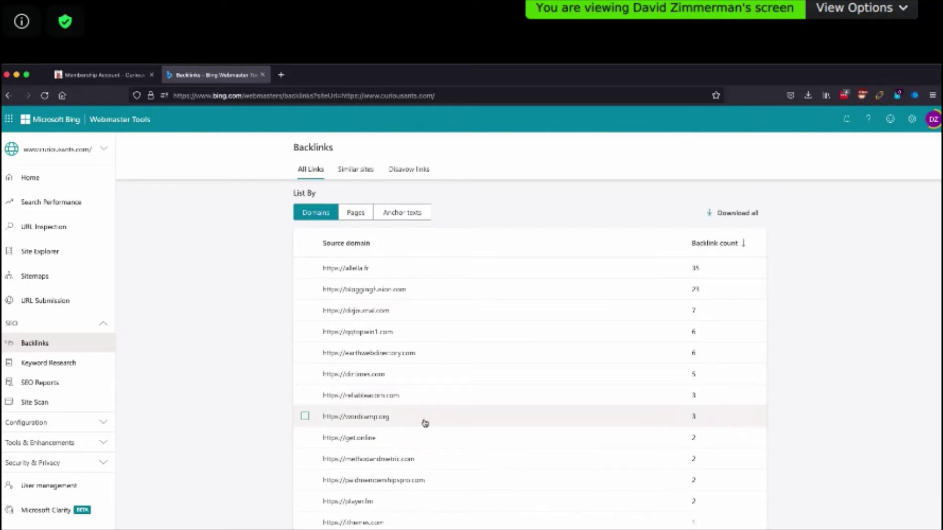
left_click(424, 424)
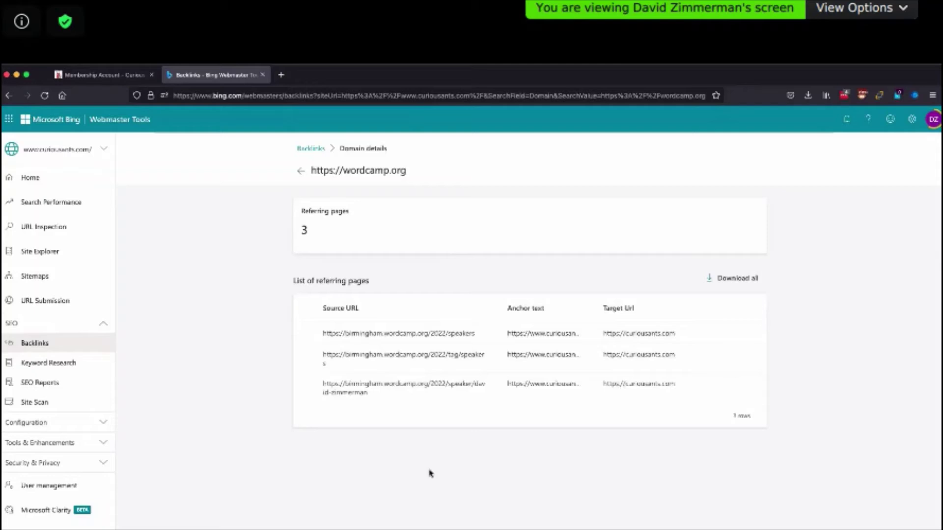
left_click(299, 172)
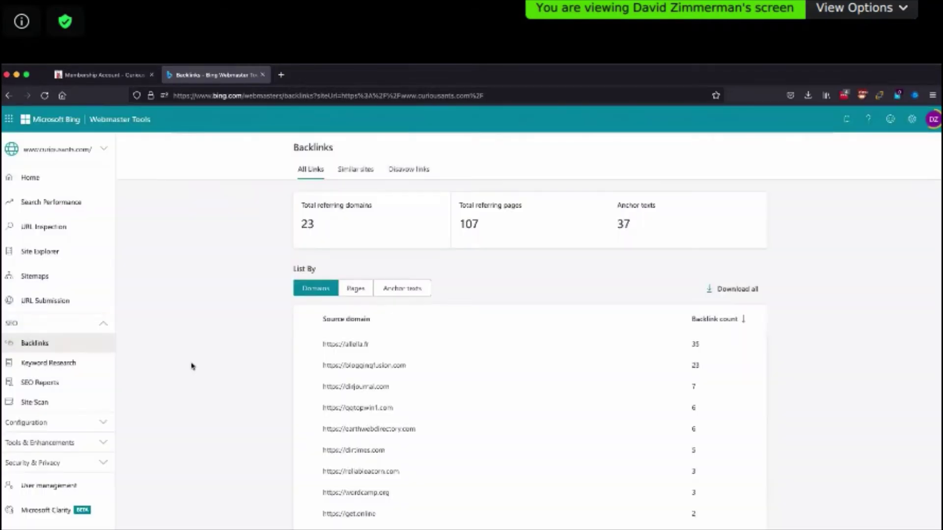
- Review the remaining source domains, and list the backlinks by pages and by anchor texts
scroll(471, 498, "down", 2)
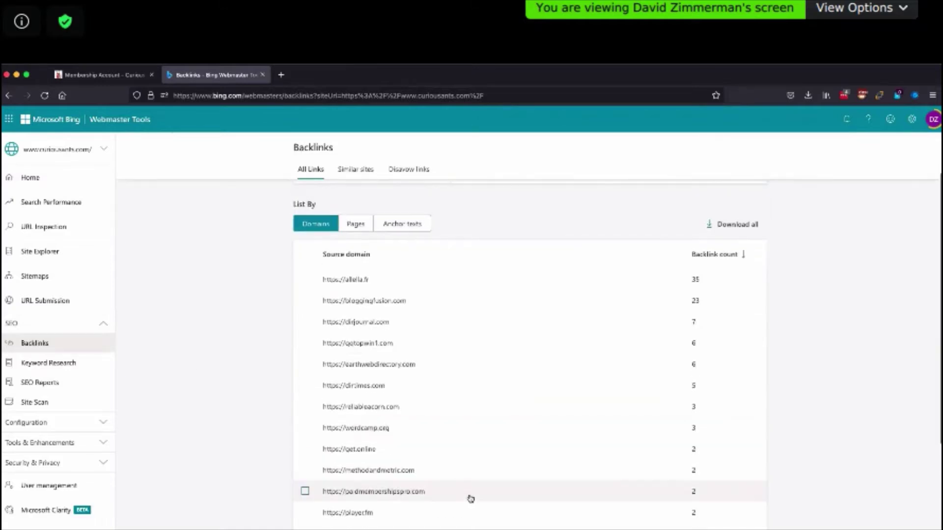
scroll(470, 498, "down", 2)
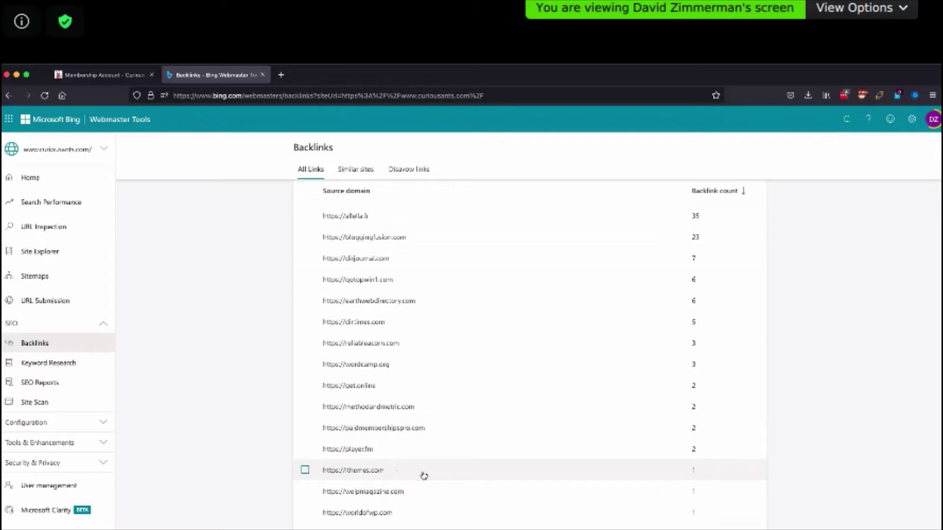
scroll(530, 486, "down", 4)
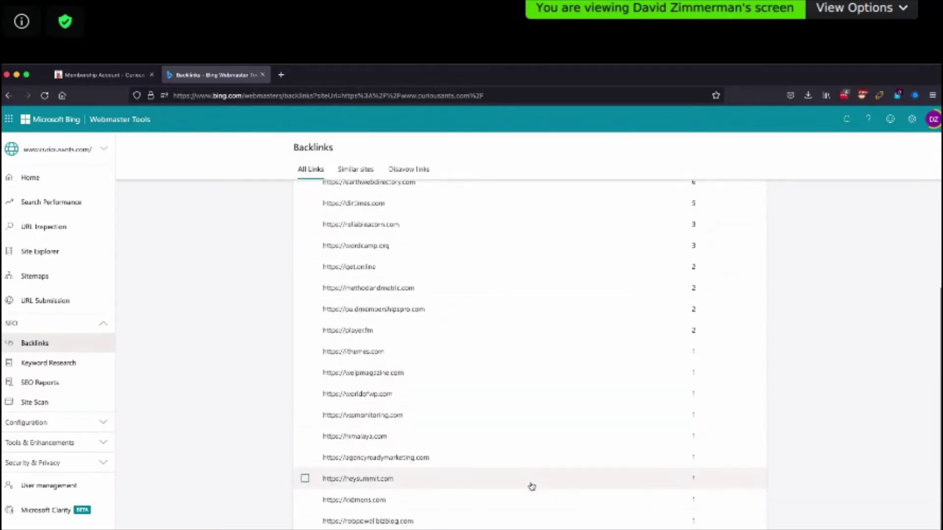
scroll(531, 487, "down", 2)
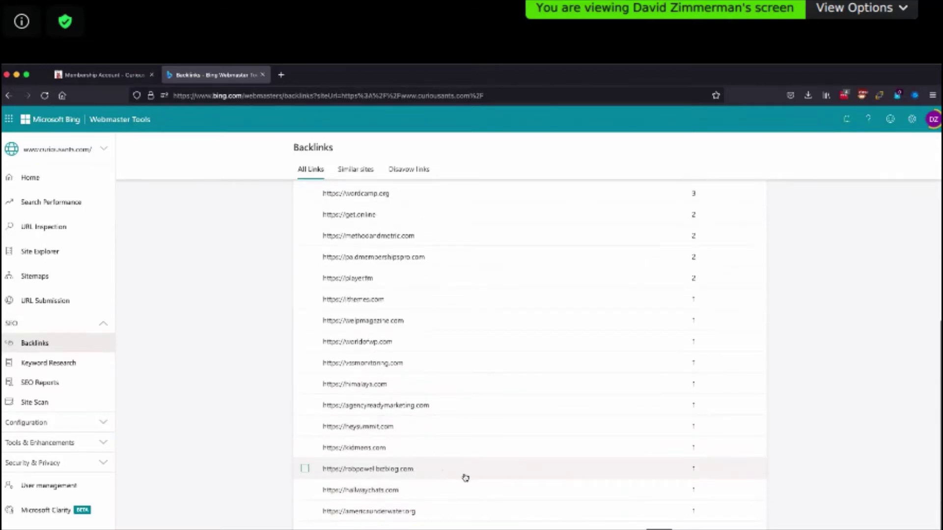
scroll(465, 478, "up", 10)
left_click(356, 288)
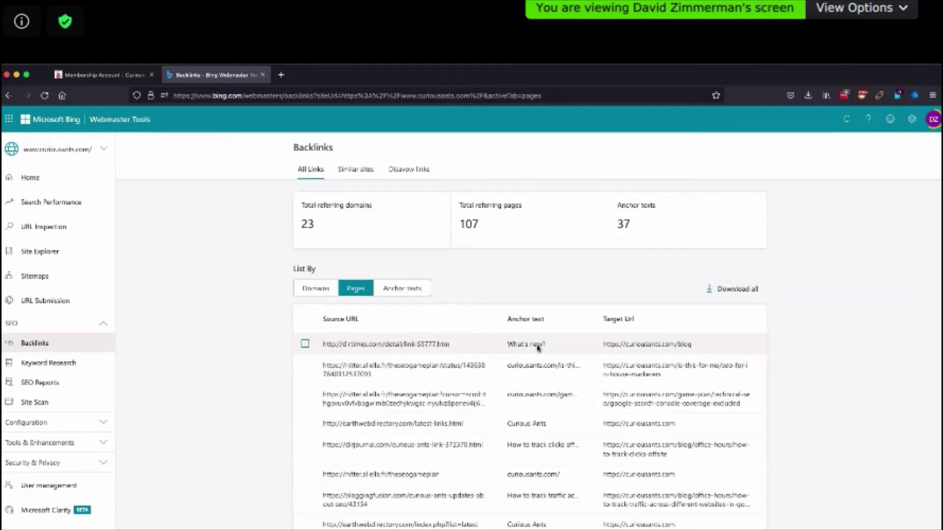
left_click(397, 290)
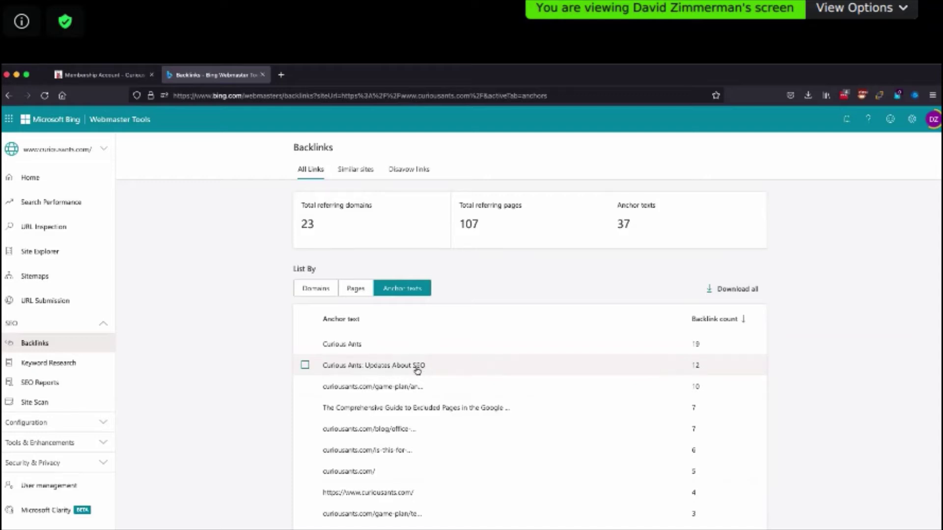
- Review the full list of anchor texts used in the site's backlinks
scroll(553, 404, "down", 2)
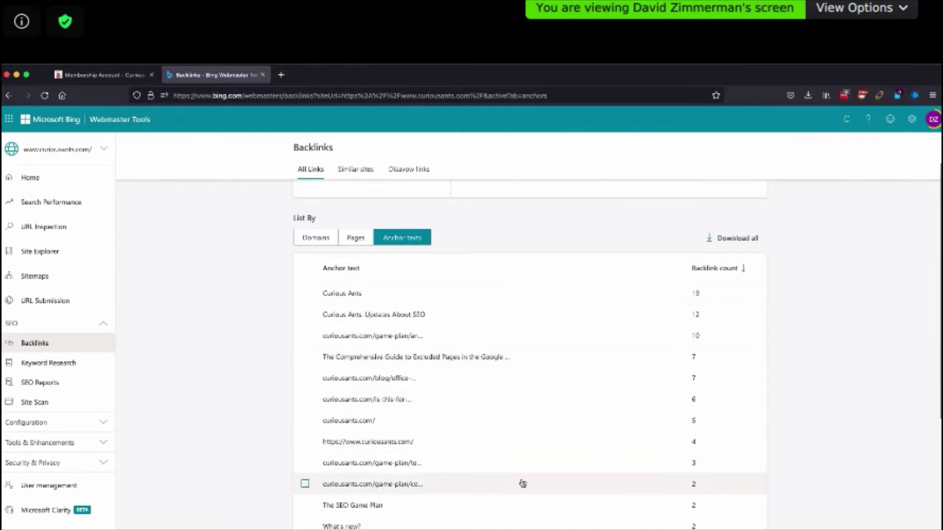
scroll(522, 484, "down", 2)
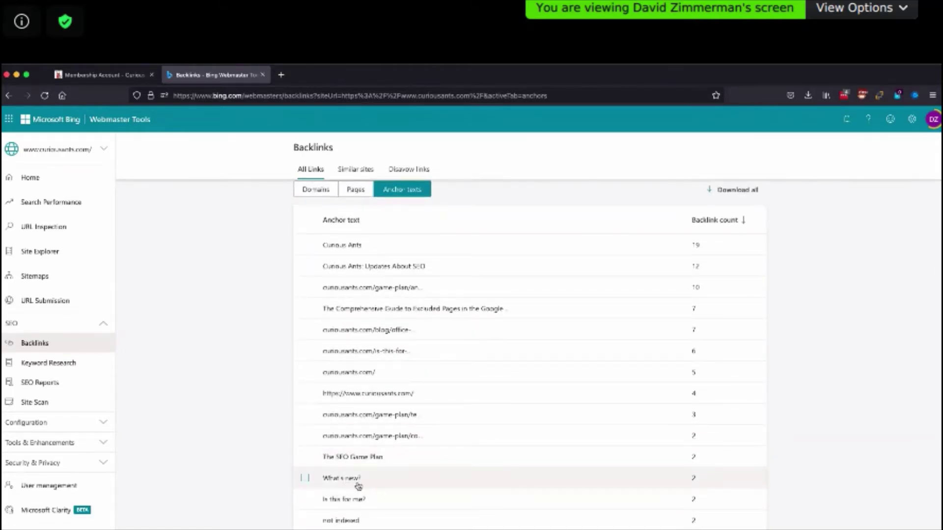
scroll(403, 479, "down", 3)
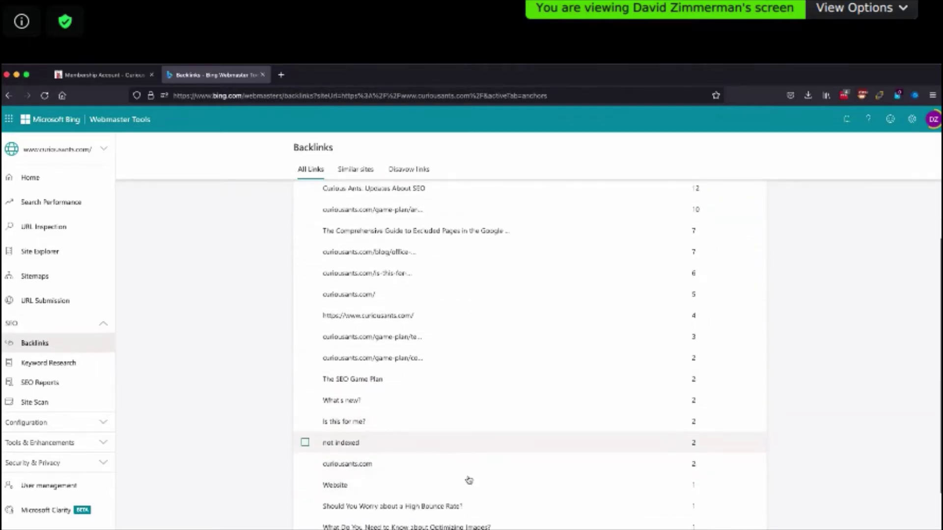
scroll(469, 481, "down", 2)
scroll(470, 482, "down", 2)
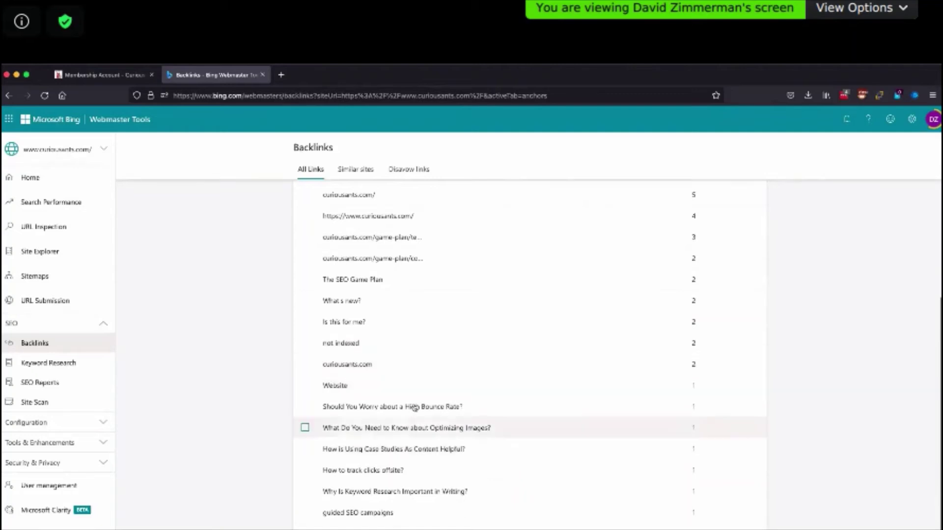
scroll(429, 476, "down", 3)
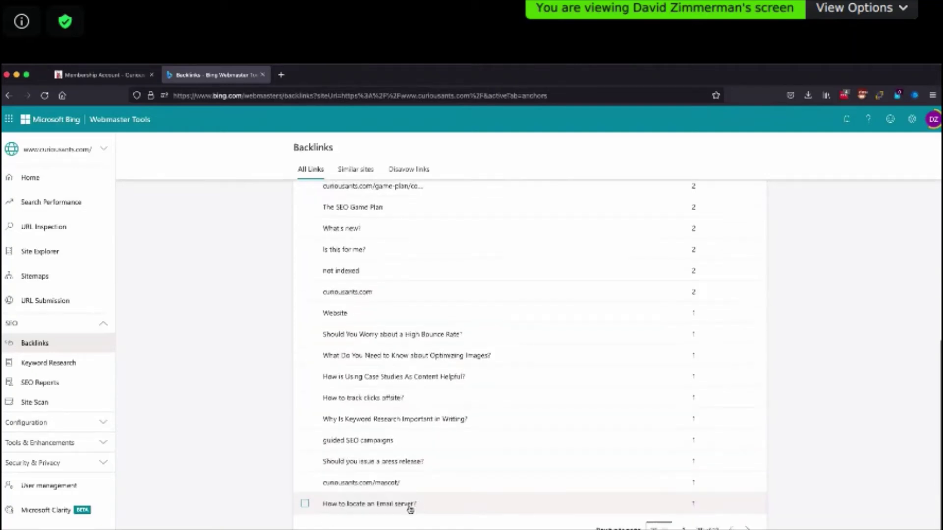
scroll(540, 320, "up", 10)
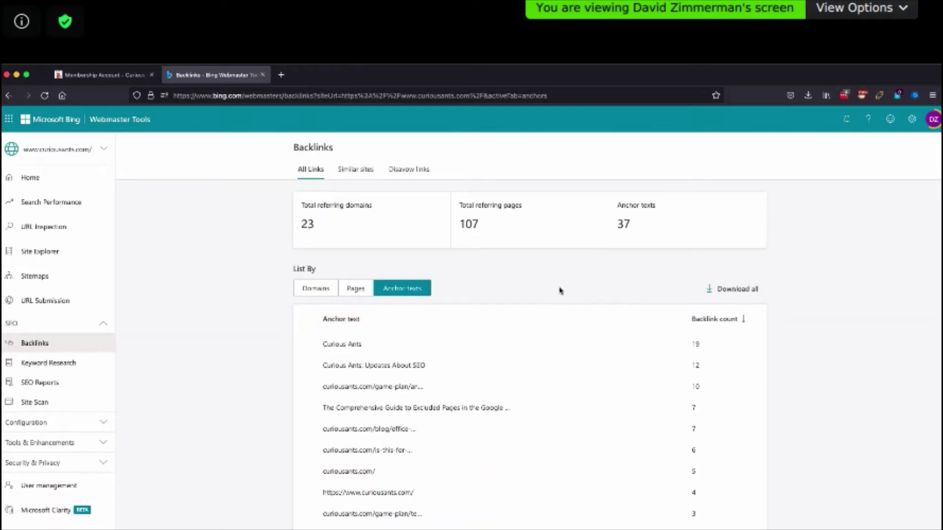
left_click(356, 171)
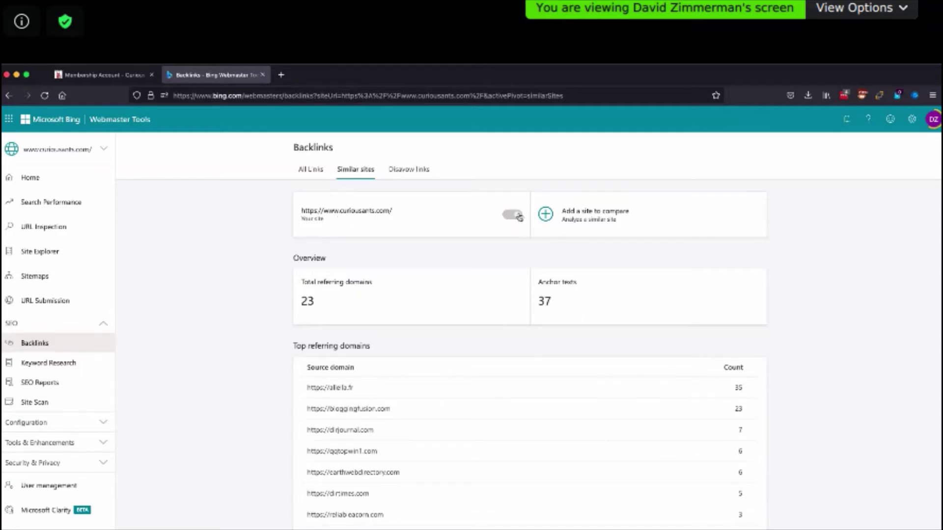
left_click(548, 218)
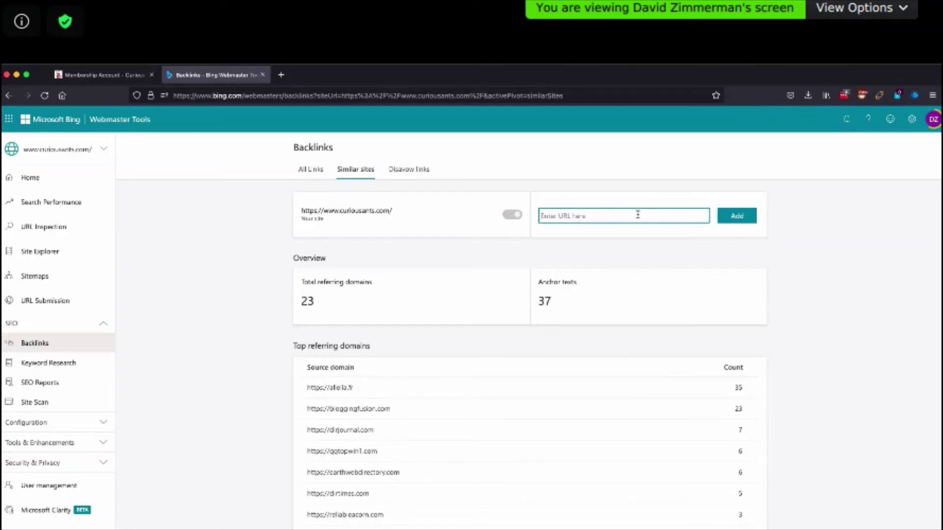
type("http://mac")
type(".com")
left_click(726, 219)
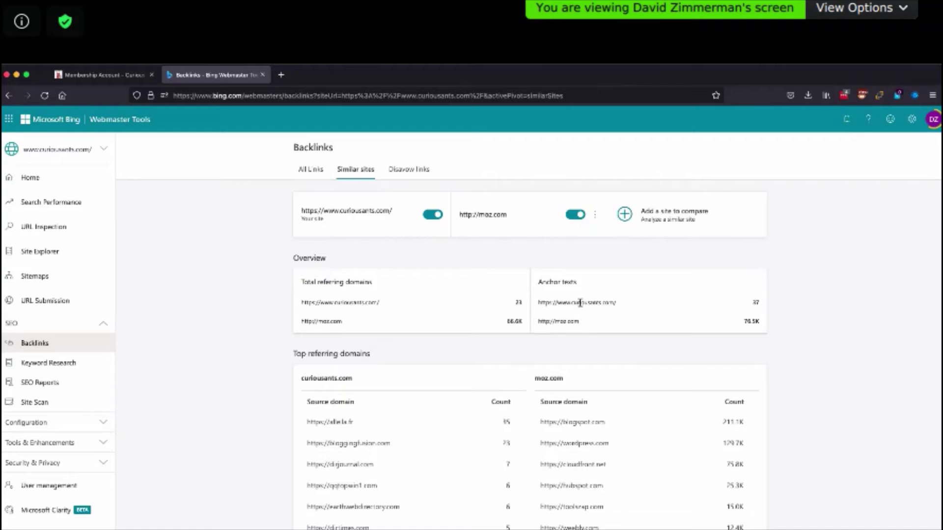
left_click(597, 215)
left_click(545, 234)
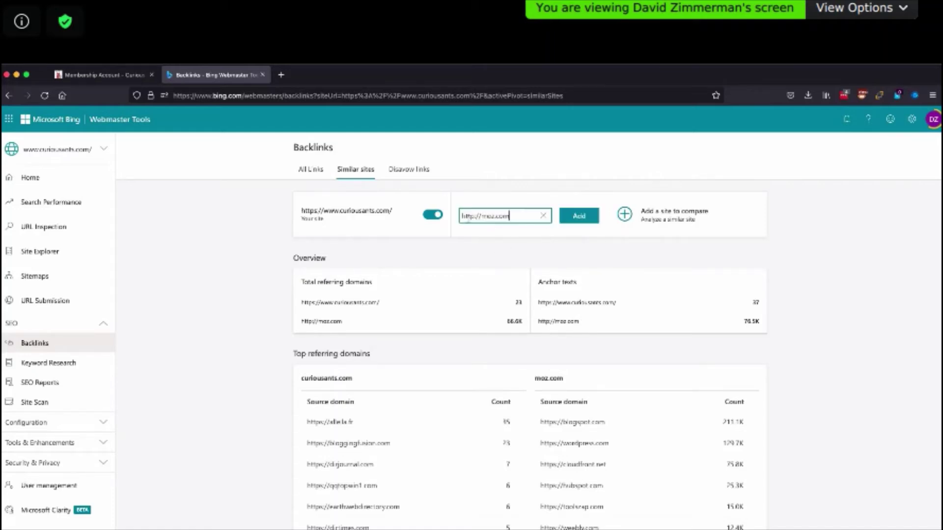
left_click(472, 216)
type("s")
key("Right")
key("Right")
type("www.")
left_click(579, 216)
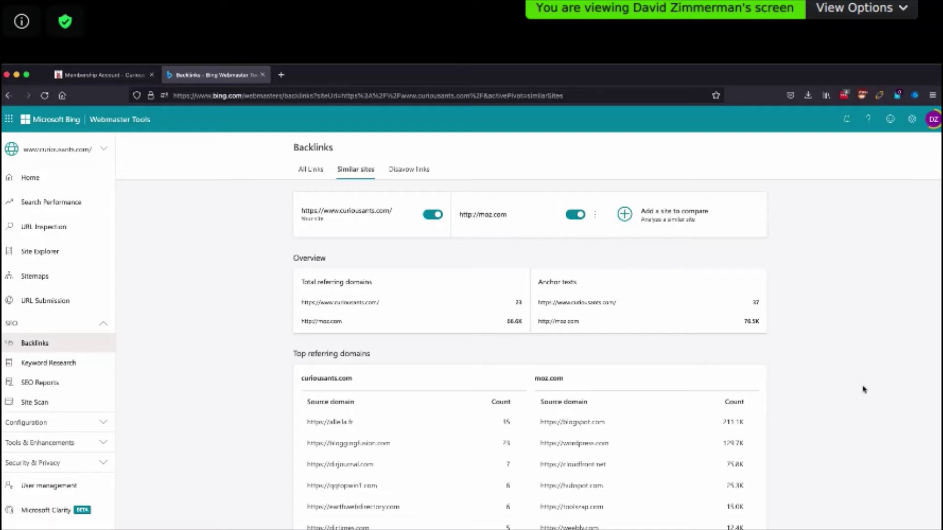
- Open the detailed report on both sites' top referring domains and sort it by moz.com count in descending order
left_click(644, 216)
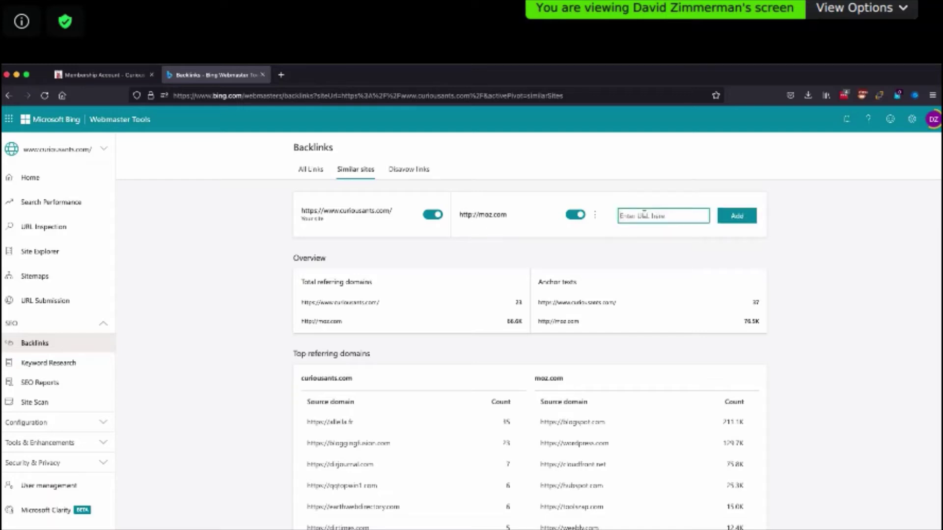
scroll(857, 339, "down", 3)
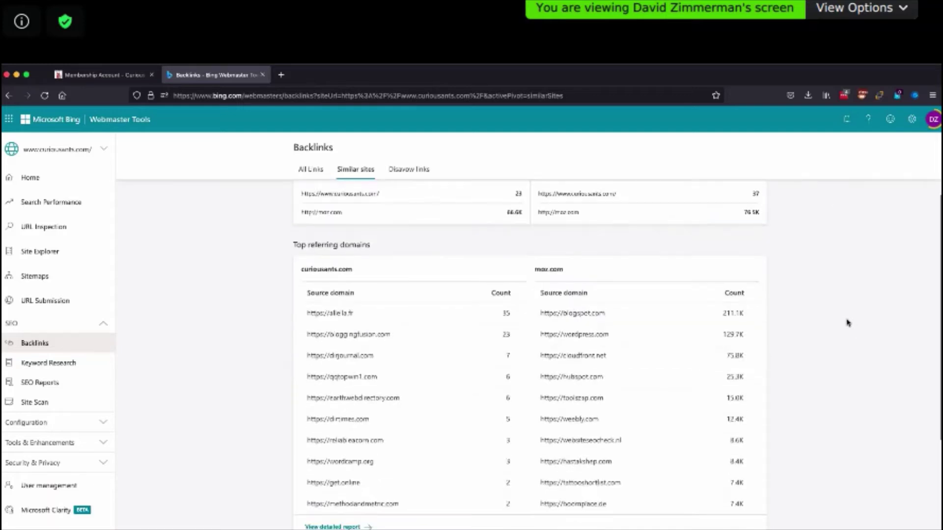
scroll(850, 323, "up", 2)
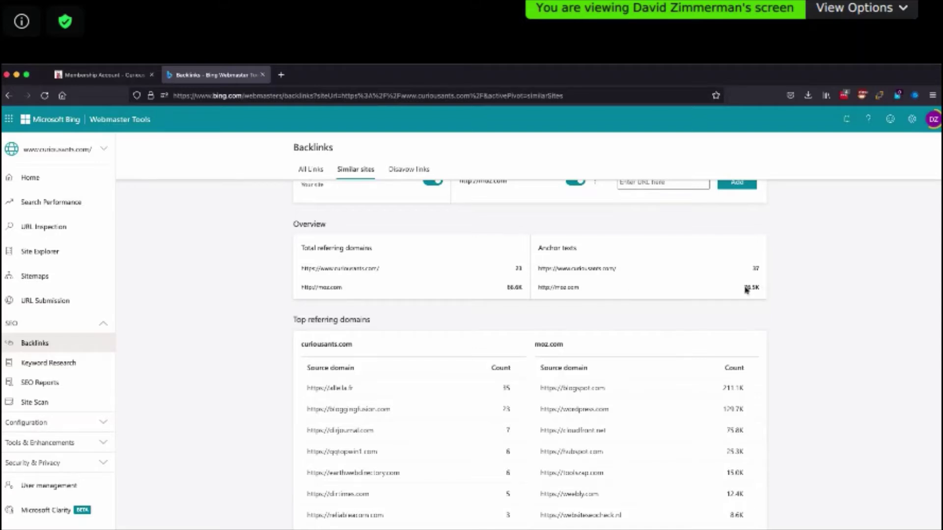
scroll(674, 325, "down", 3)
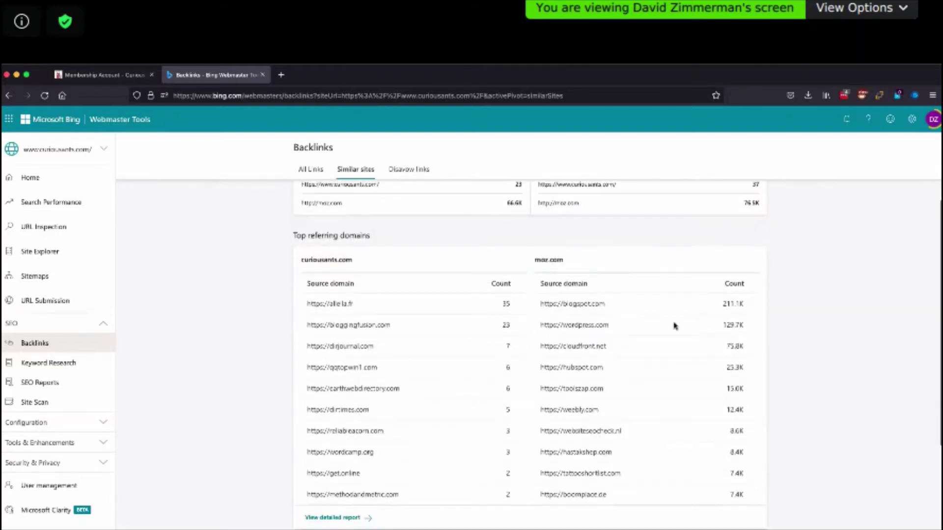
left_click(345, 519)
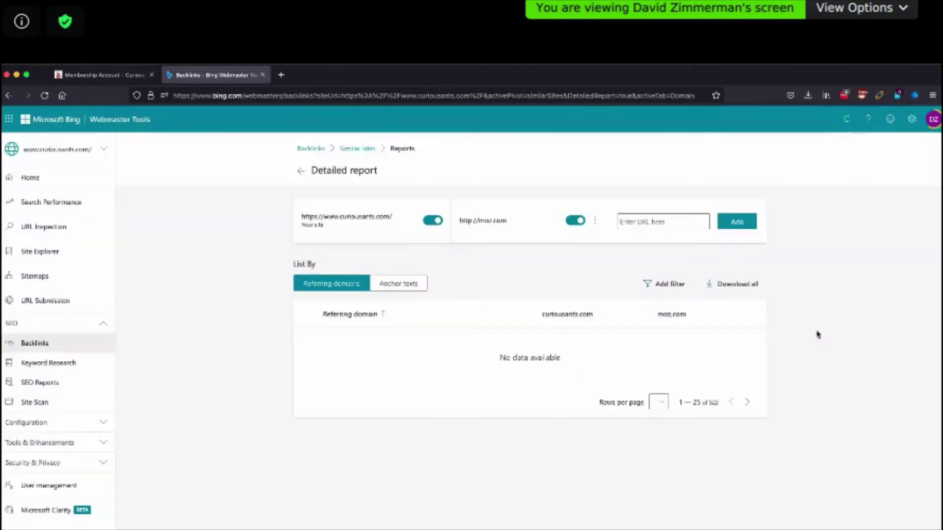
left_click(675, 316)
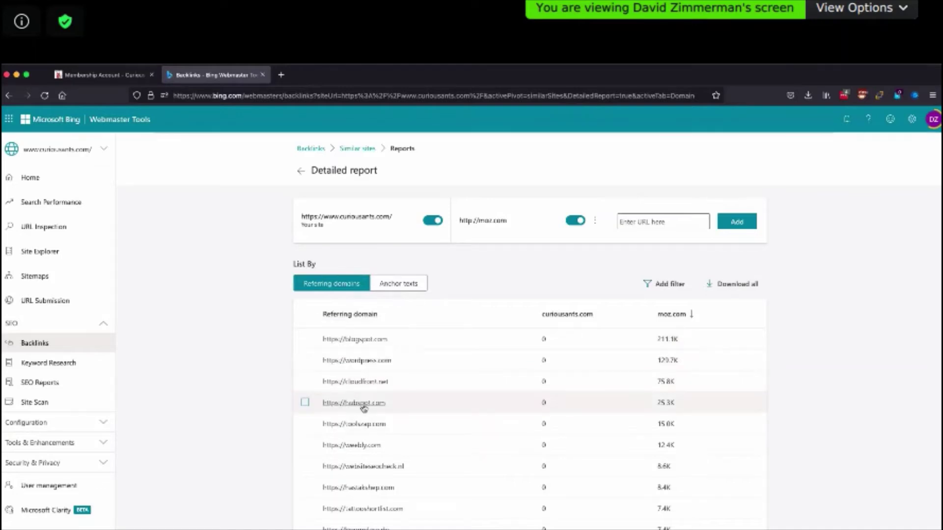
mouse_move(369, 428)
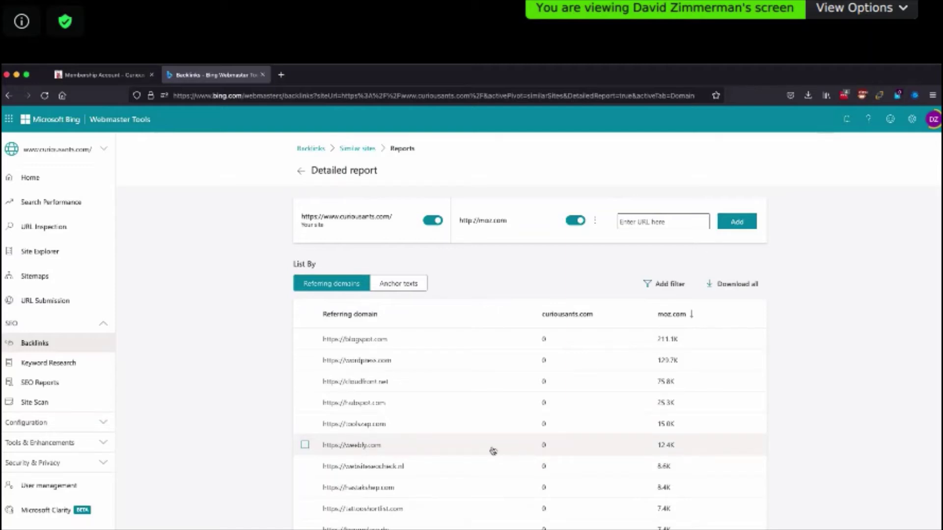
- Review the domains referring to moz.com but not to curiousants.com in the detailed report, without adding another comparison site
left_click(662, 222)
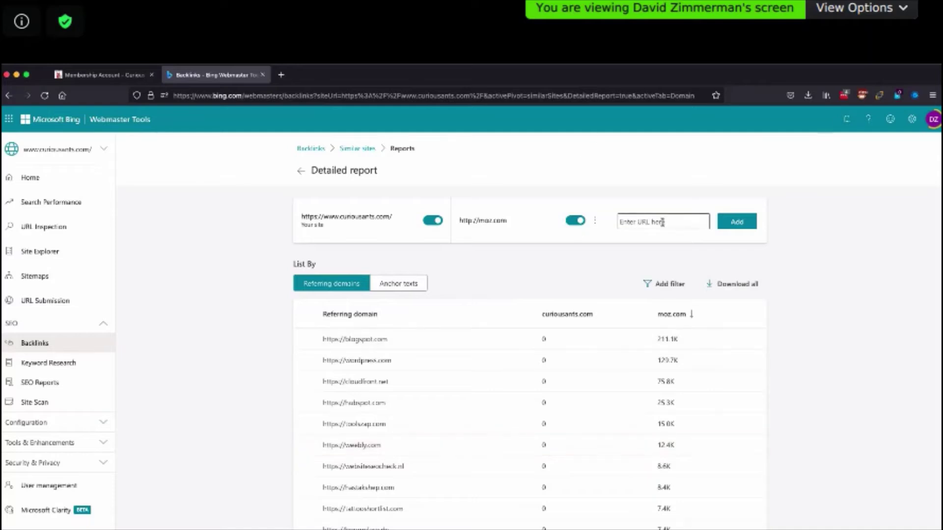
left_click(827, 274)
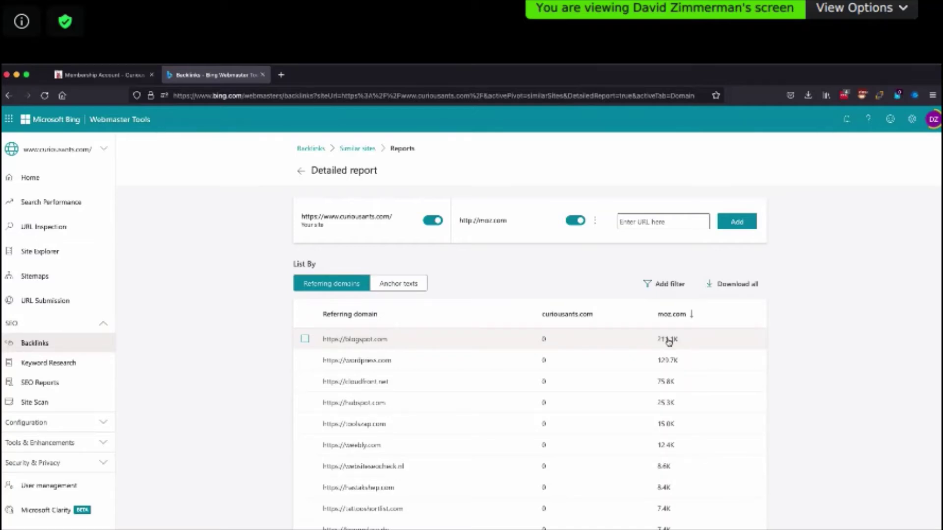
mouse_move(371, 343)
left_click(679, 222)
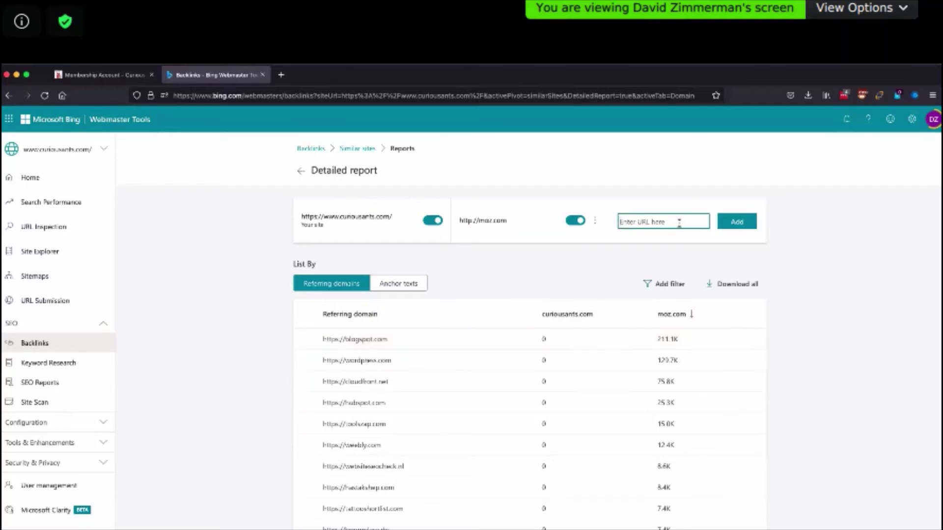
left_click(882, 386)
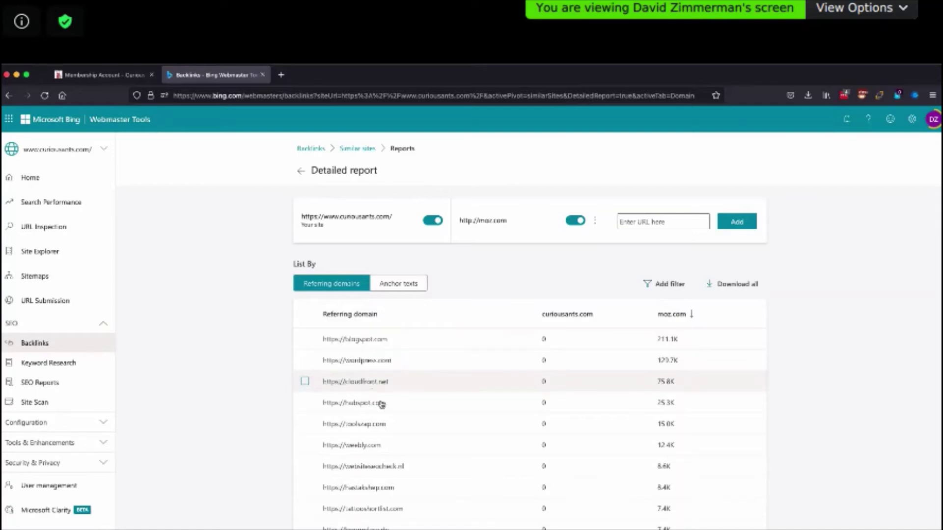
scroll(420, 499, "down", 5)
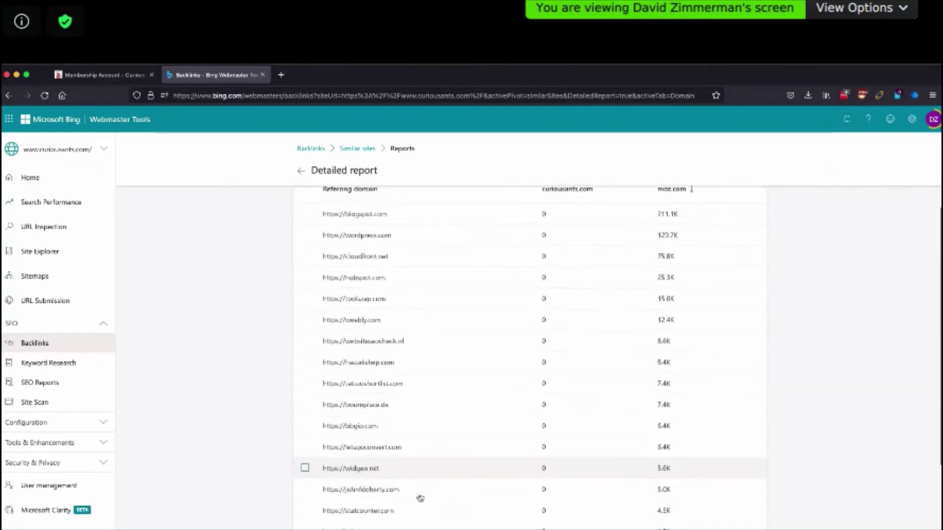
scroll(421, 498, "down", 2)
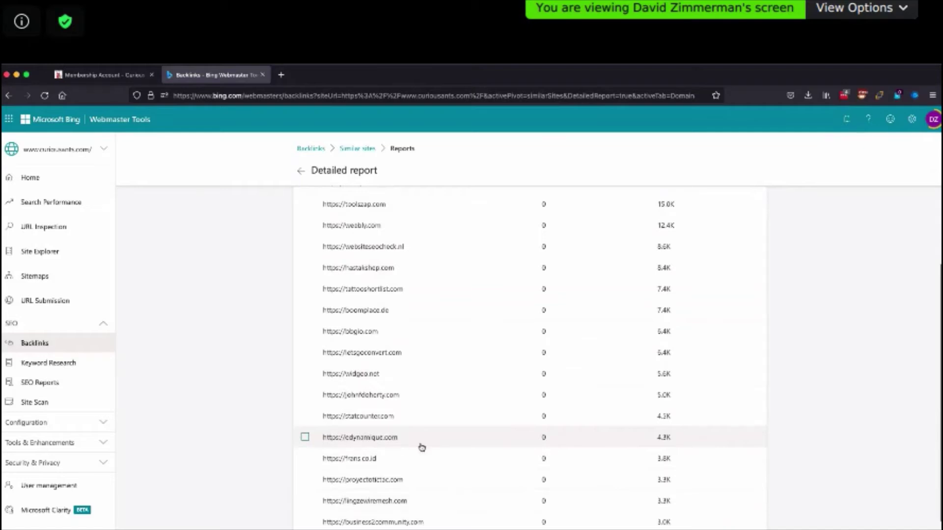
scroll(447, 471, "down", 3)
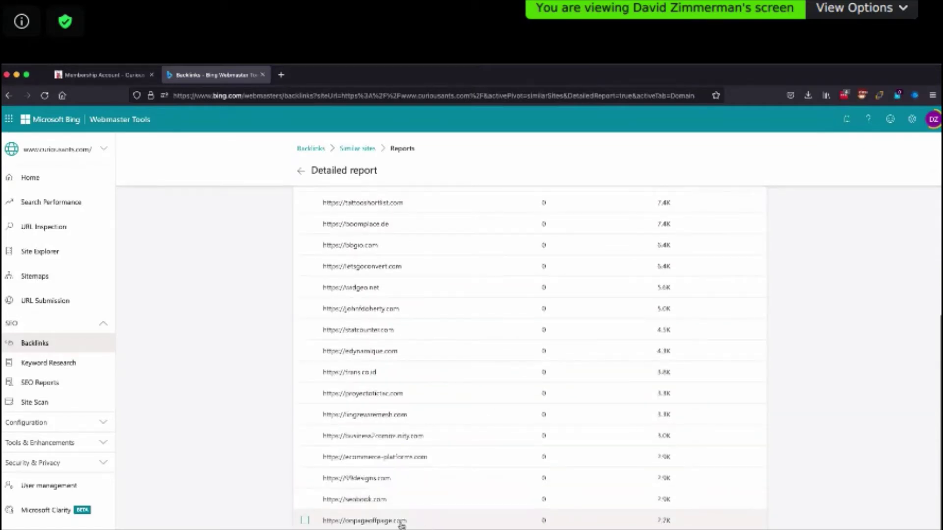
mouse_move(397, 524)
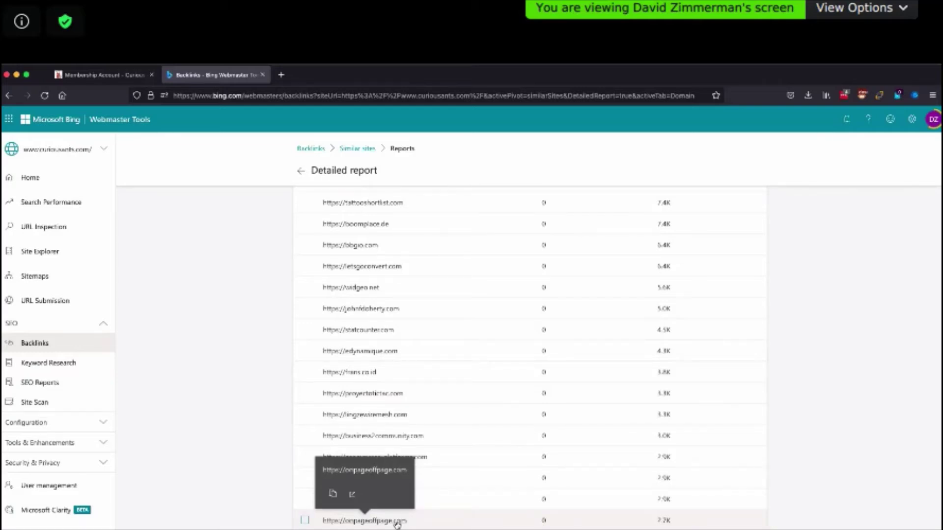
scroll(435, 460, "up", 4)
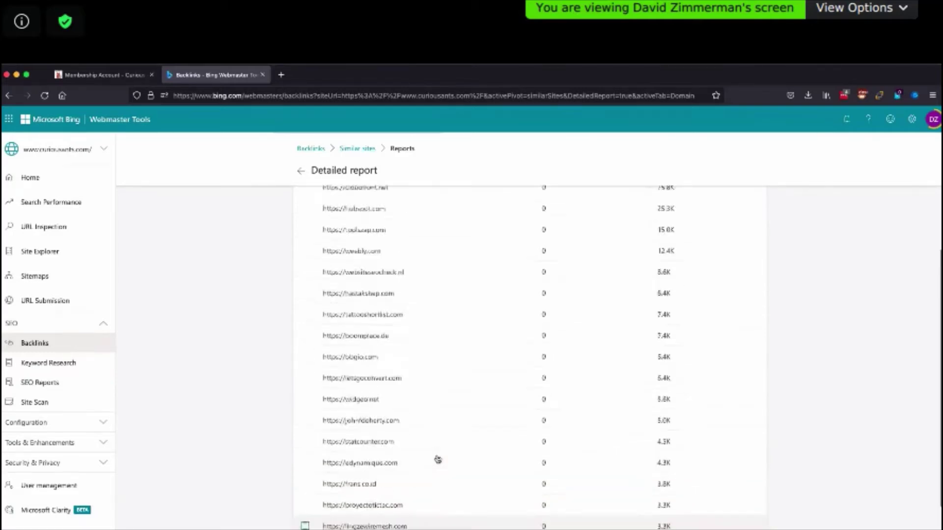
scroll(436, 460, "up", 7)
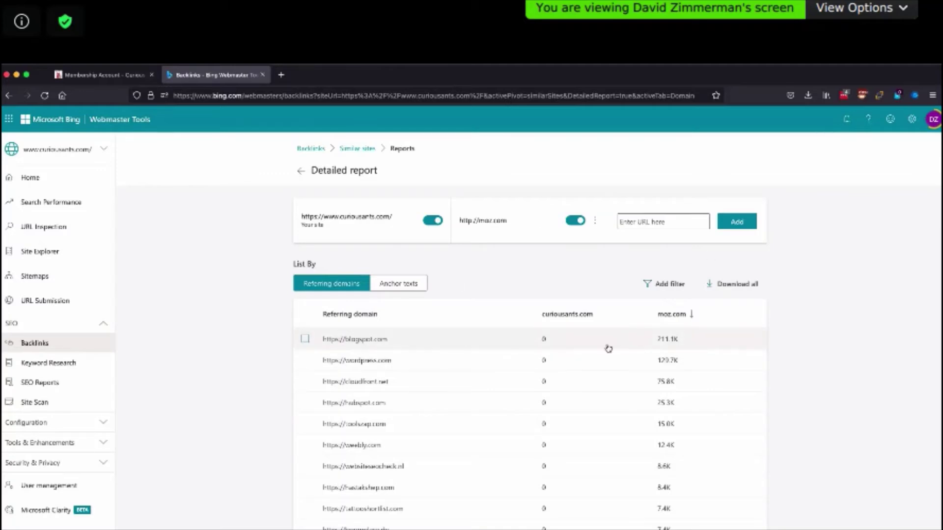
- View the blogspot.com pages that link to moz.com and examine the first one's source URL, anchor text and target URL
left_click(670, 340)
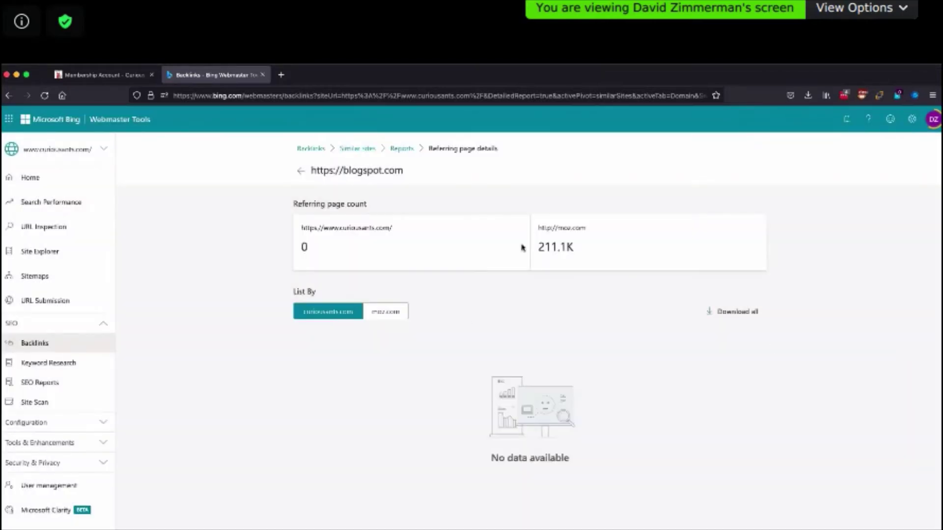
left_click(391, 312)
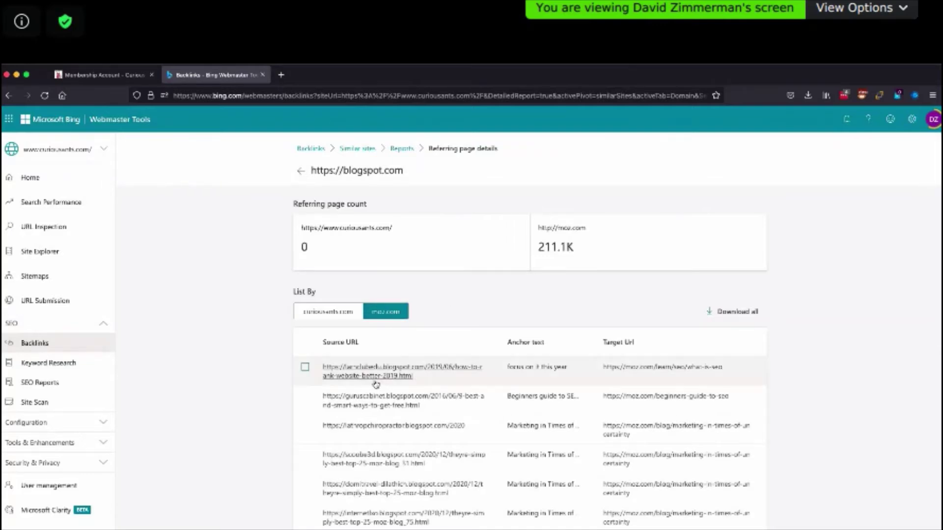
mouse_move(661, 372)
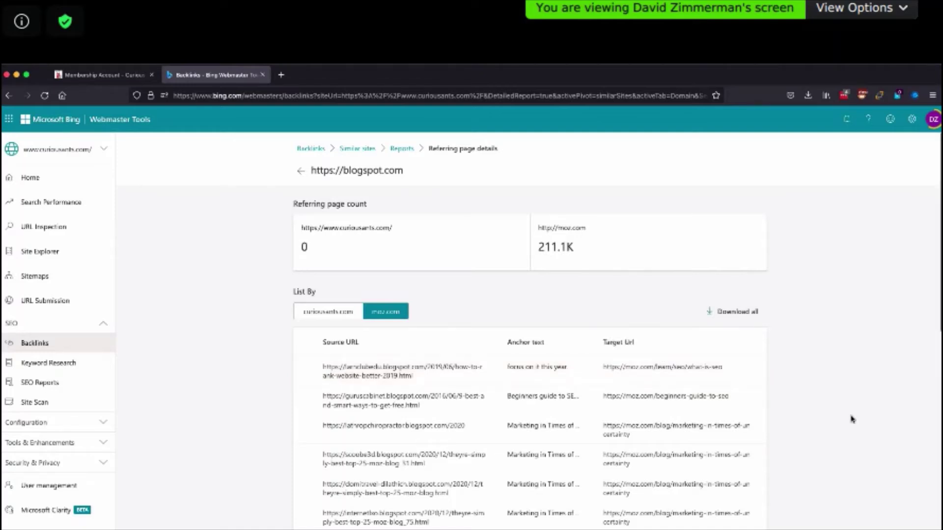
scroll(852, 419, "down", 2)
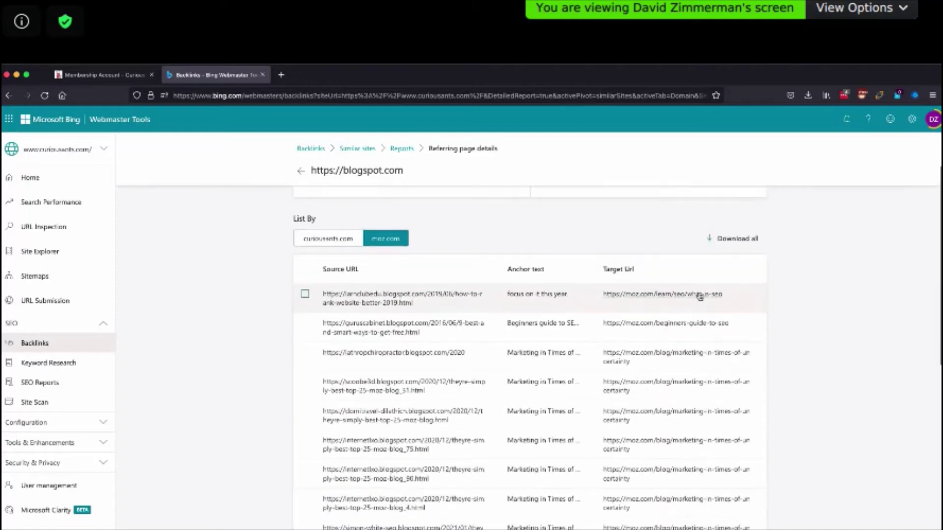
mouse_move(700, 297)
mouse_move(399, 296)
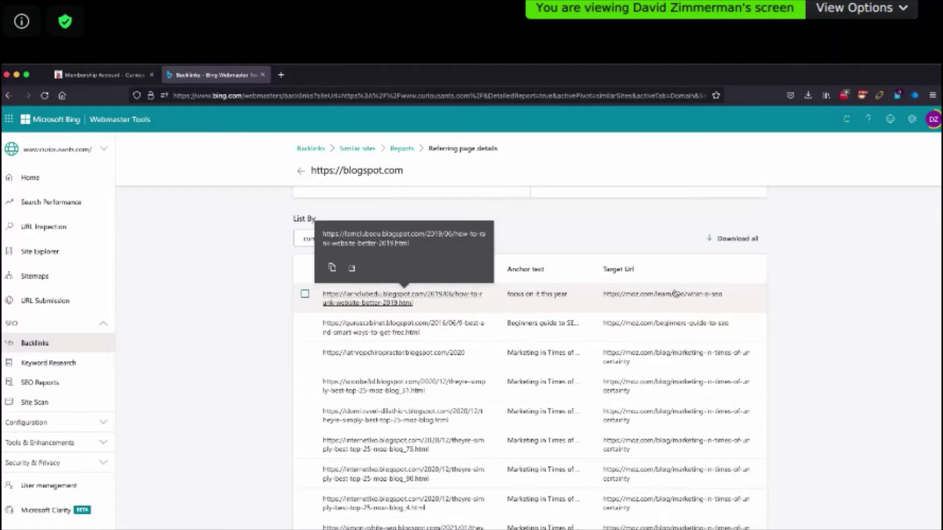
key("super+t")
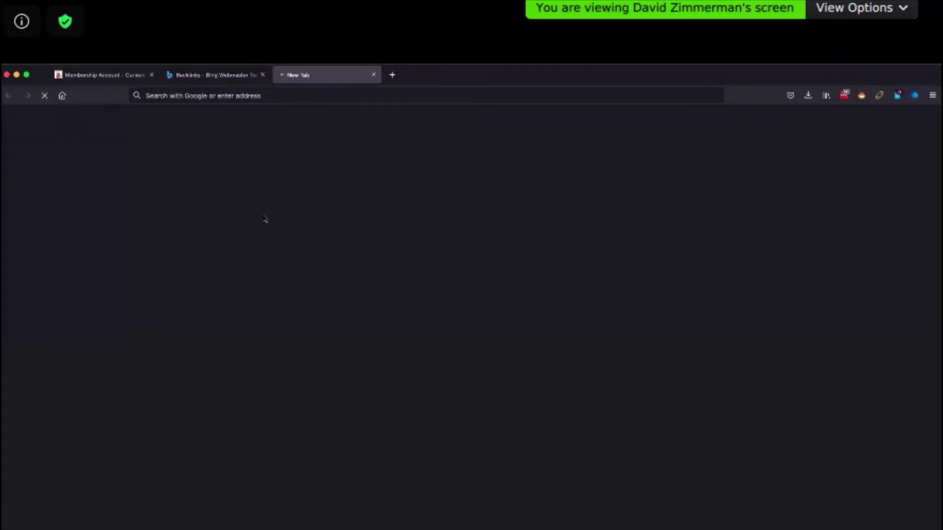
type("https://moz.com/learn/seo/what-is-seo")
key("Return")
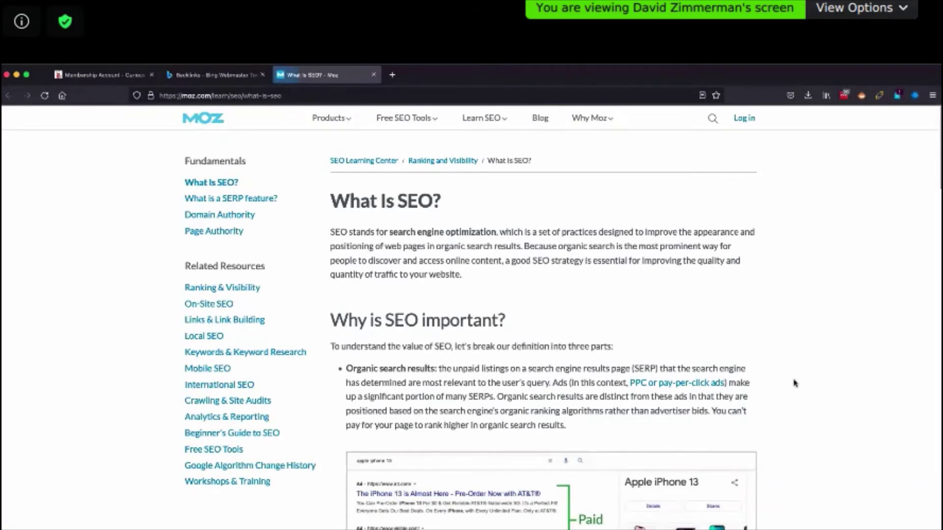
- Read through moz.com's What Is SEO? article and return to the blogspot.com referring page details in Bing Webmaster Tools
scroll(805, 383, "down", 4)
scroll(814, 384, "down", 10)
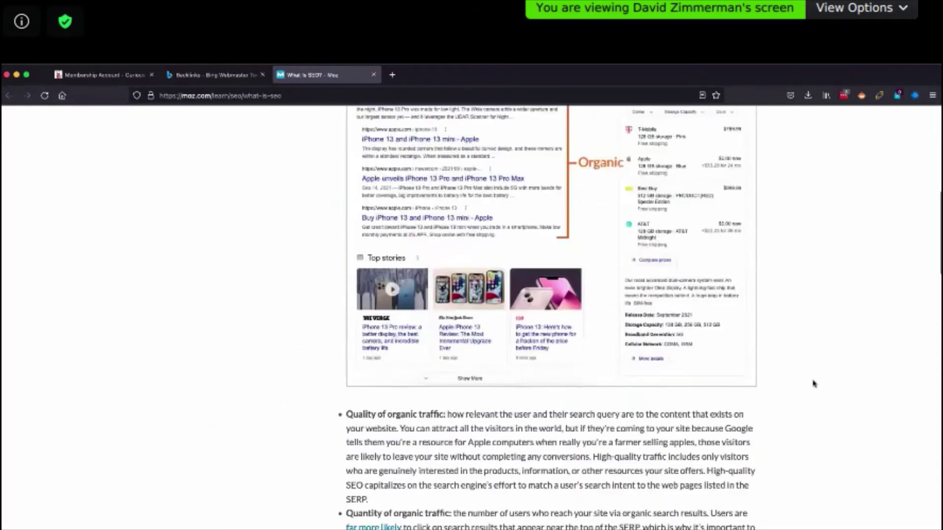
scroll(812, 384, "down", 15)
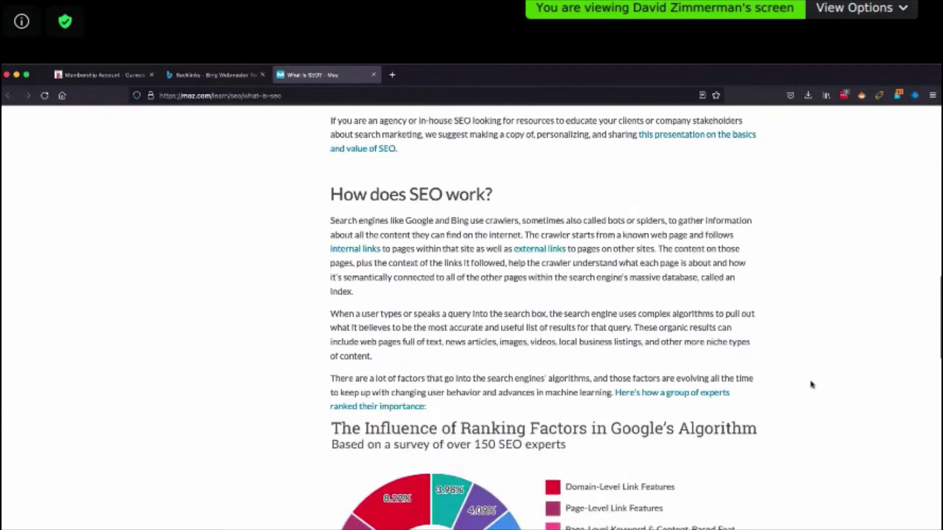
left_click(211, 74)
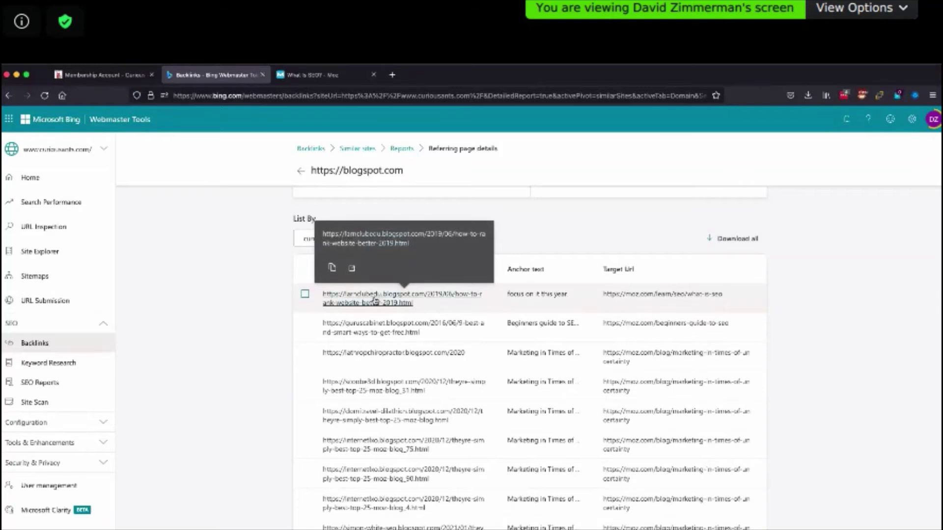
- Open the first listed blogspot.com source page, skim its article, and return to the referring page details to compare its target URL
left_click(377, 300)
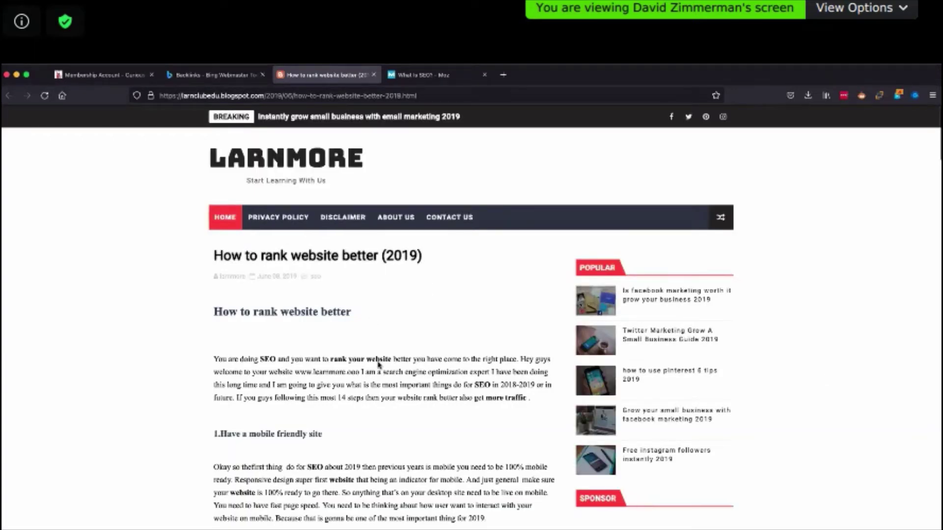
scroll(474, 415, "down", 1)
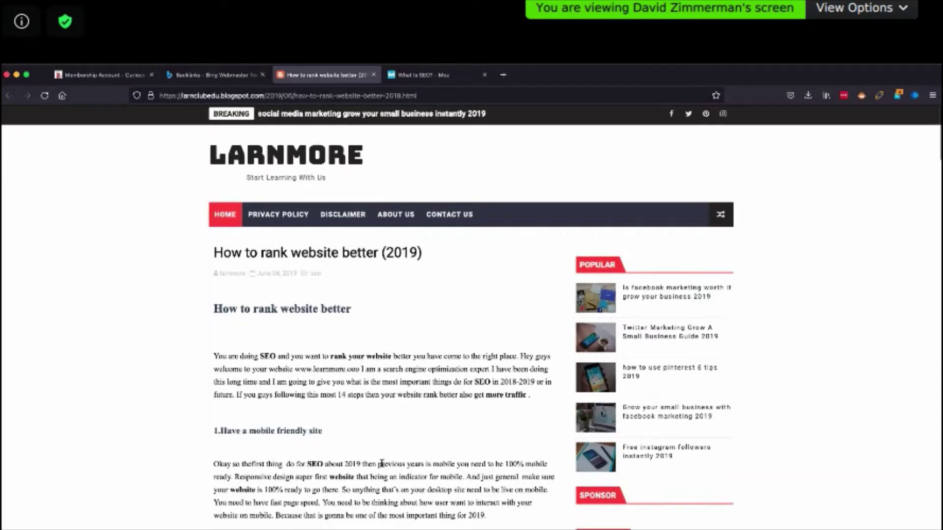
scroll(387, 462, "down", 4)
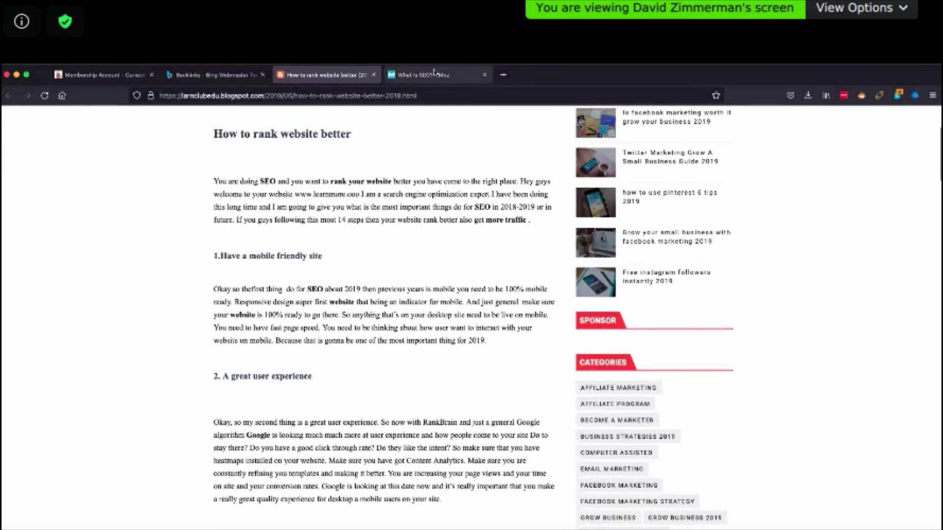
left_click(228, 77)
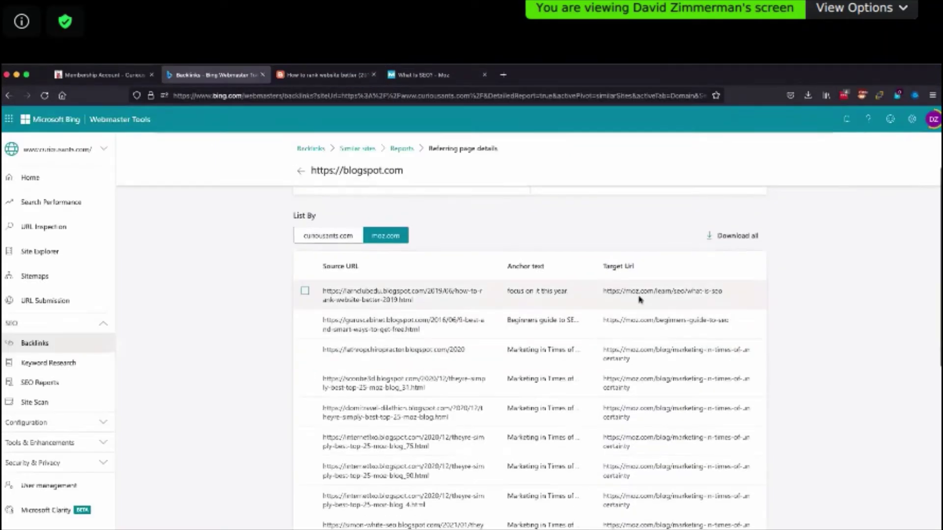
mouse_move(653, 297)
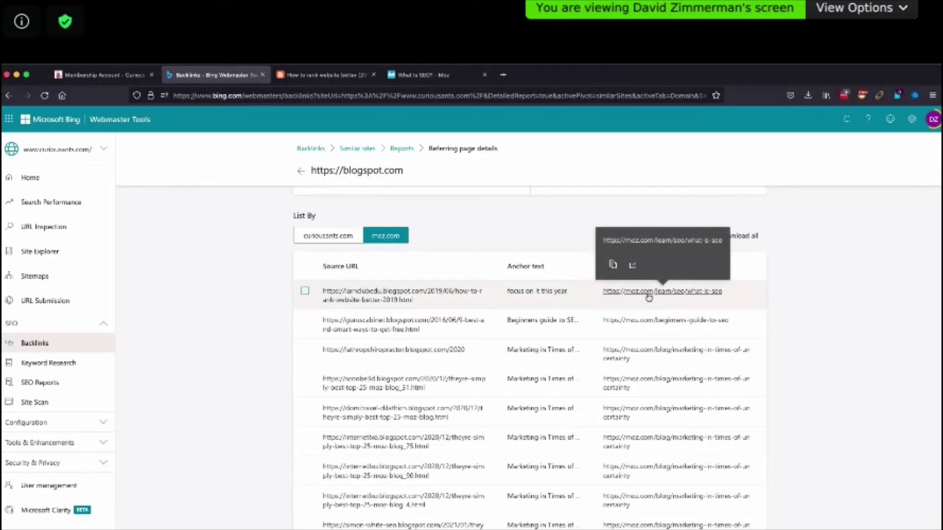
scroll(816, 331, "up", 2)
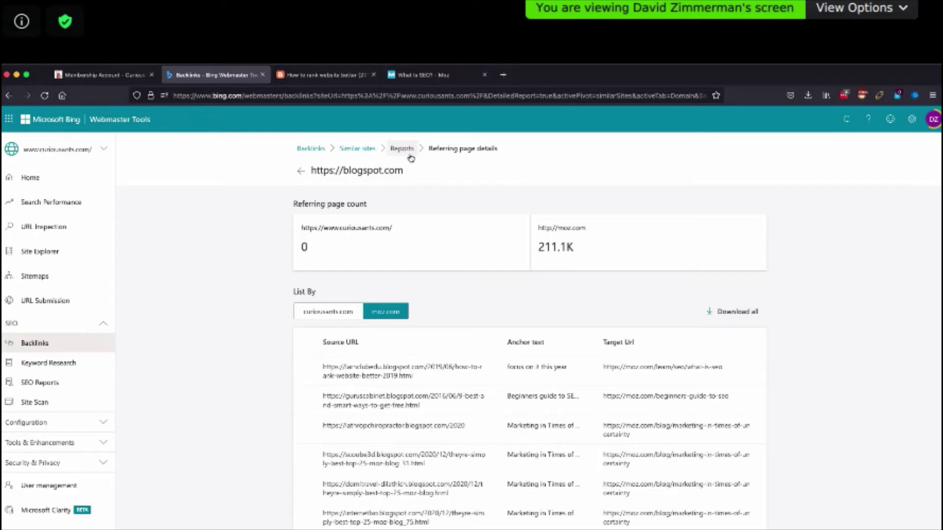
- Open the missing head description error in SEO Reports and review its recommended action and the pages with this error
left_click(46, 385)
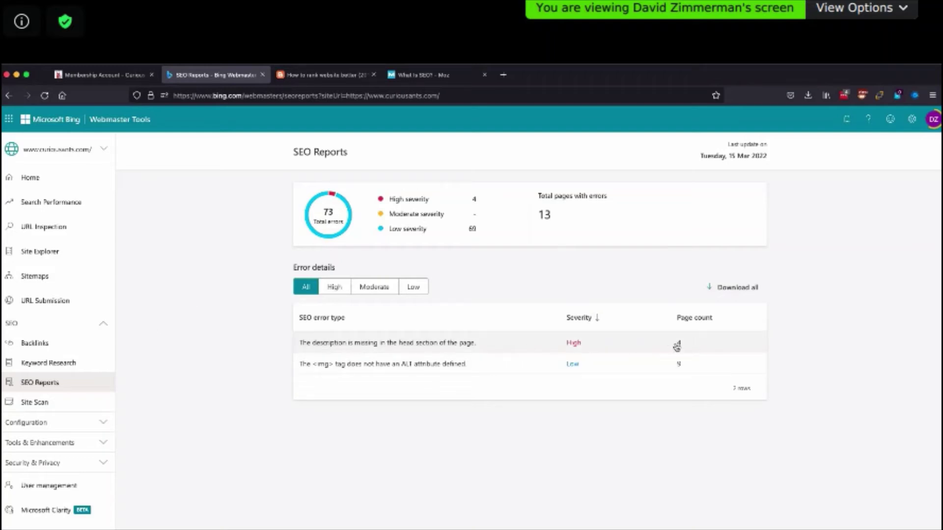
left_click(372, 345)
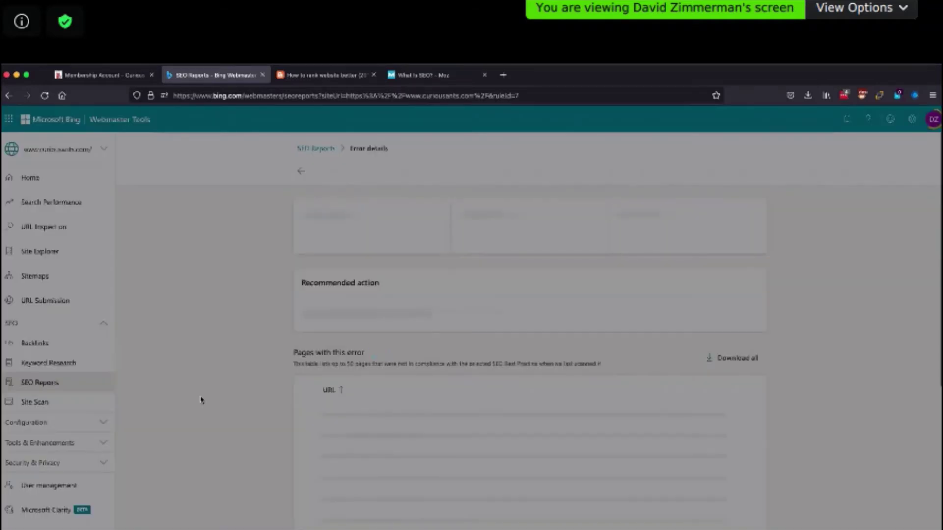
scroll(295, 294, "down", 2)
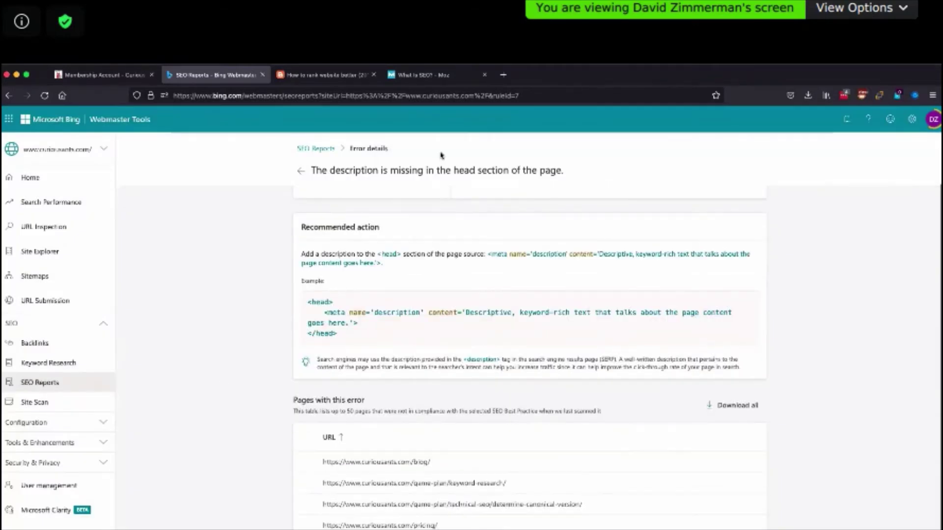
scroll(459, 170, "down", 1)
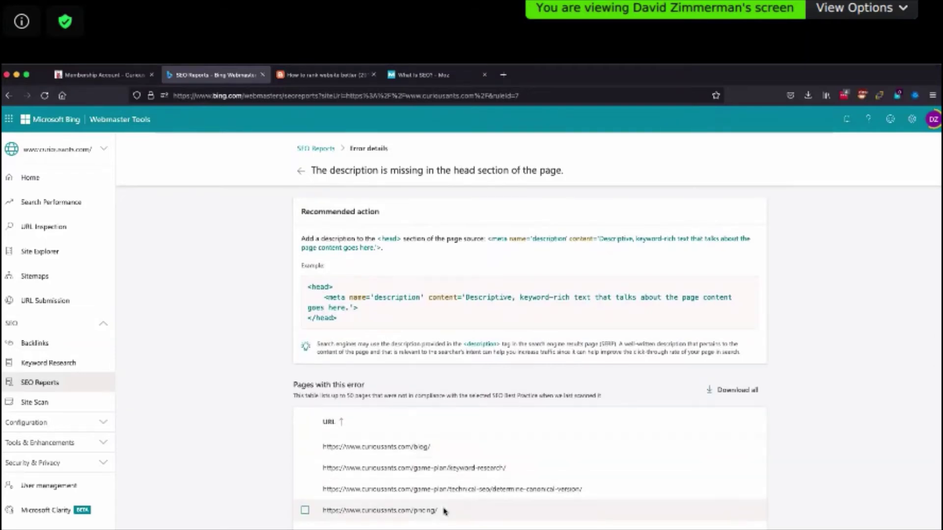
left_click(394, 513)
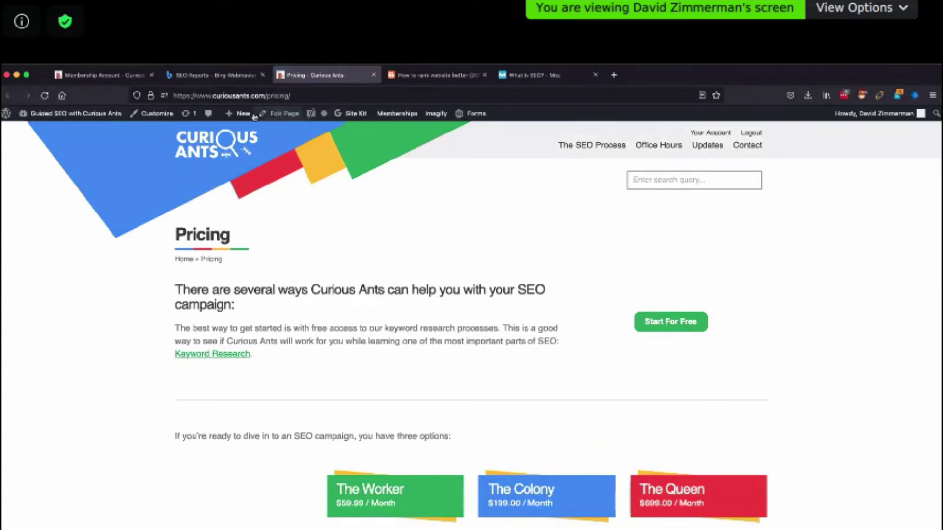
left_click(285, 114)
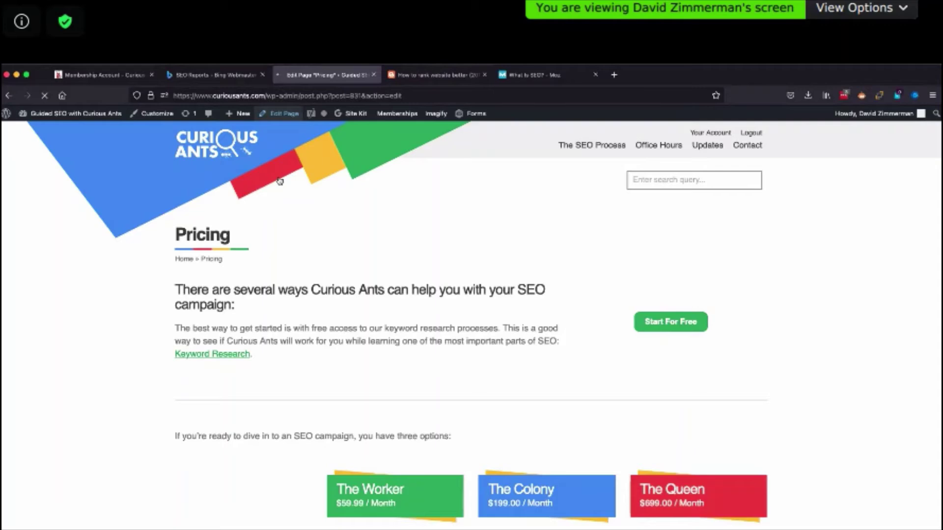
left_click(229, 74)
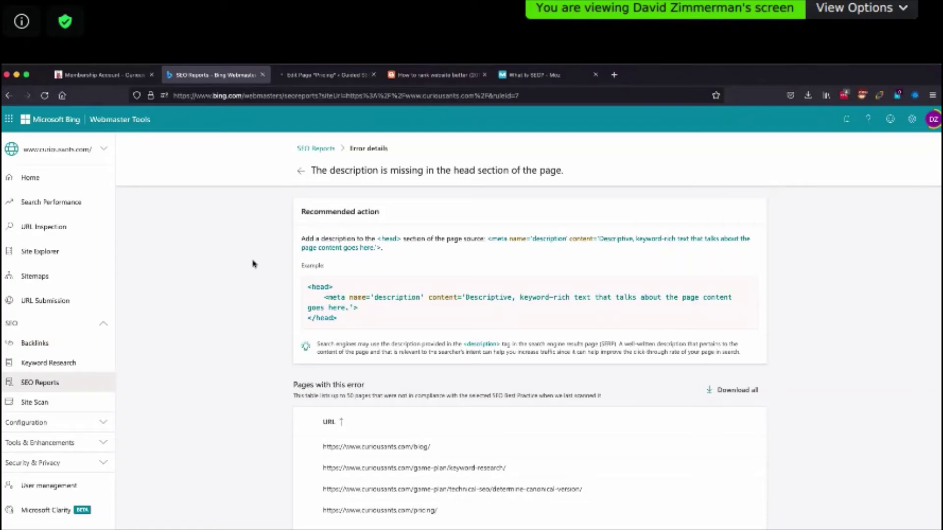
- Open the SEO Reports error for img tags without an ALT attribute and examine its recommended action and affected pages
left_click(299, 173)
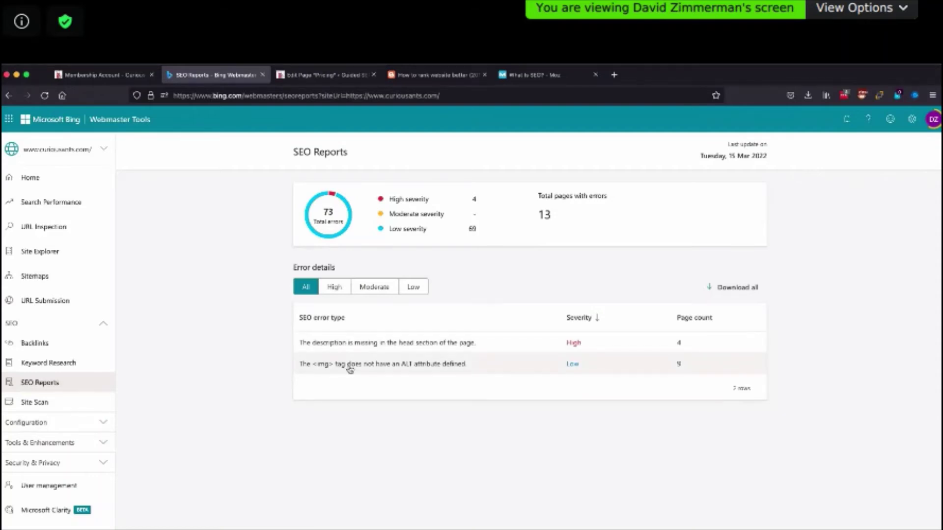
left_click(349, 367)
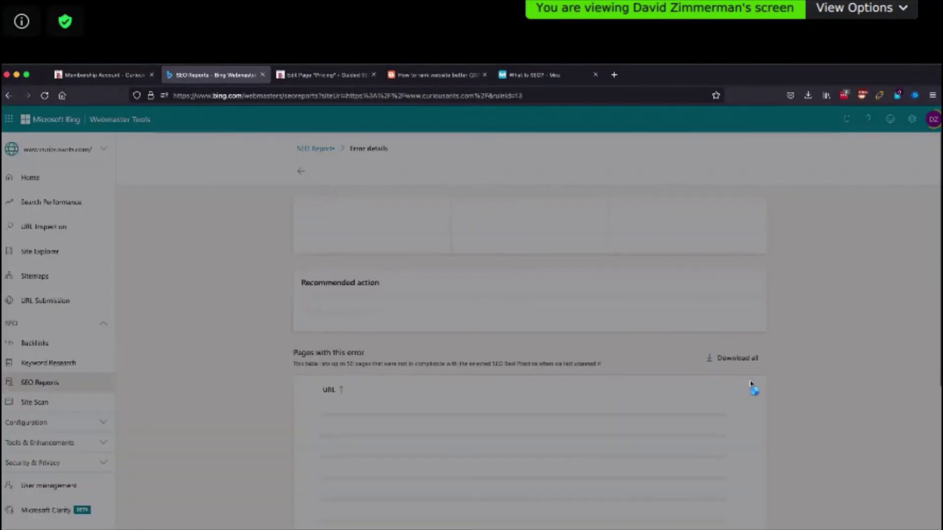
scroll(827, 454, "down", 2)
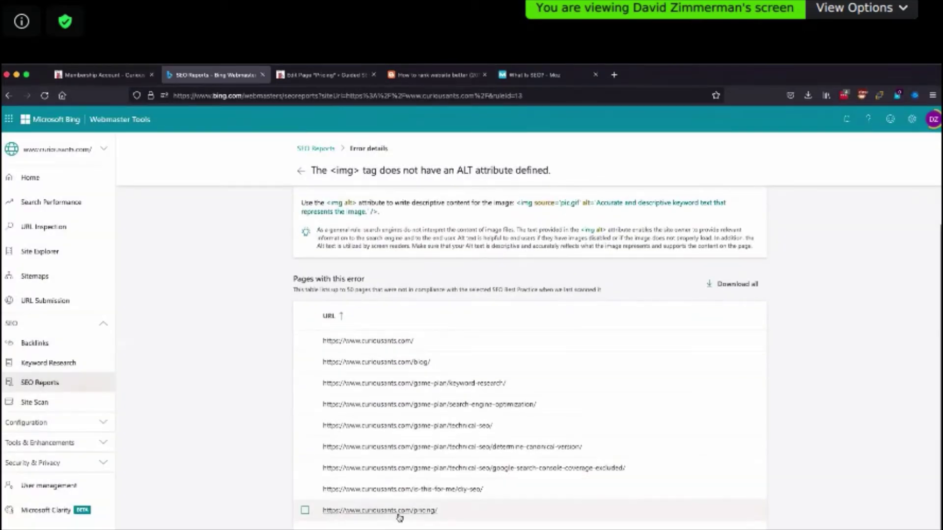
mouse_move(399, 517)
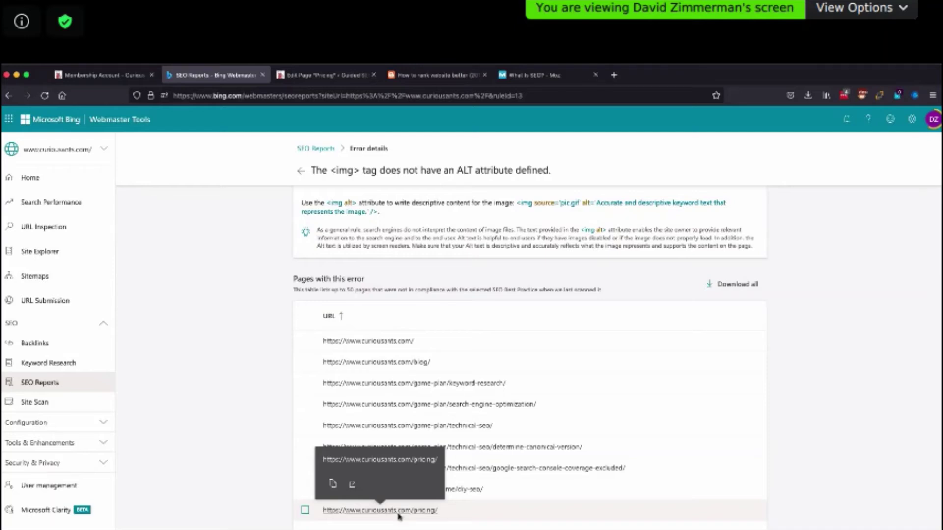
mouse_move(440, 427)
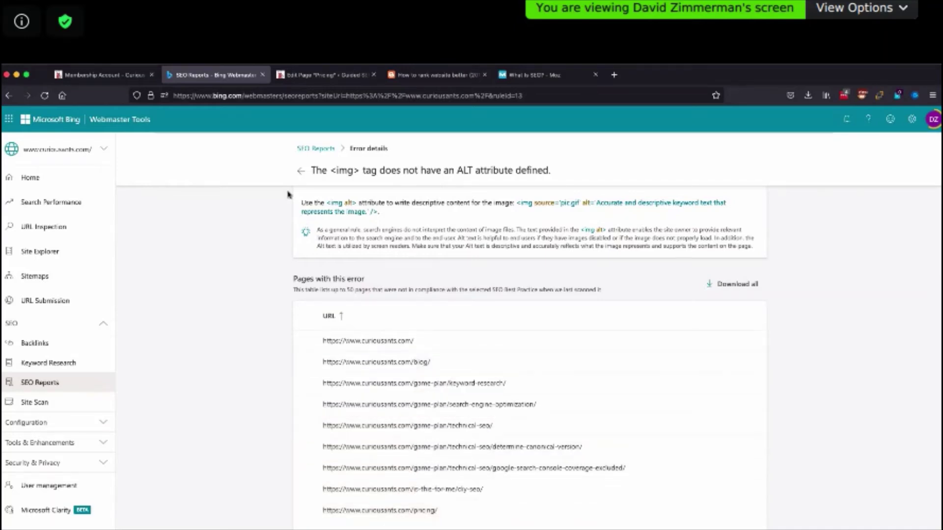
- Examine the Site Scan form for a new scan, including the Sitemap and URL list scopes, and close it without starting a scan
left_click(36, 402)
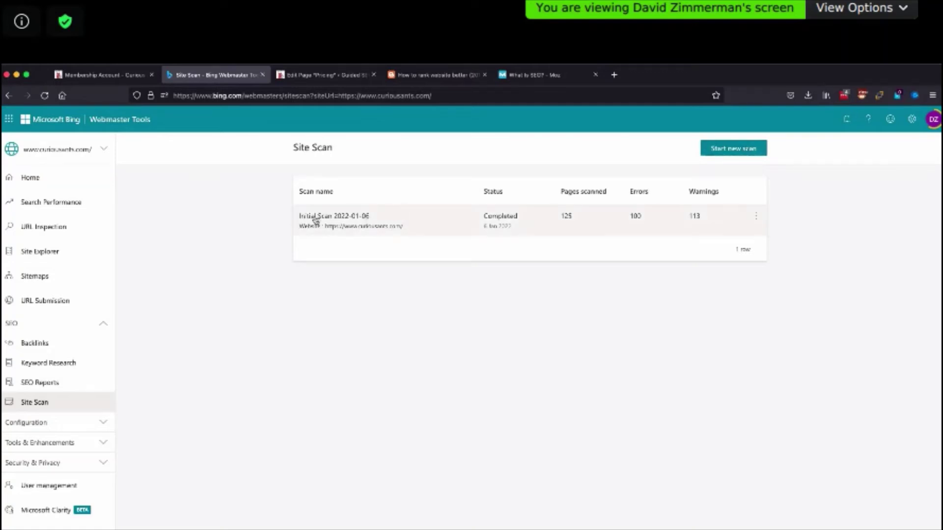
left_click(724, 152)
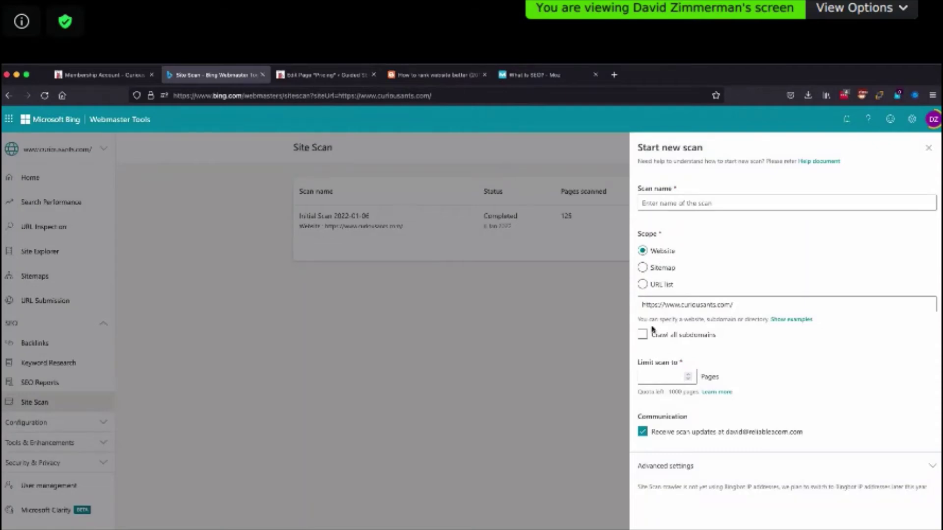
triple_click(678, 395)
double_click(677, 393)
left_click(659, 272)
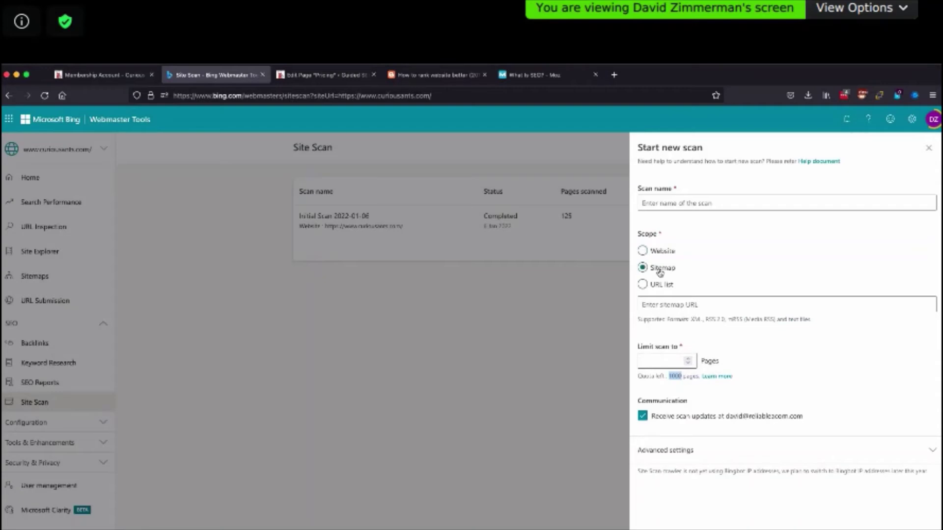
left_click(658, 285)
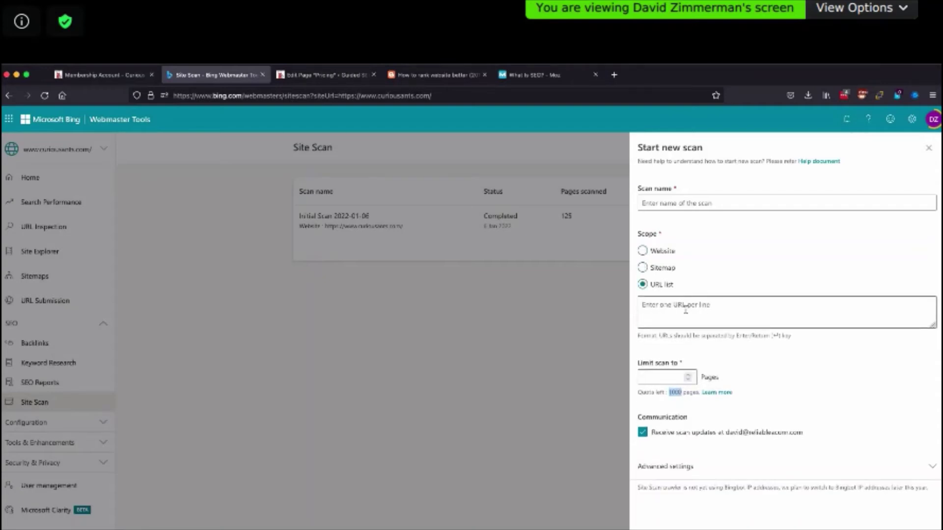
left_click(685, 309)
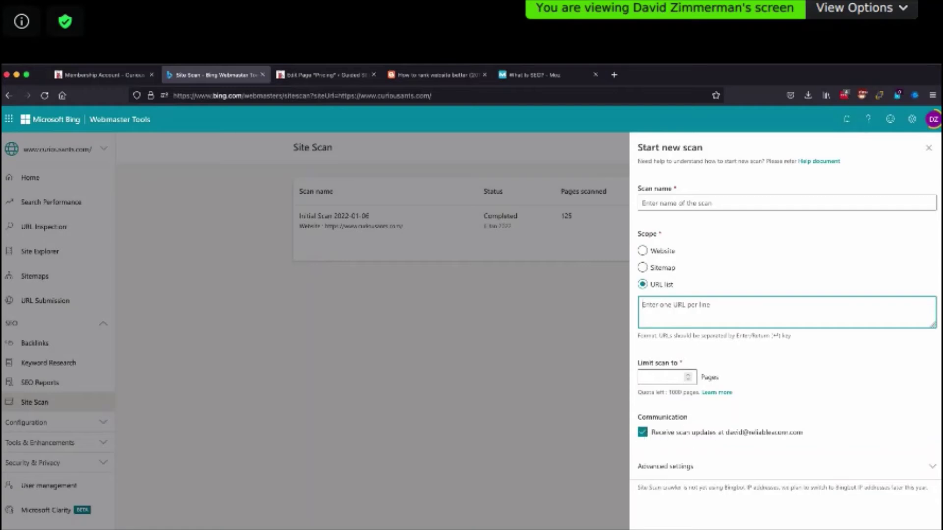
left_click(820, 513)
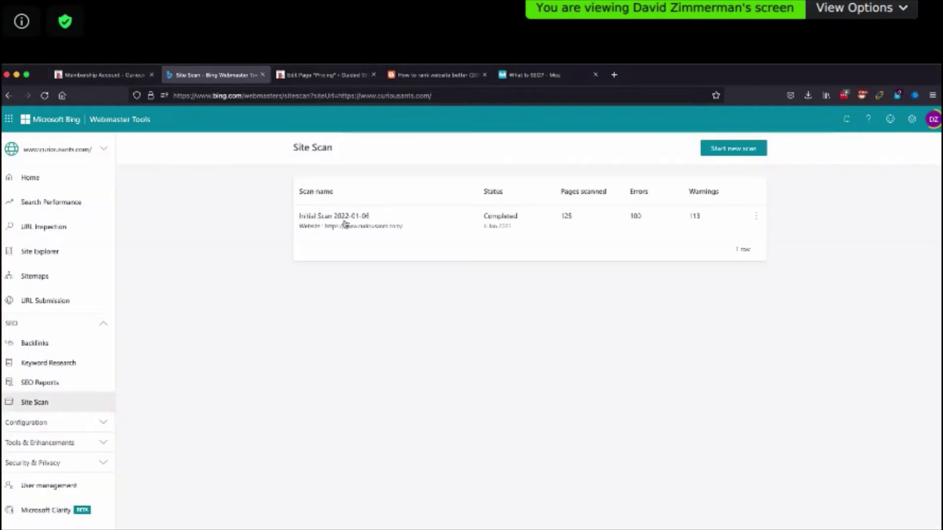
- Open the Meta Description tag missing error in Initial Scan 2022-01-06 and read its explanation and fix instructions
left_click(302, 224)
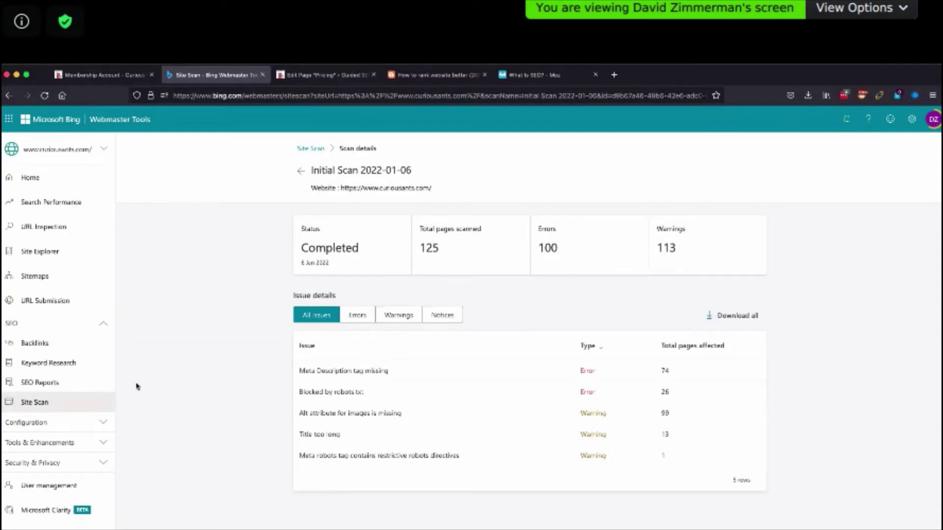
left_click(349, 373)
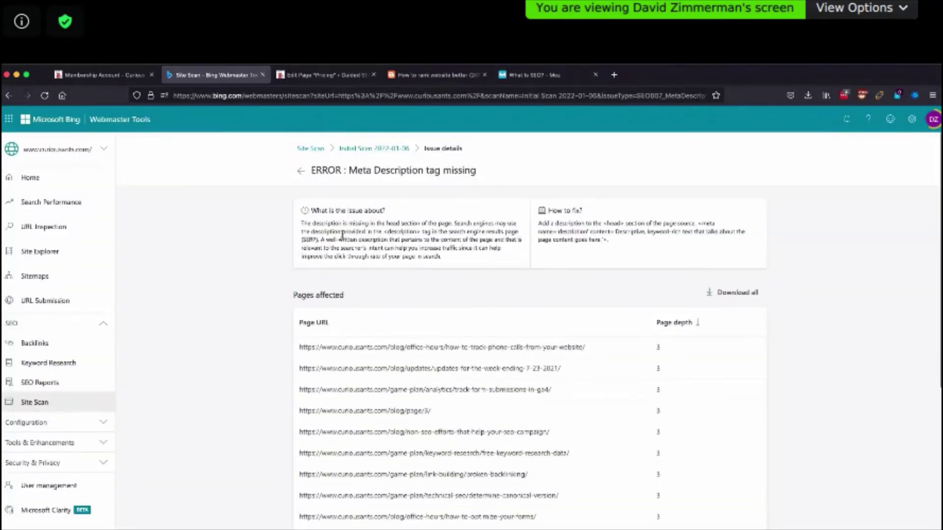
triple_click(342, 234)
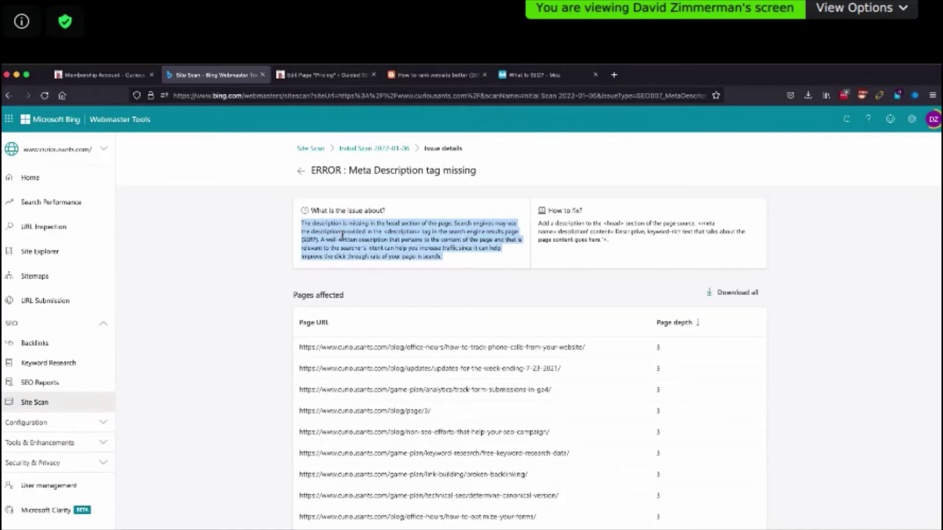
triple_click(600, 235)
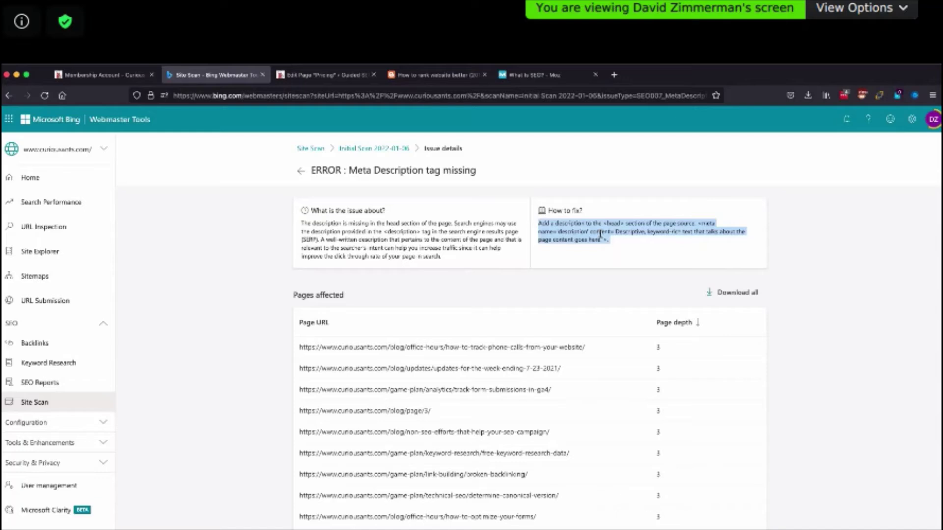
left_click(599, 235)
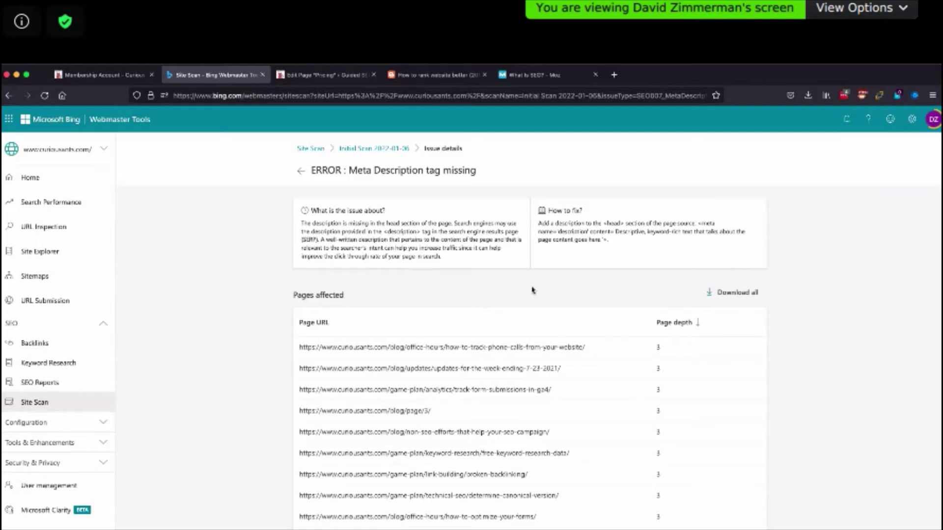
- Review the list of pages missing a meta description and return to the Initial Scan 2022-01-06 details
scroll(768, 393, "down", 3)
scroll(762, 394, "down", 5)
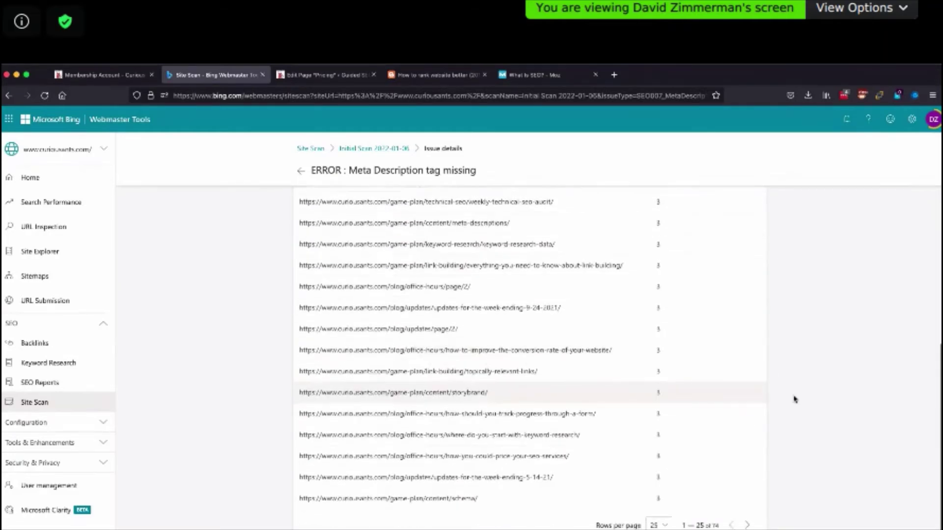
scroll(800, 398, "up", 10)
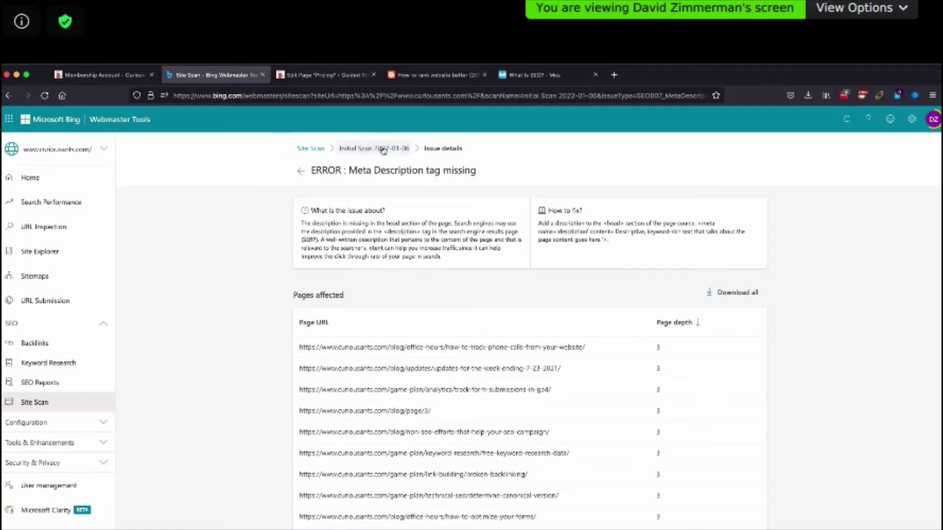
left_click(363, 148)
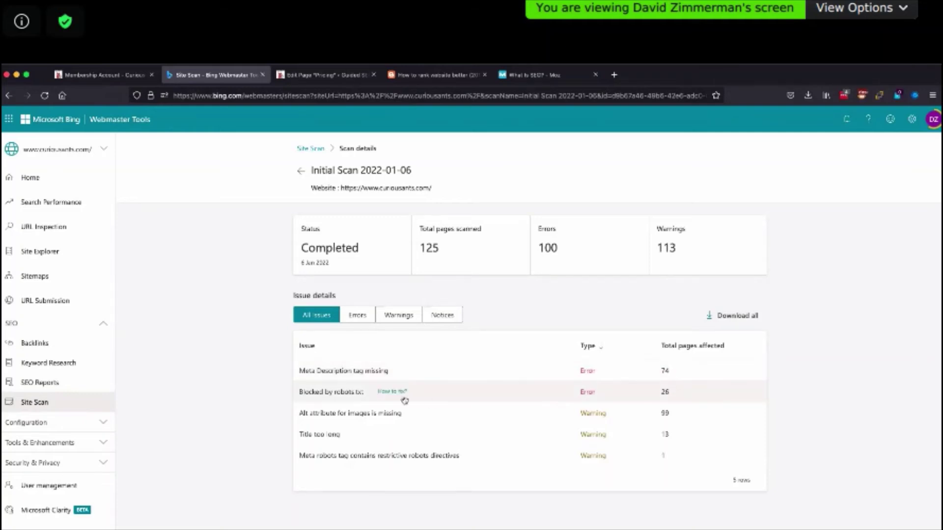
- Open the Blocked by robots.txt error, review its explanation and affected pages, and return to the scan details
left_click(323, 399)
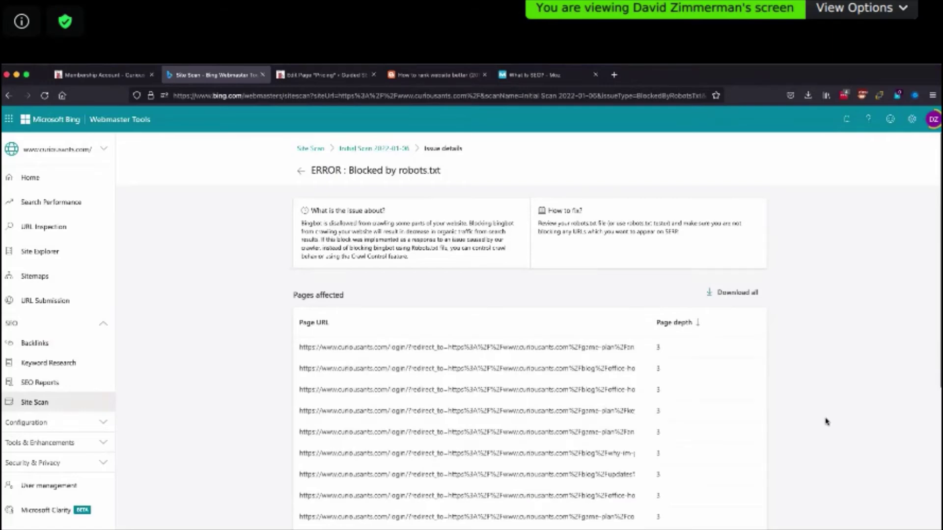
scroll(512, 429, "down", 3)
scroll(534, 428, "down", 5)
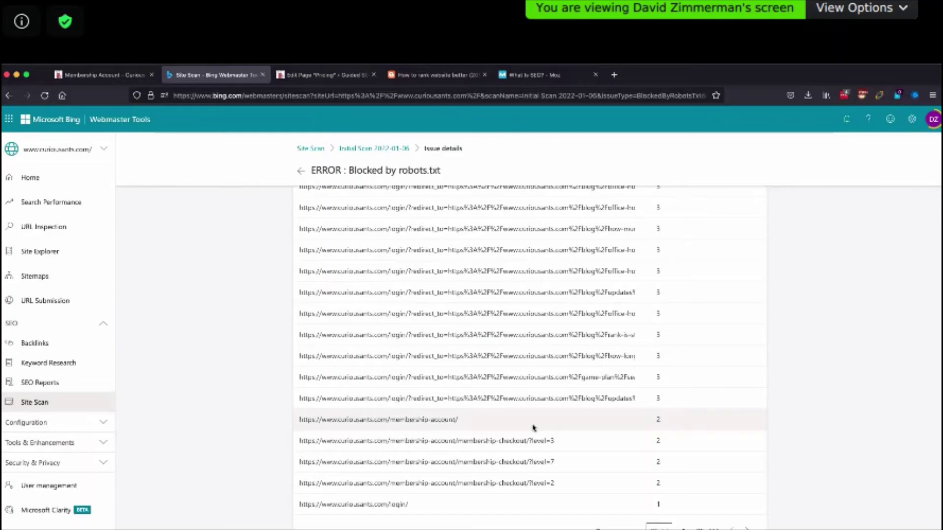
scroll(533, 428, "up", 2)
scroll(534, 428, "down", 2)
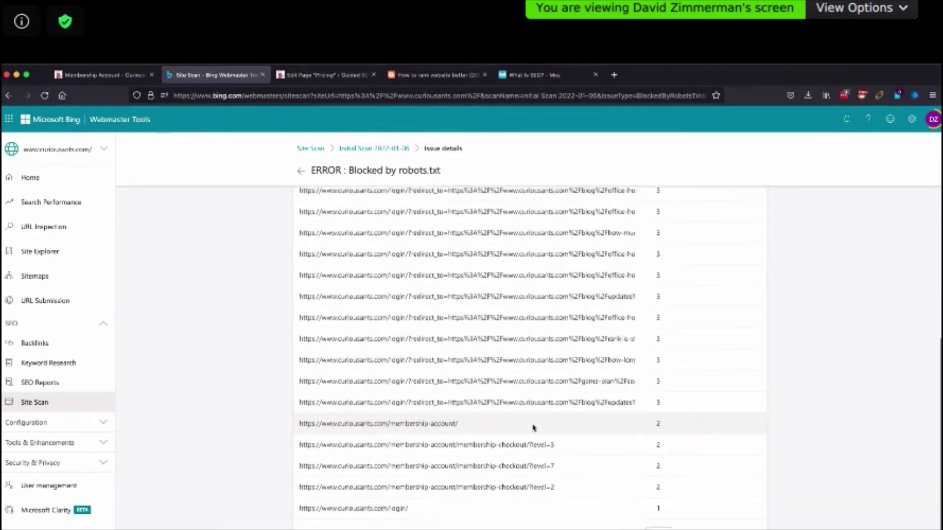
scroll(534, 427, "up", 10)
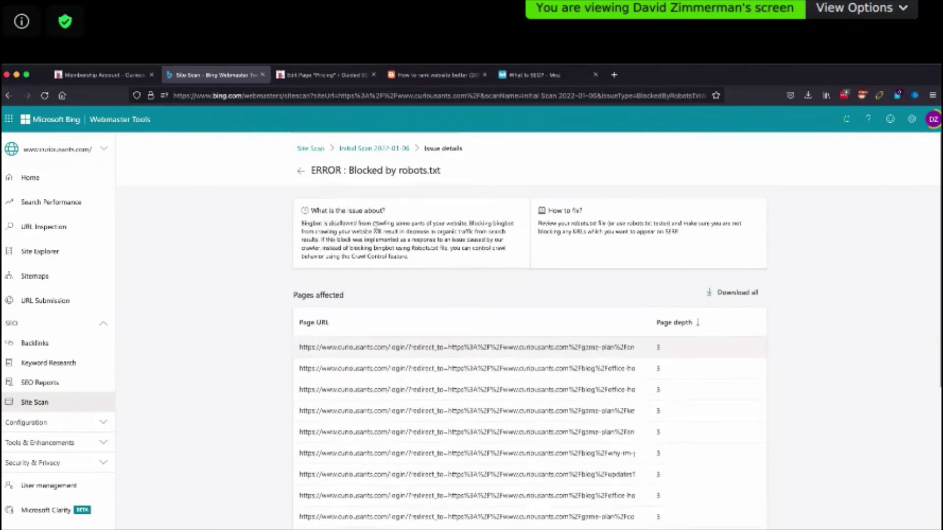
left_click(301, 170)
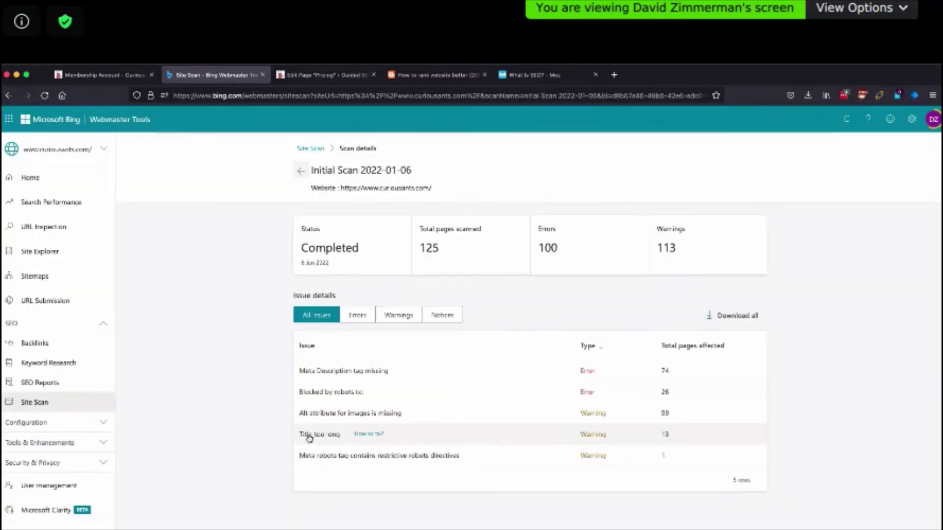
- Open the Title too long warning, read its explanation of the title length limit, and return to the scan details
left_click(309, 436)
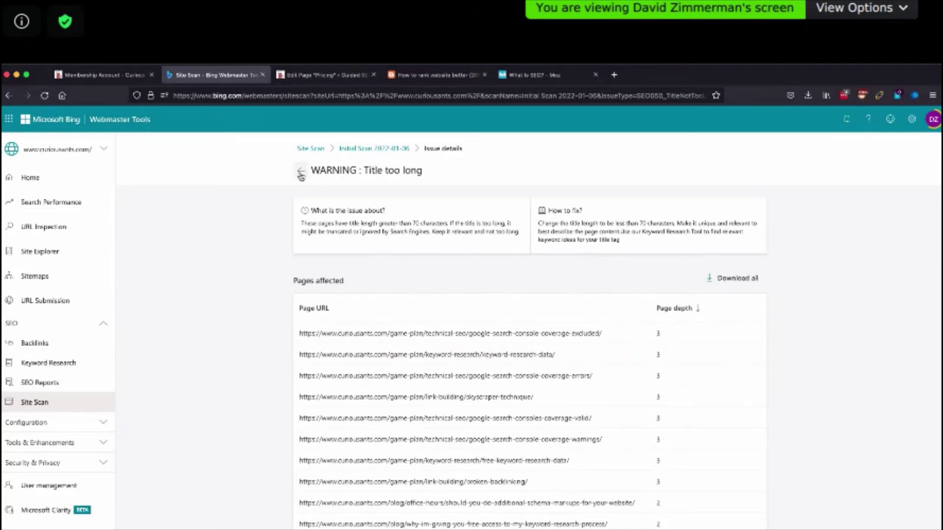
triple_click(416, 224)
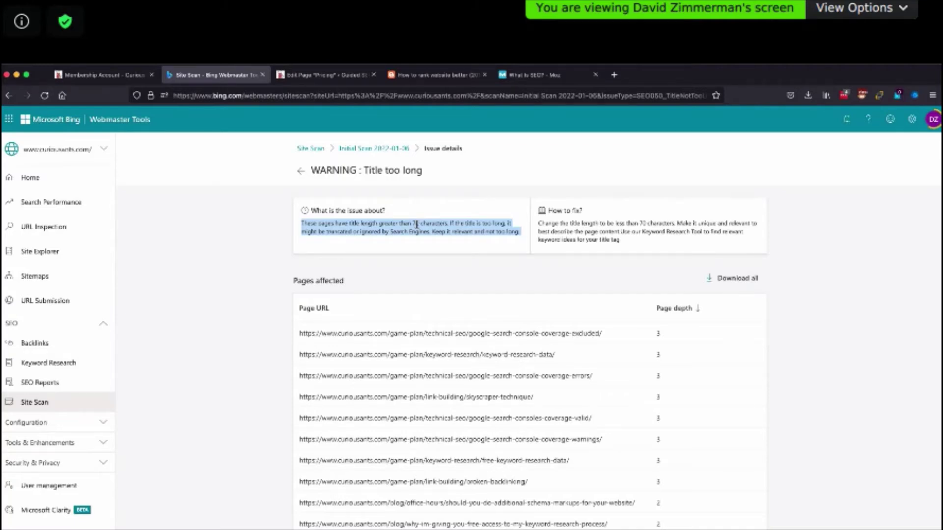
triple_click(416, 225)
left_click(301, 171)
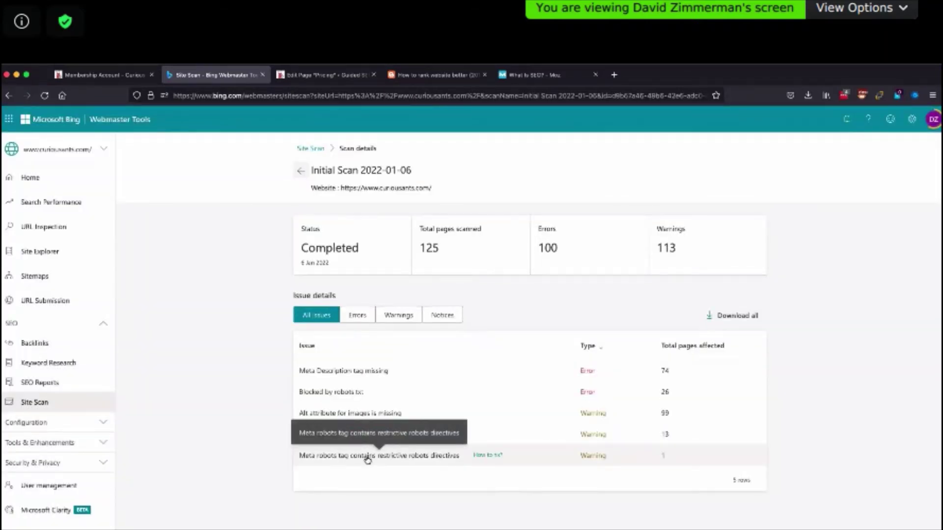
- Revisit the Meta Description tag missing error and go back to the Site Scan list
left_click(342, 372)
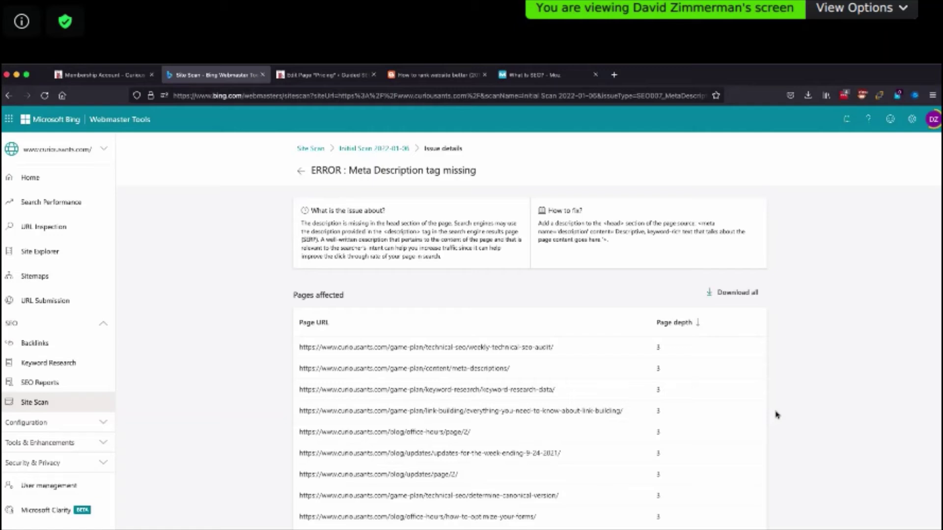
left_click(299, 170)
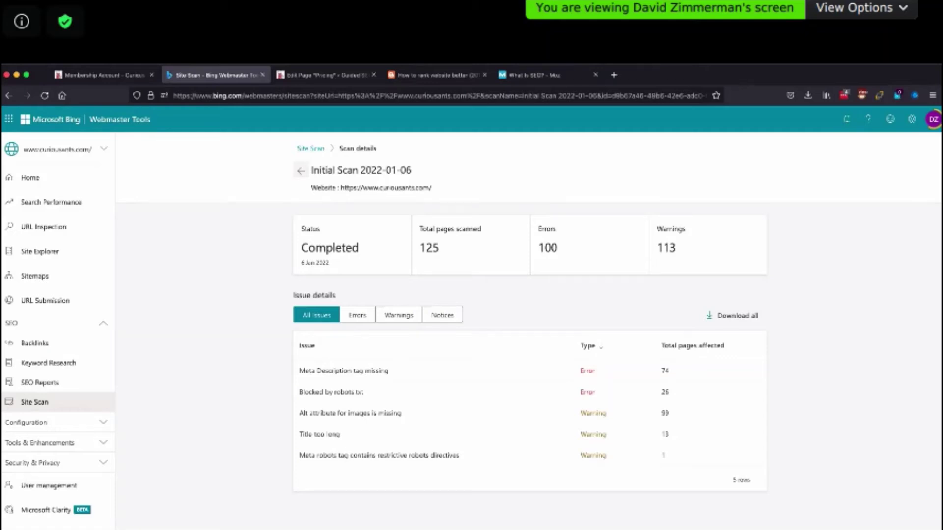
left_click(311, 148)
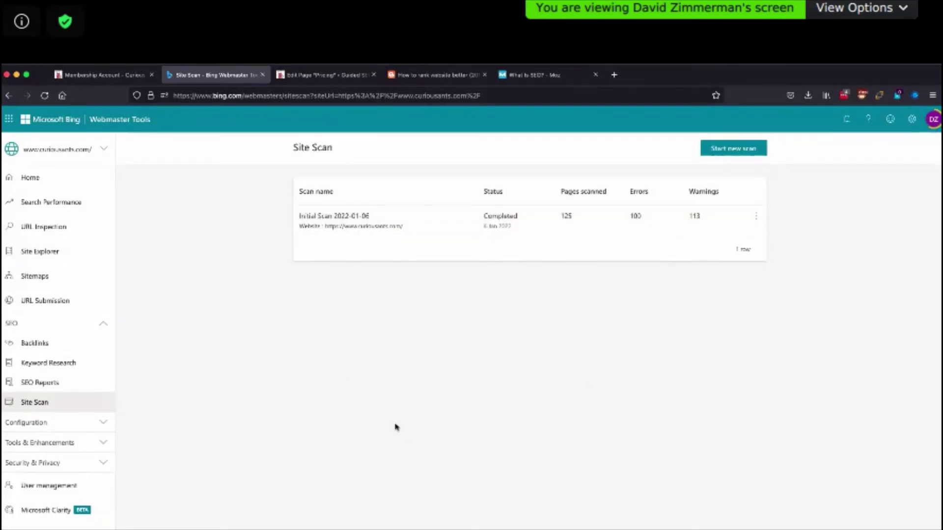
- Reopen Initial Scan 2022-01-06, examine the restrictive robots directives warning and its affected page, and return to the scan details
left_click(338, 217)
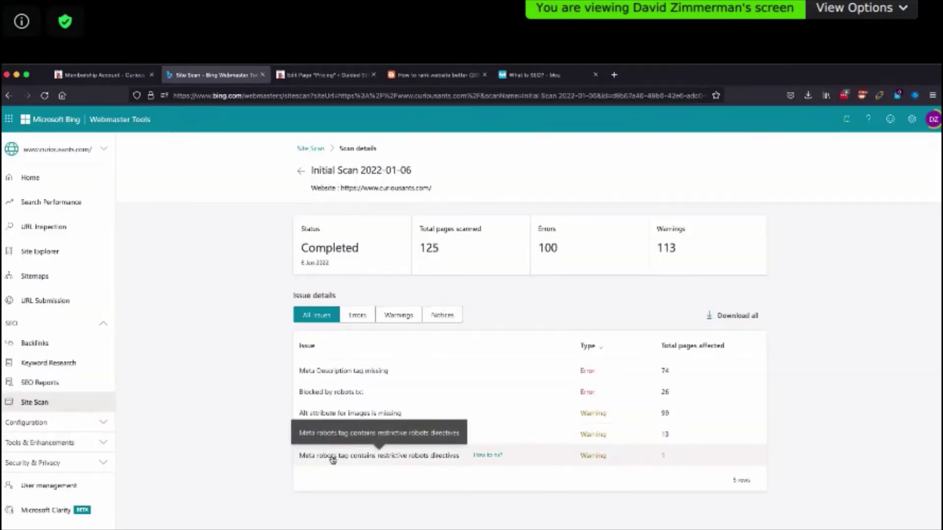
left_click(356, 460)
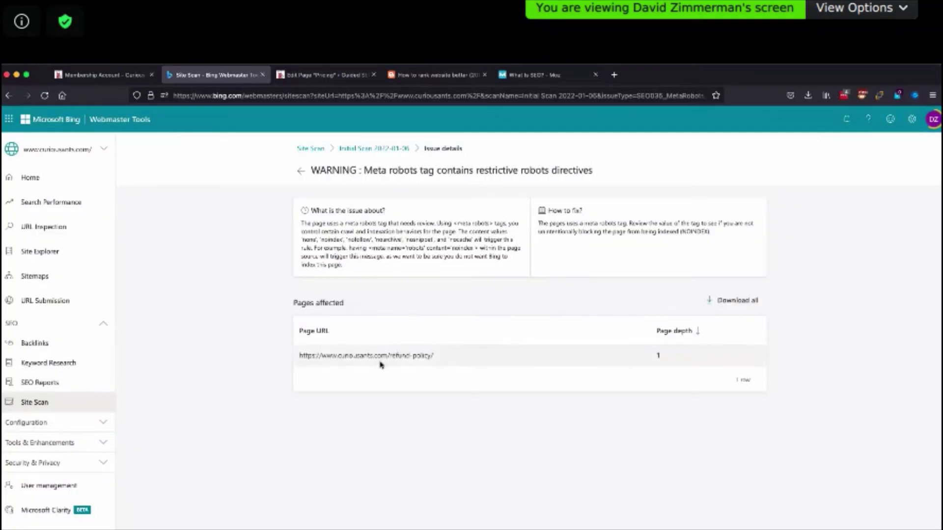
mouse_move(381, 361)
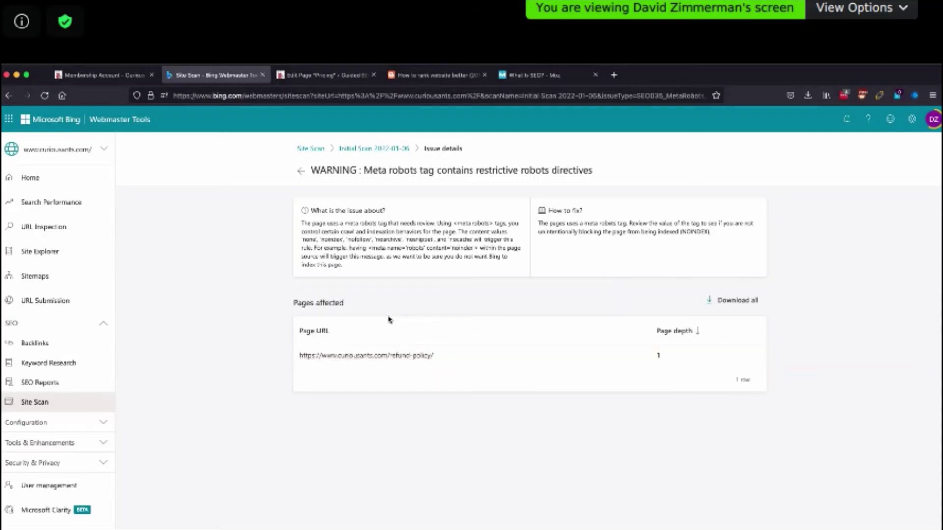
left_click(301, 172)
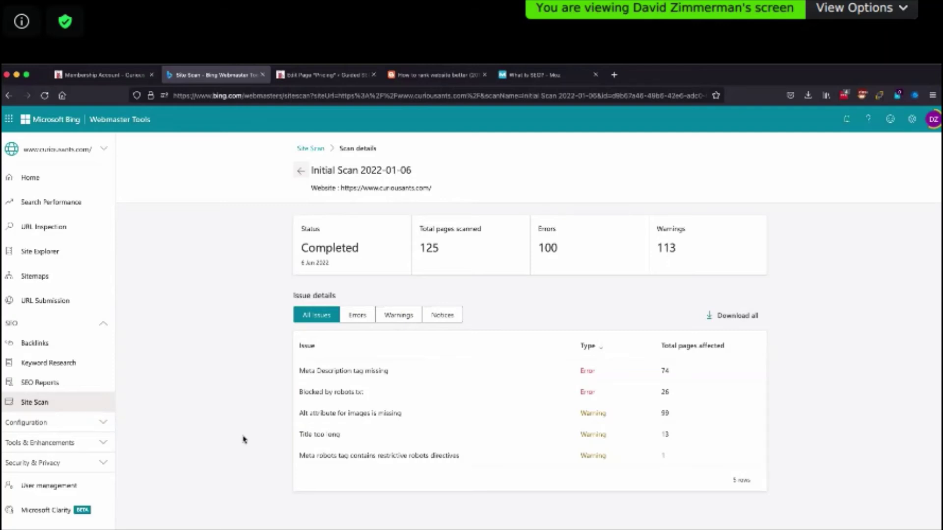
- Open Keyword Research and examine the impressions, countries and related keywords for the suggested keyword "diy seo"
left_click(58, 362)
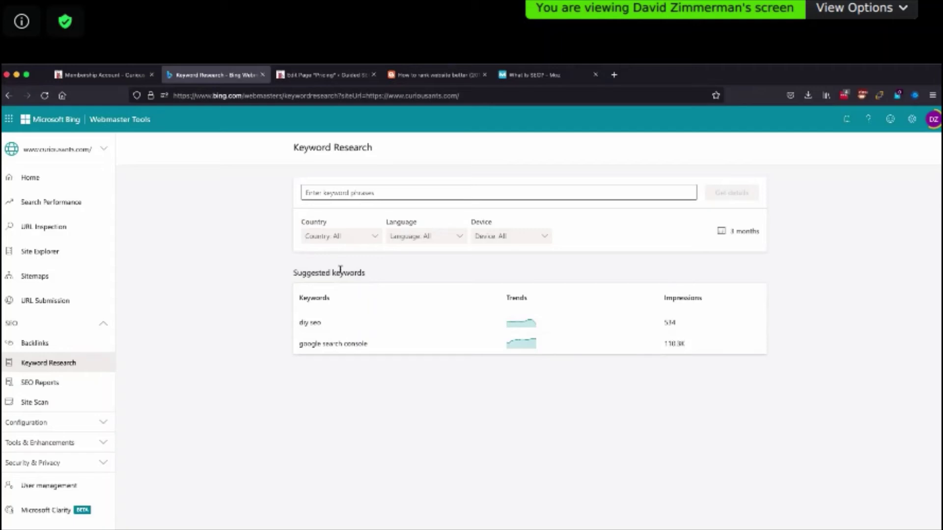
left_click(370, 328)
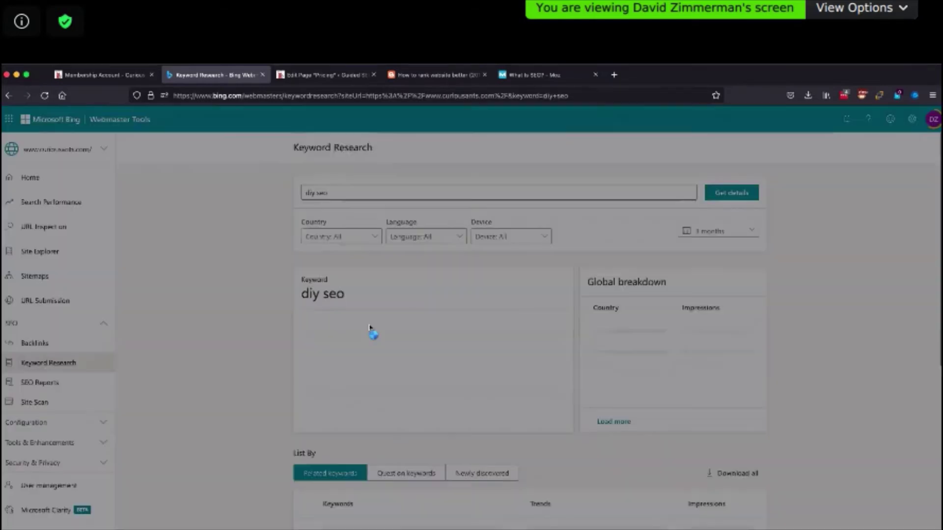
scroll(216, 450, "down", 4)
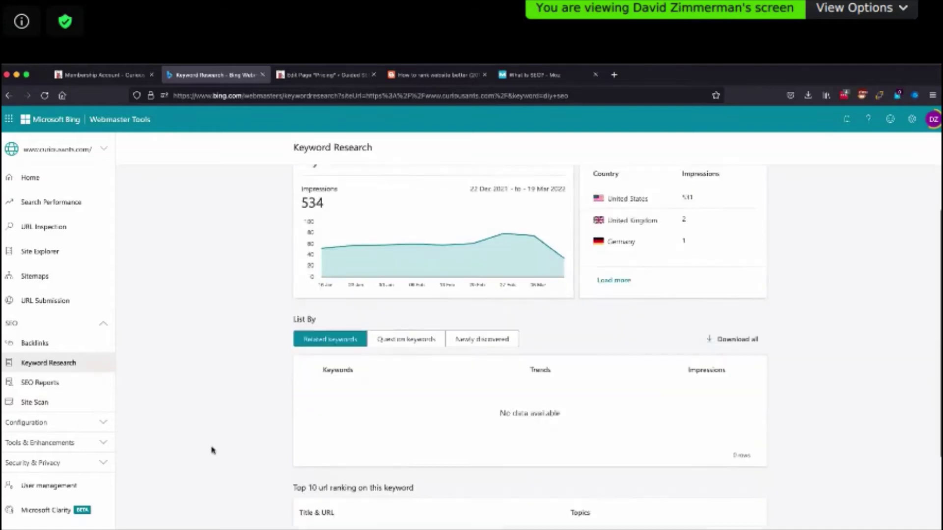
scroll(213, 450, "up", 4)
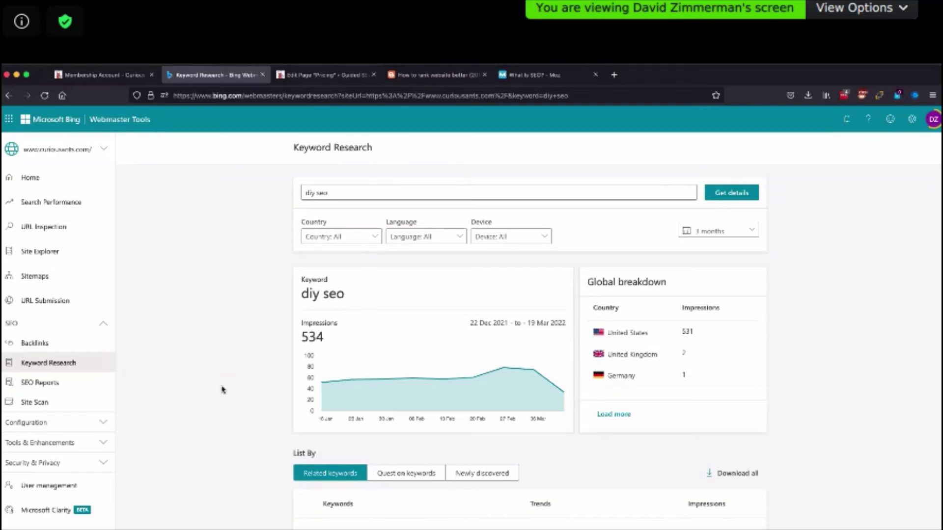
- Shorten the keyword phrase to "seo", run the keyword lookup, and view its related keywords
left_click(306, 194)
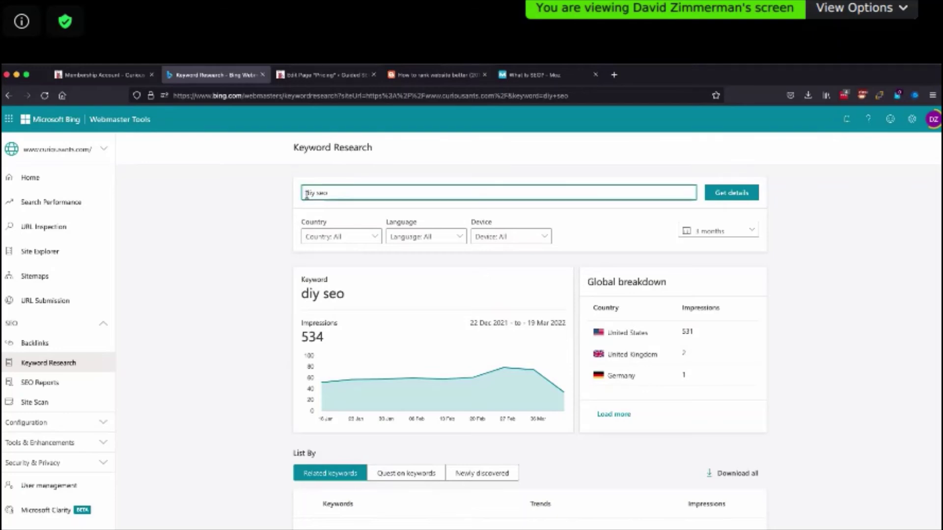
key("BackSpace")
key("Return")
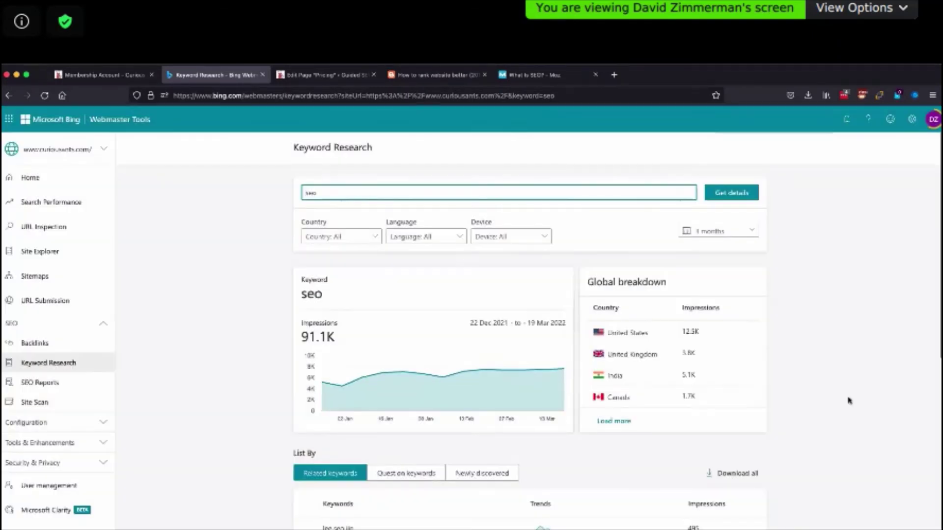
scroll(850, 401, "down", 3)
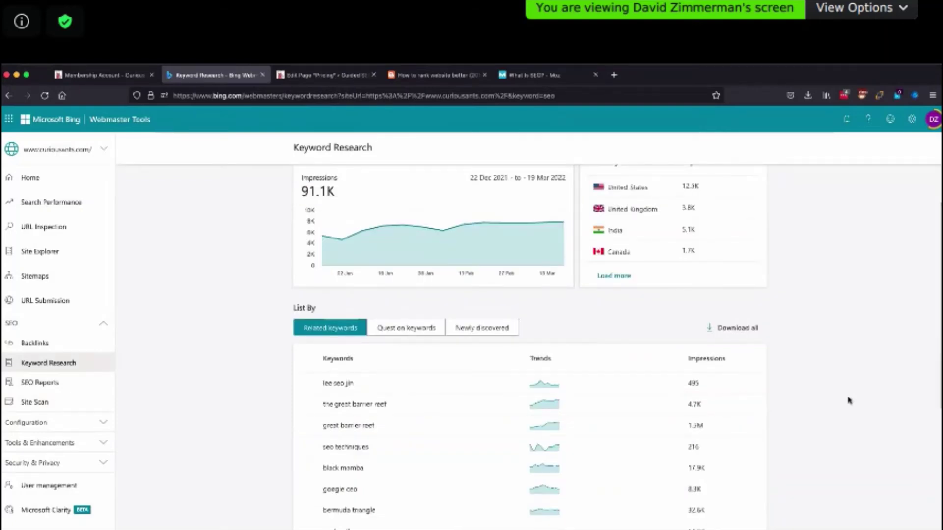
- Select the related keyword "seo techniques" and set the related keywords list to 50 rows per page
left_click(305, 449)
scroll(303, 464, "down", 2)
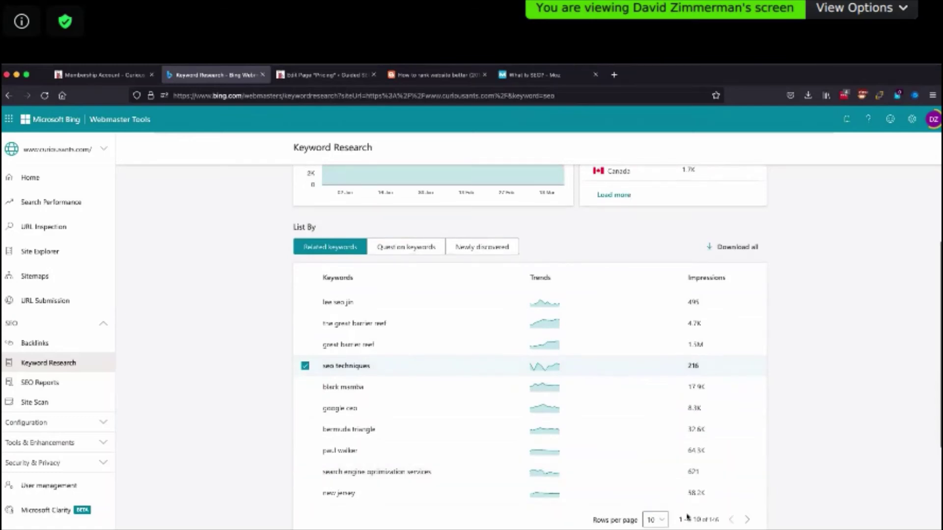
left_click(654, 522)
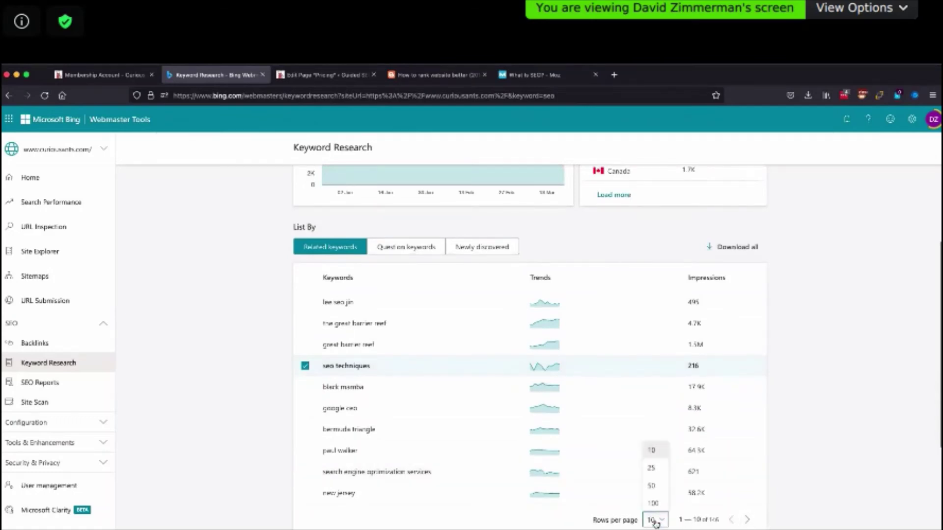
left_click(651, 486)
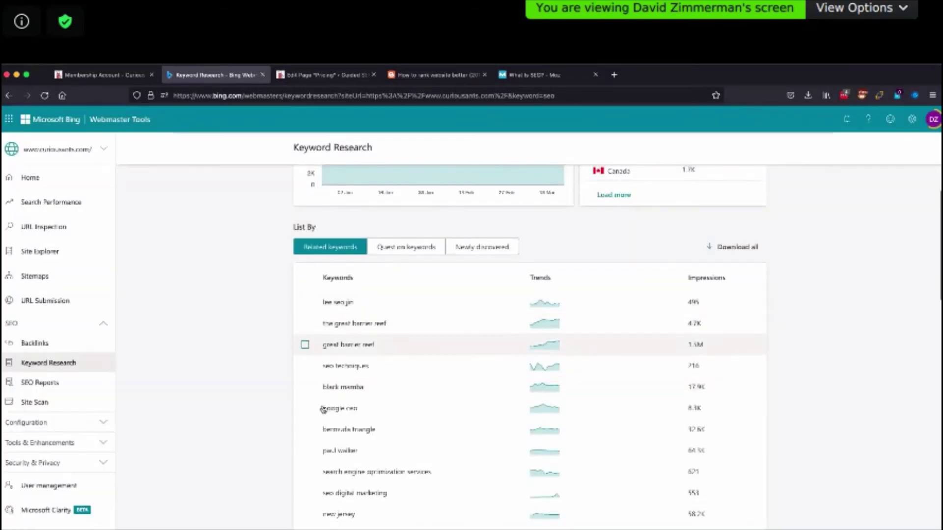
- Select the related keywords "seo techniques", "seo digital marketing", "what is seo" and "search engine optimization"
left_click(305, 366)
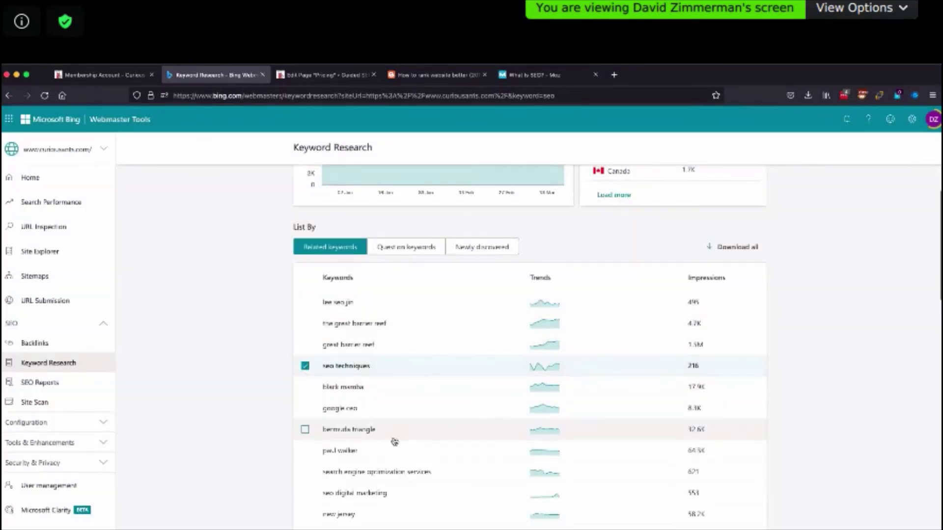
scroll(392, 439, "down", 3)
left_click(304, 409)
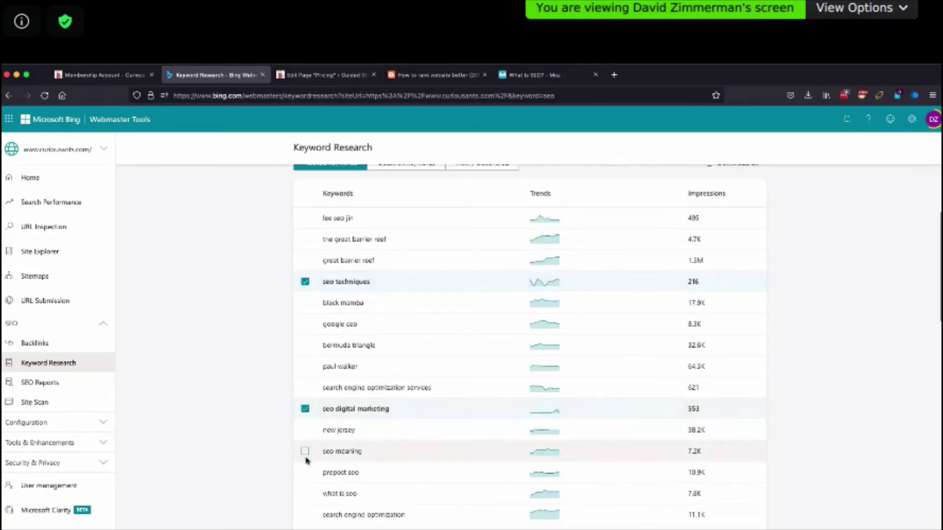
left_click(305, 493)
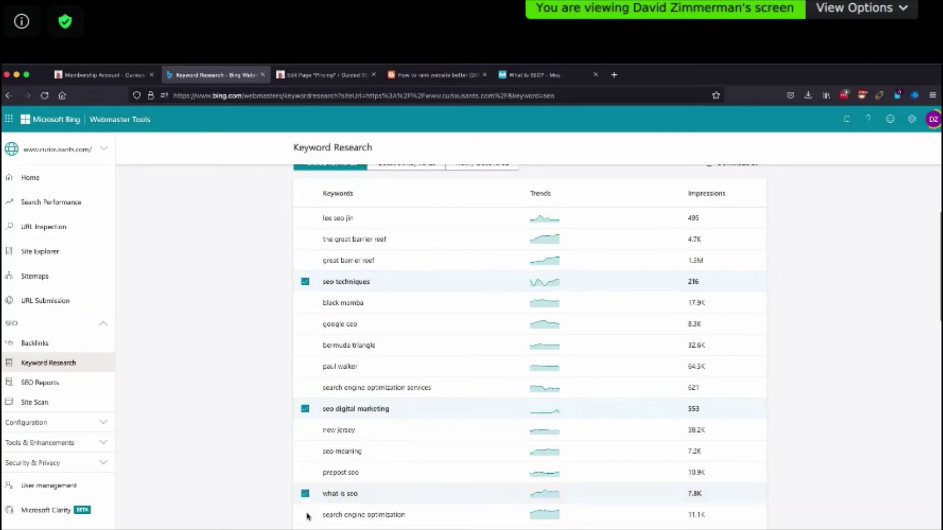
left_click(305, 515)
- Add "google seo", "learn seo", "seo optimization", "yoast seo" and "seo tools" to the selected related keywords
scroll(452, 477, "down", 3)
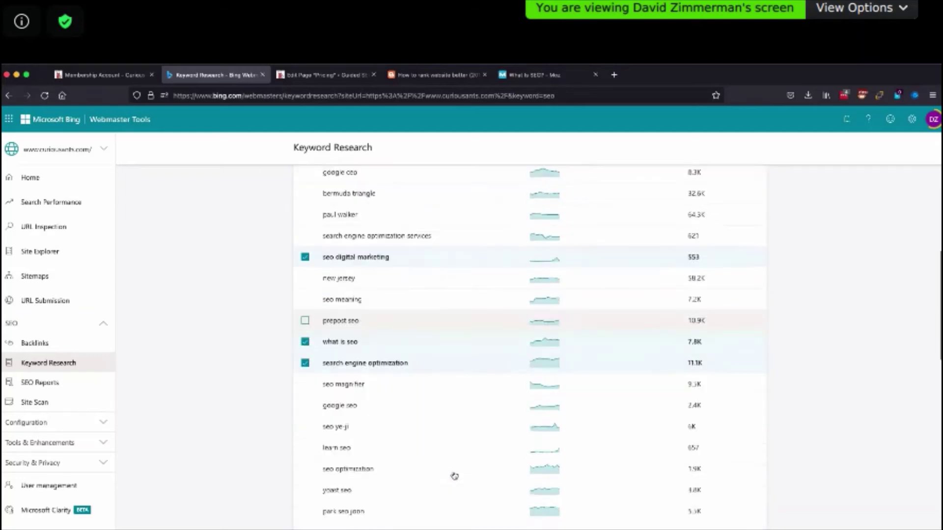
left_click(307, 400)
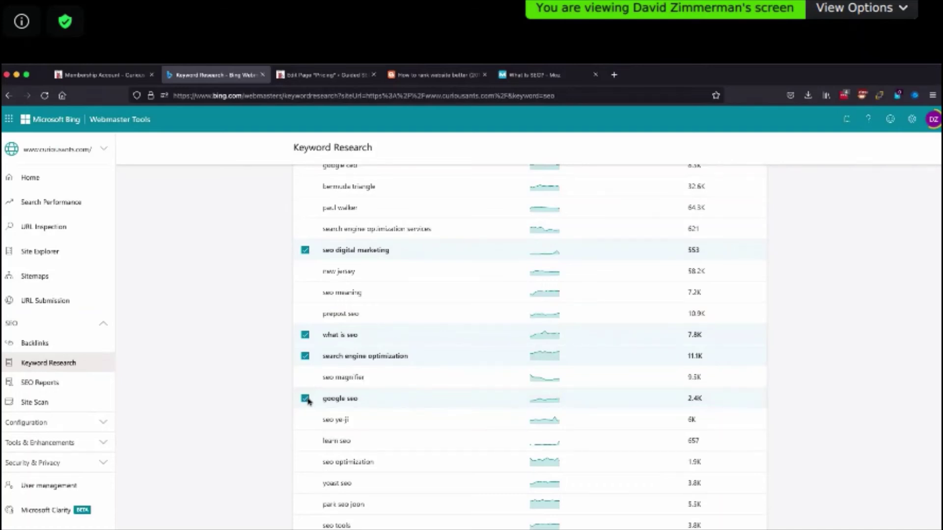
left_click(305, 441)
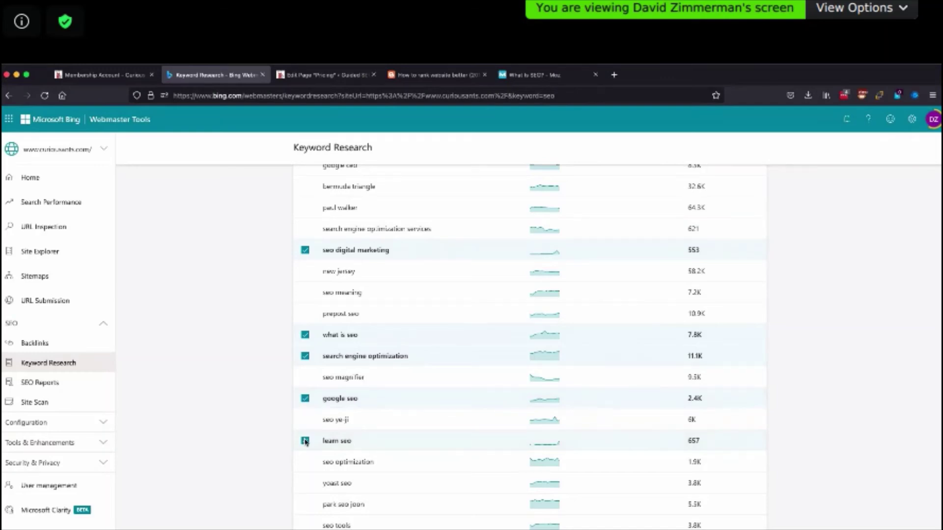
left_click(306, 461)
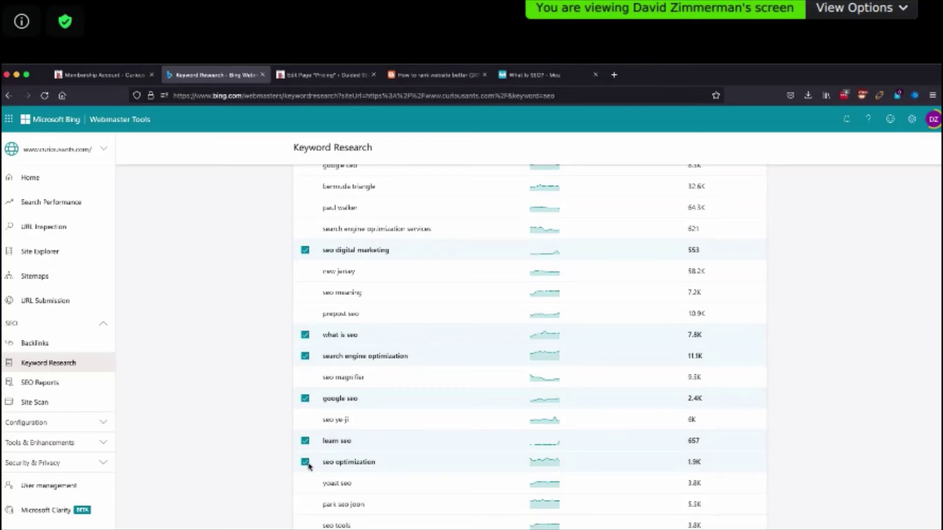
left_click(306, 483)
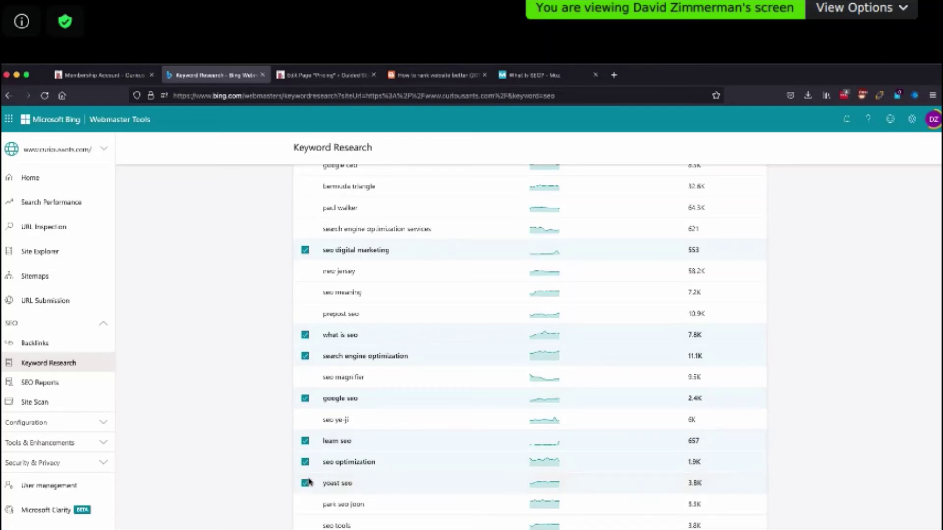
left_click(306, 526)
scroll(404, 524, "down", 3)
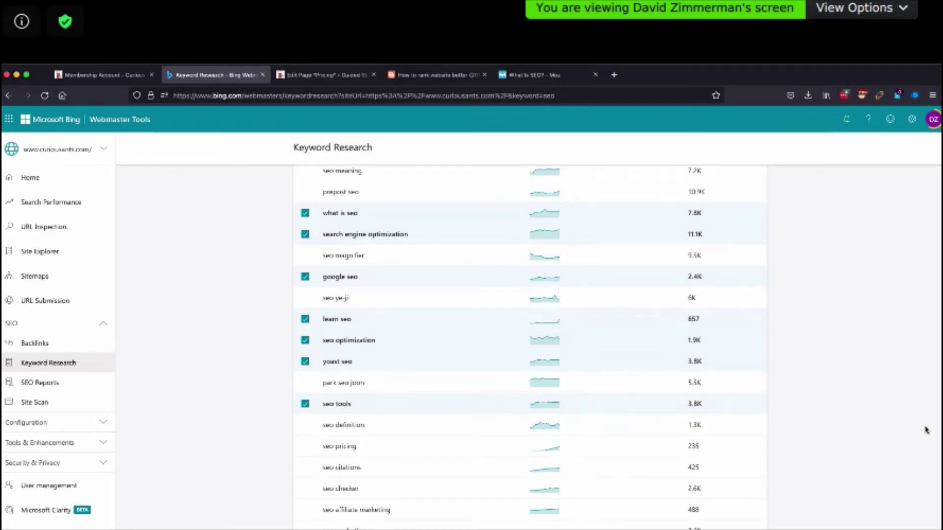
scroll(857, 429, "up", 3)
scroll(772, 267, "up", 10)
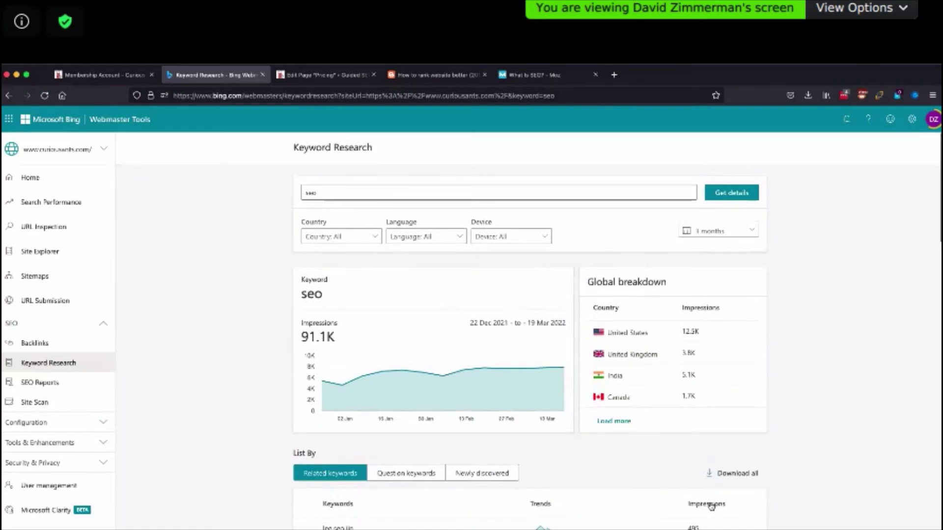
- Sort the related keywords for "seo" by impressions from highest to lowest and look through the list
left_click(710, 504)
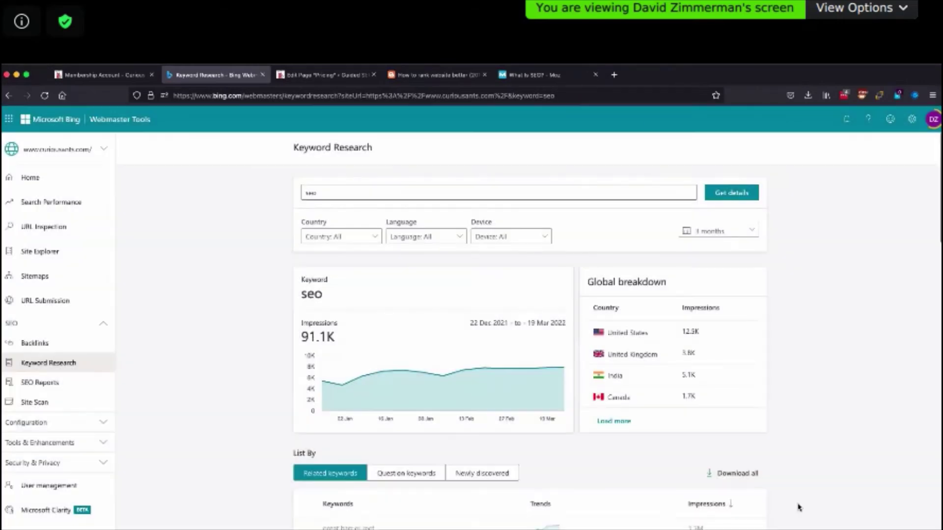
scroll(800, 506, "down", 5)
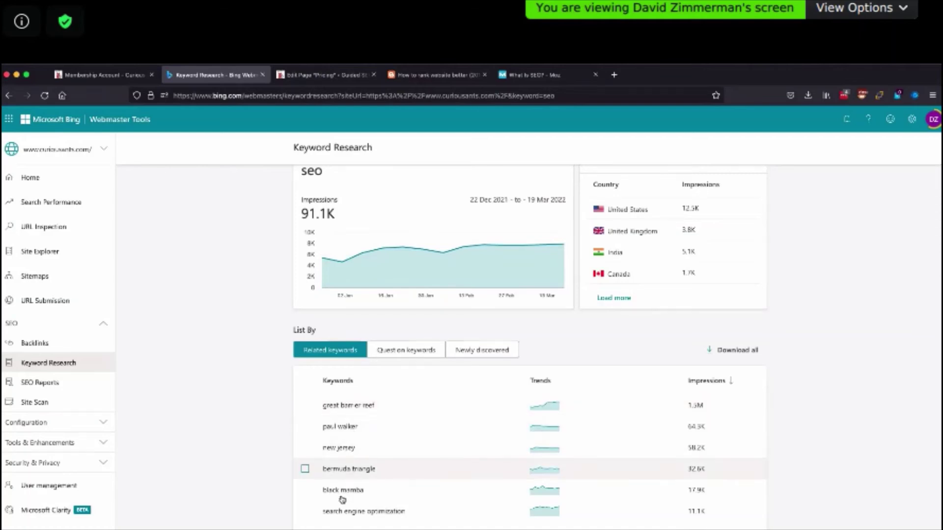
scroll(854, 446, "up", 2)
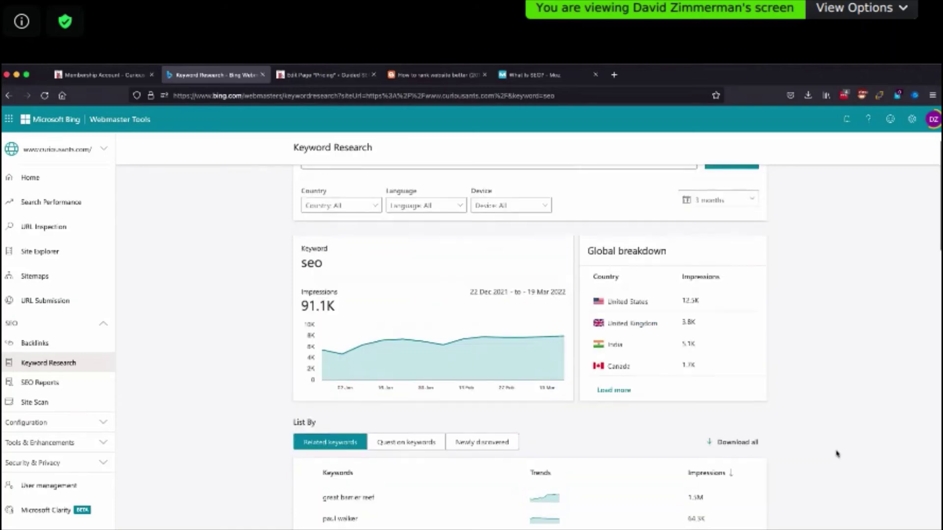
scroll(836, 452, "down", 4)
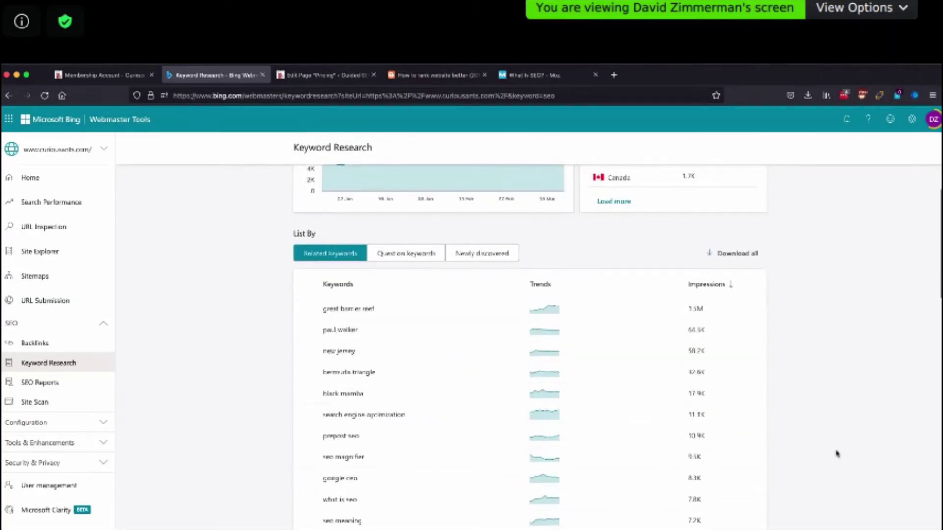
- Select the related keywords "search engine optimization", "what is seo" and "seo meaning"
left_click(305, 415)
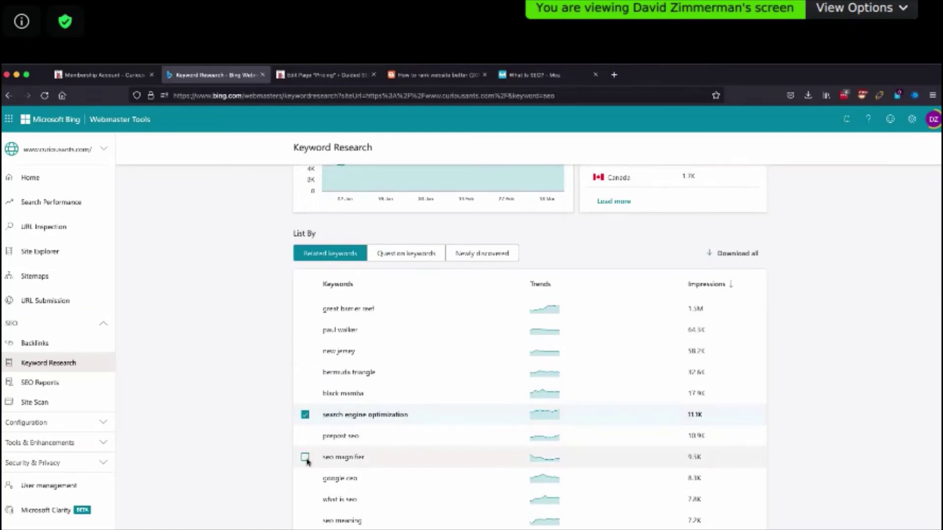
left_click(305, 479)
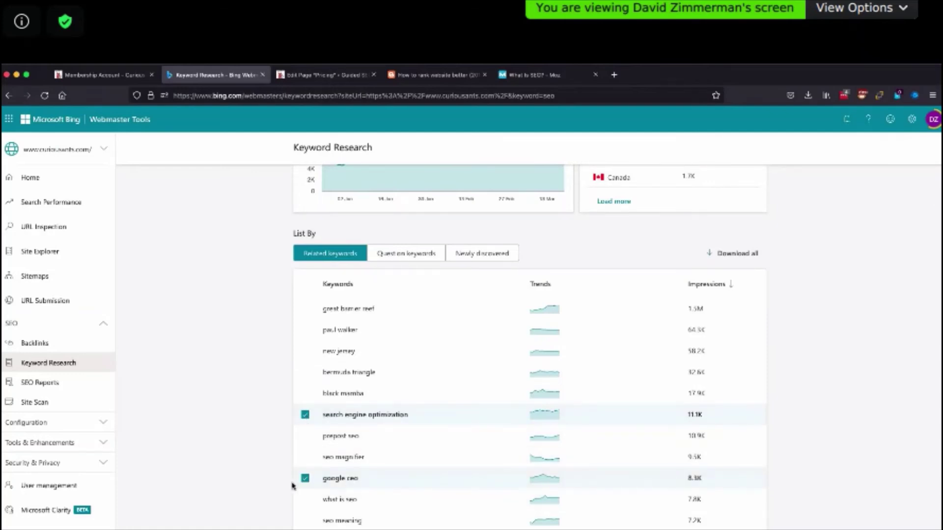
left_click(305, 479)
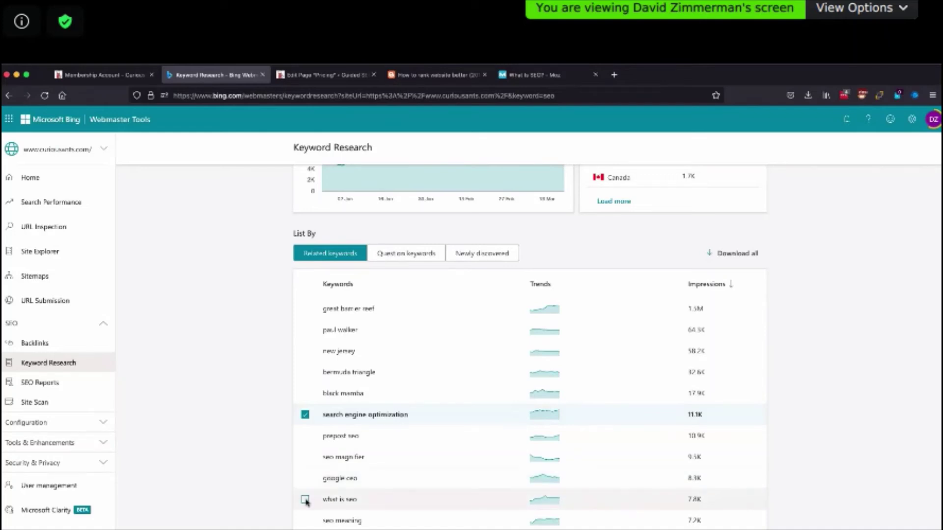
left_click(305, 500)
left_click(305, 521)
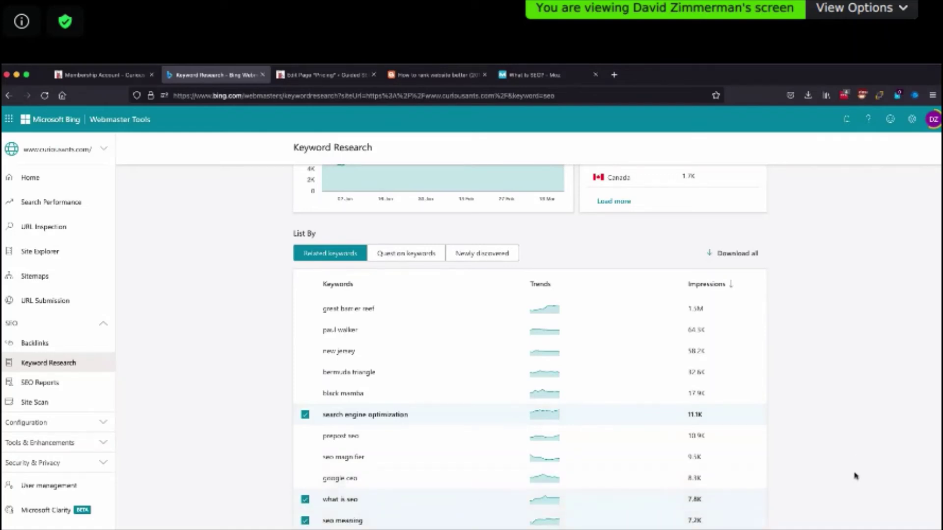
- Check the question keywords and newly discovered keywords for "seo", and return to the related keywords list
scroll(858, 447, "up", 3)
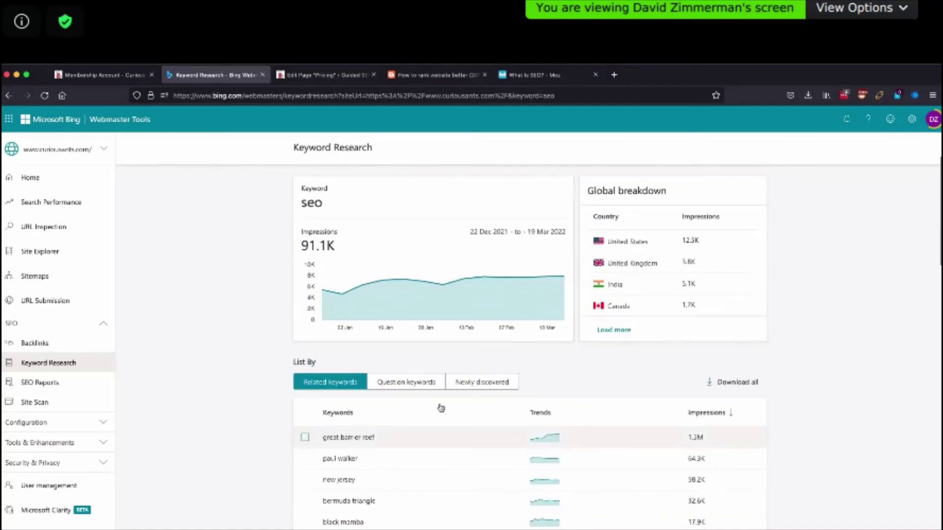
left_click(414, 382)
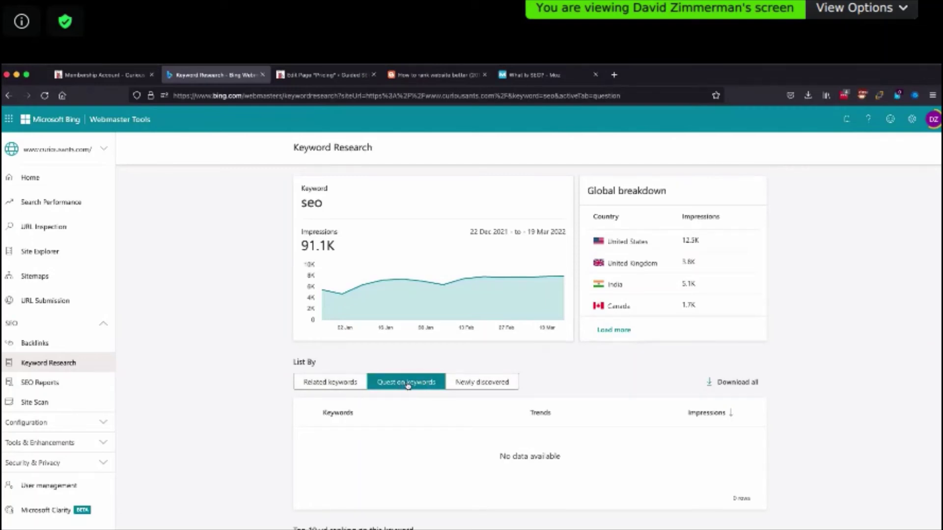
scroll(422, 398, "up", 1)
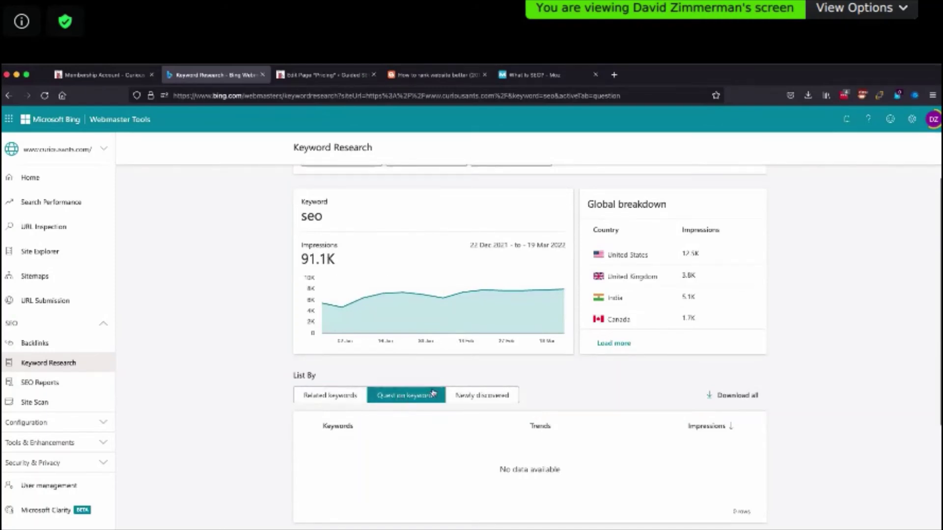
left_click(480, 395)
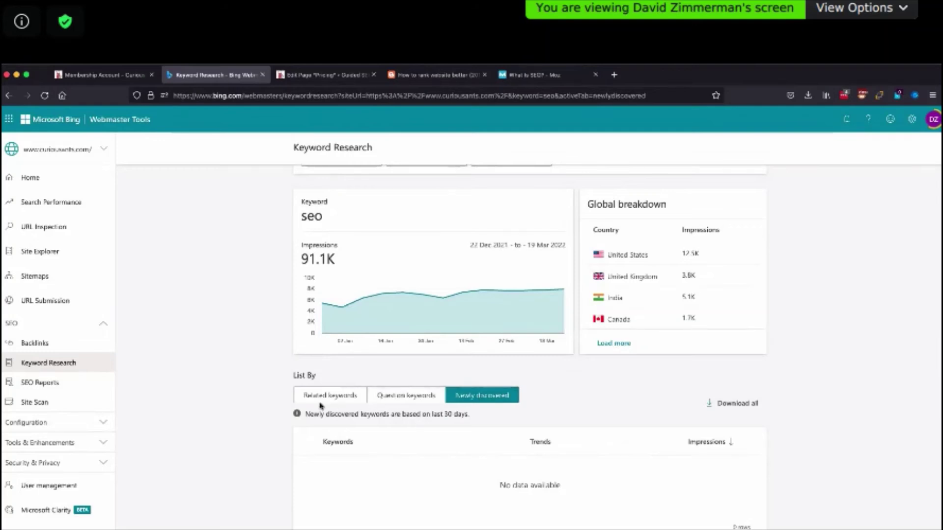
left_click(329, 399)
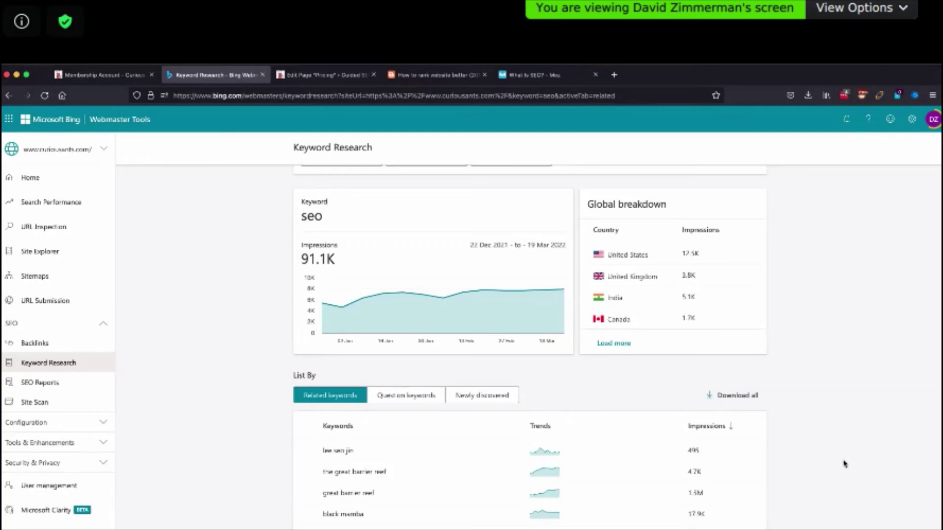
- Replace the keyword with "landscape architect" and run the keyword lookup
scroll(353, 192, "up", 2)
double_click(353, 192)
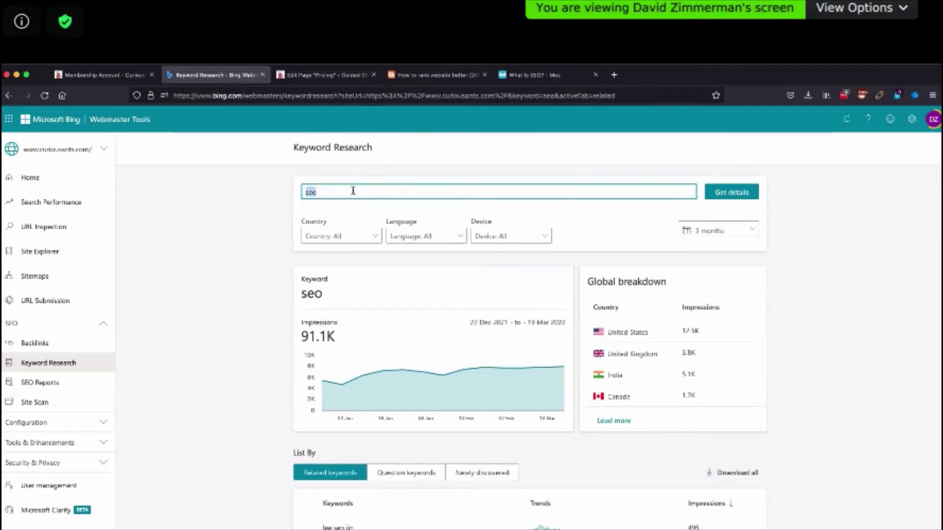
type("landscape architect")
key("Return")
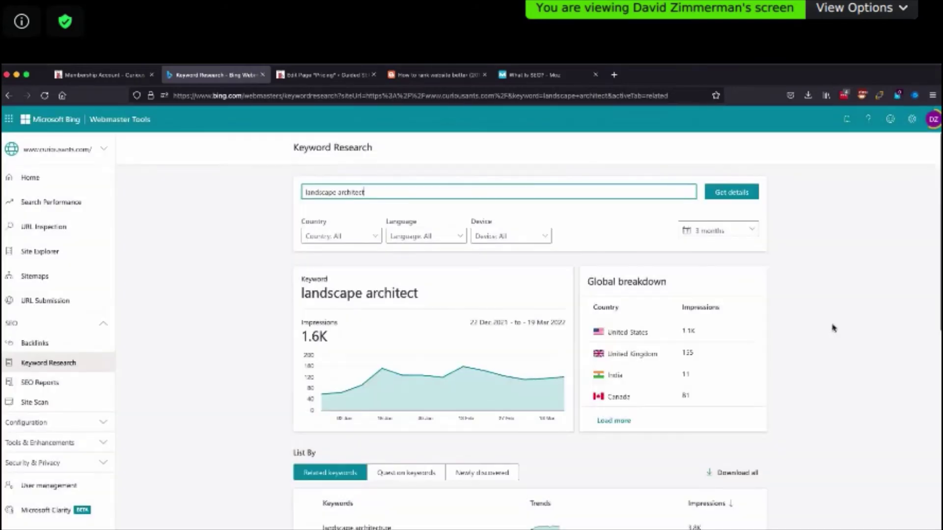
- Select the related keywords "landscape architecture", "landscape architects" and "landscape architect near me"
scroll(829, 326, "down", 3)
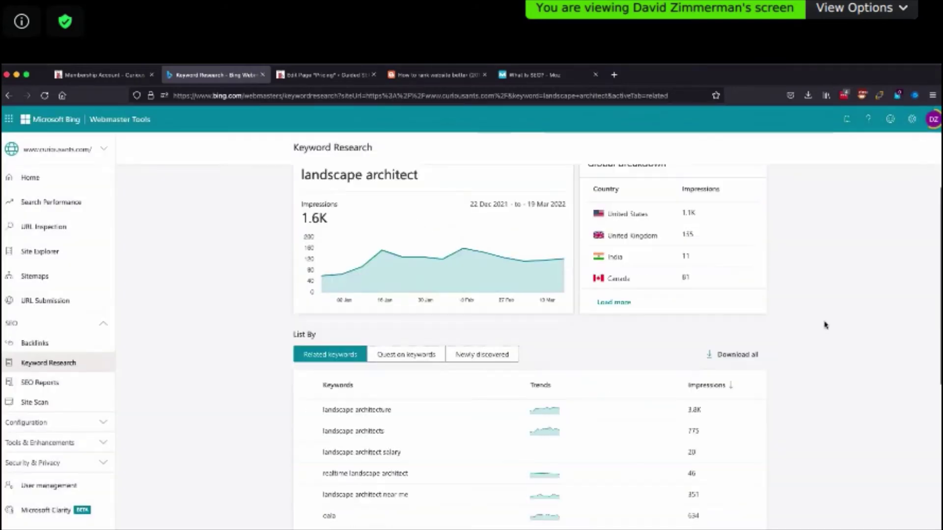
left_click(304, 410)
left_click(305, 431)
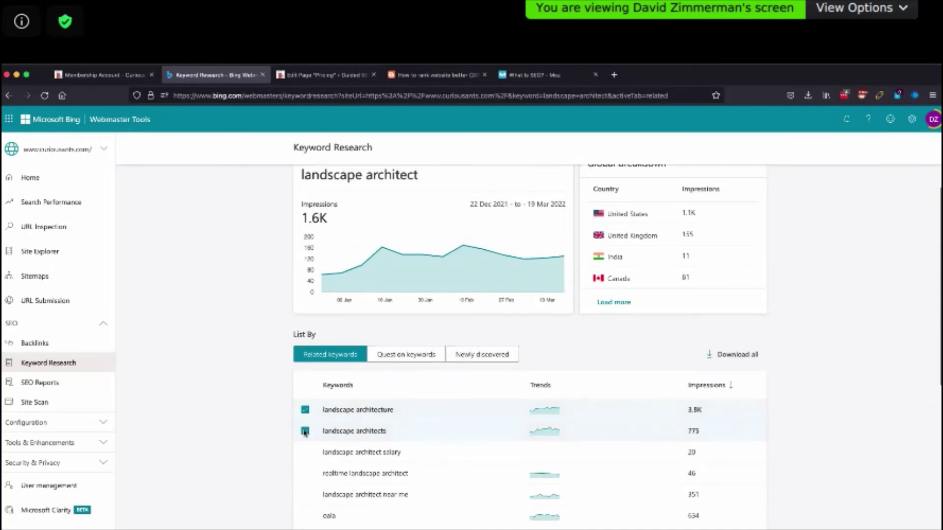
left_click(305, 496)
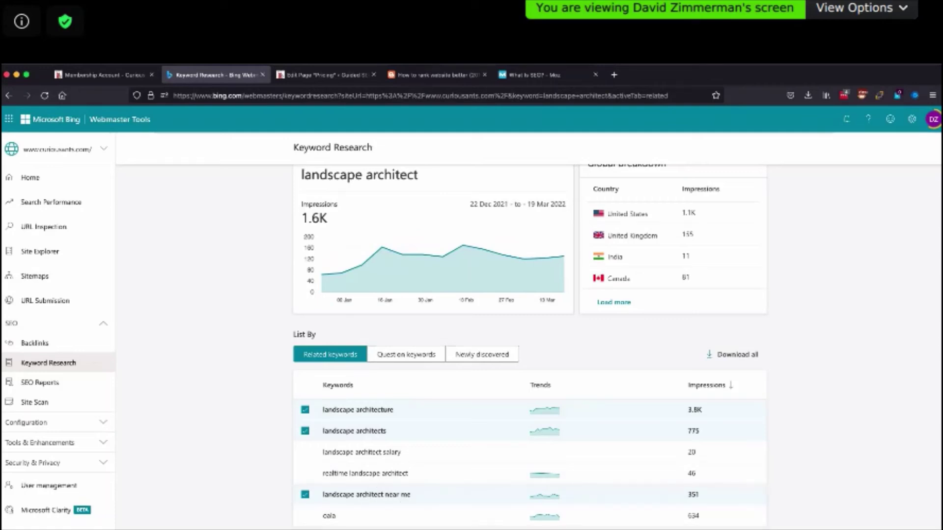
- Filter the "landscape architect" data to the United States from the global breakdown and review the related keywords
scroll(504, 497, "down", 2)
scroll(732, 284, "up", 3)
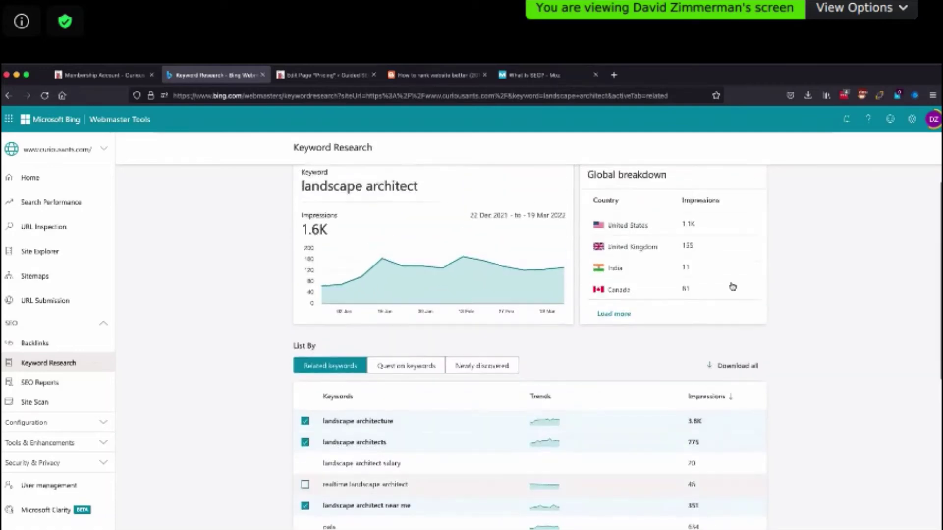
scroll(644, 251, "up", 2)
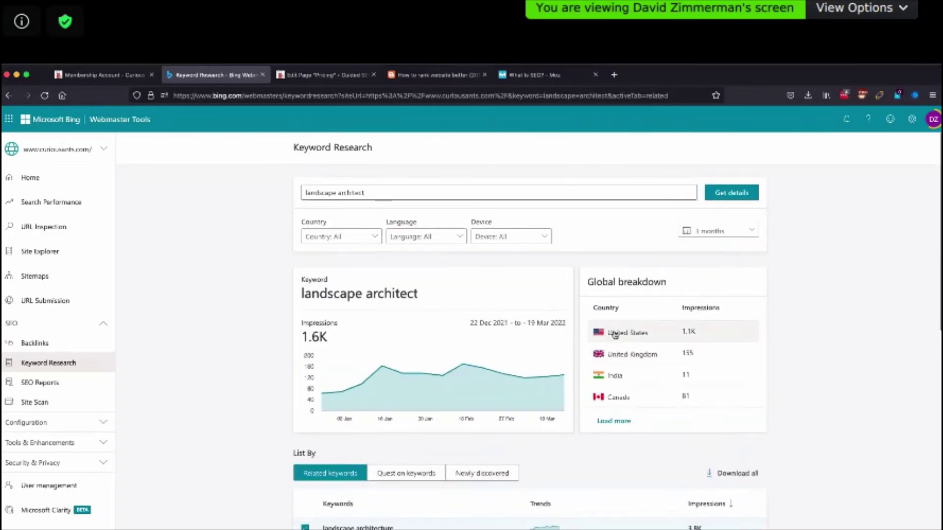
left_click(626, 334)
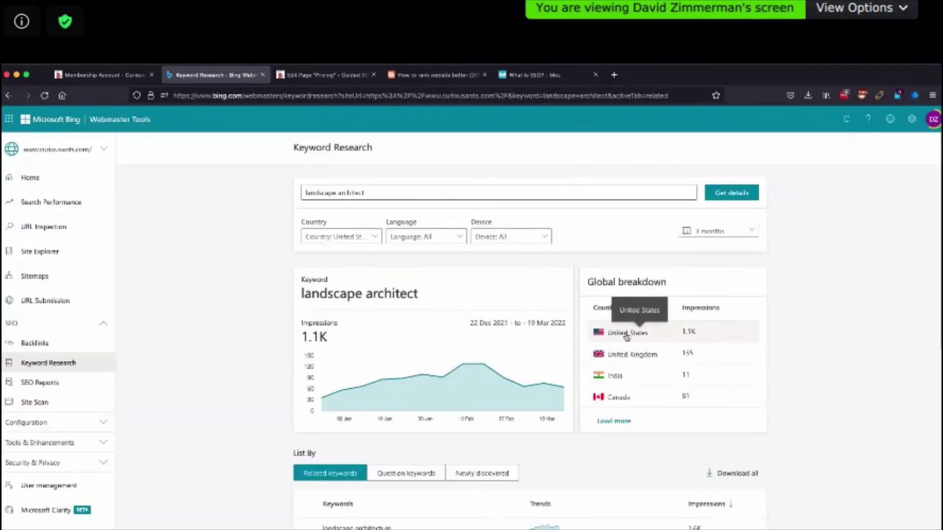
scroll(626, 328, "down", 1)
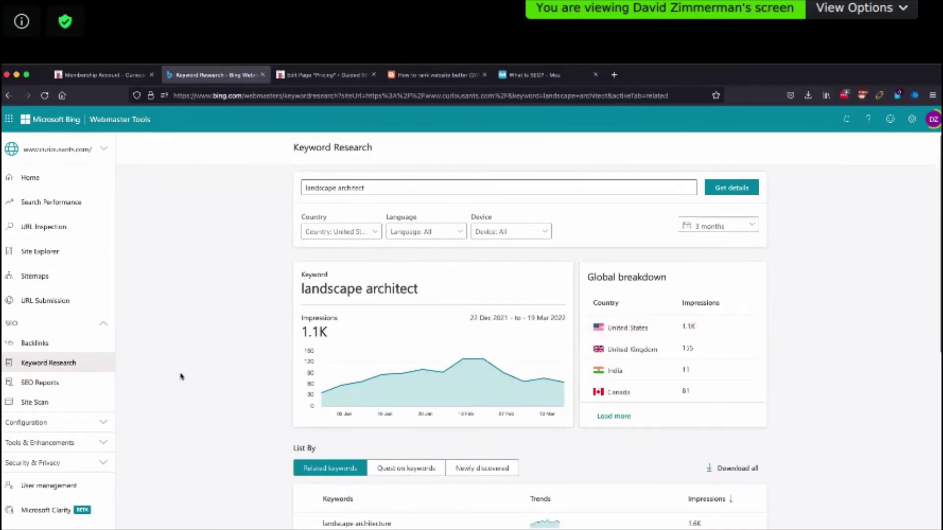
scroll(180, 377, "down", 1)
scroll(181, 377, "down", 3)
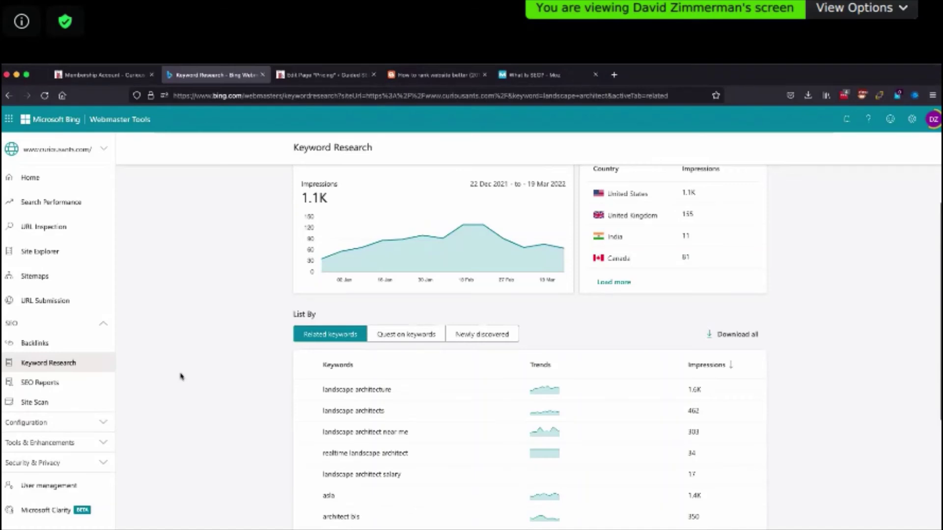
scroll(181, 377, "up", 3)
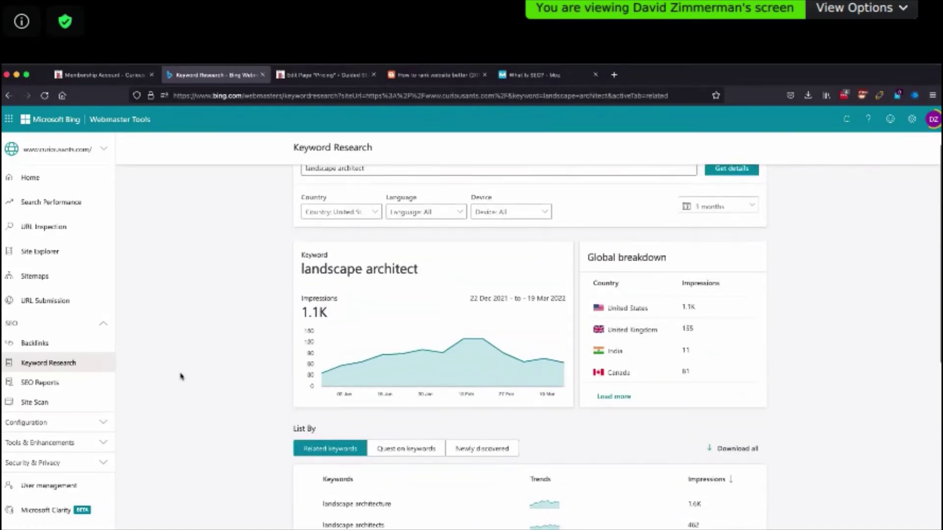
scroll(181, 376, "down", 8)
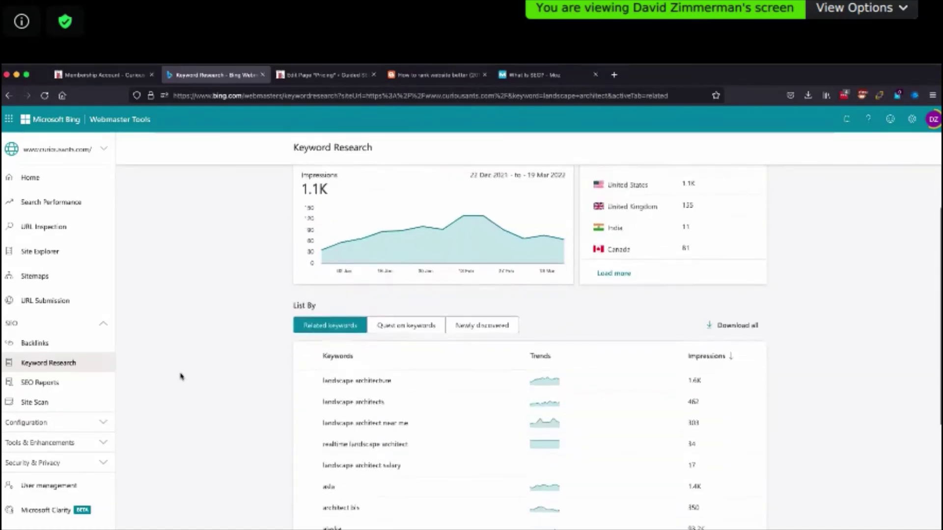
- Open the Bing search for the "Landscape Architect" title among the top 10 ranking URLs, and return to Keyword Research
scroll(180, 377, "down", 3)
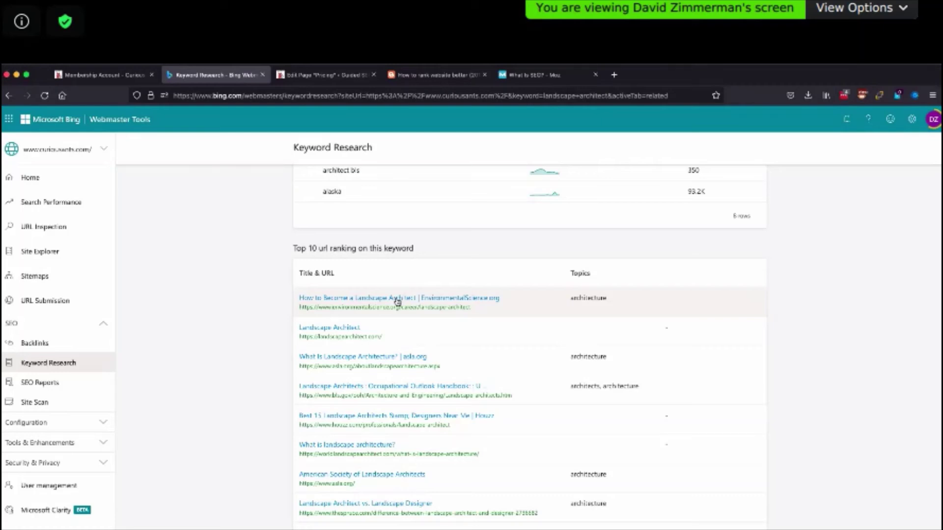
left_click(336, 329)
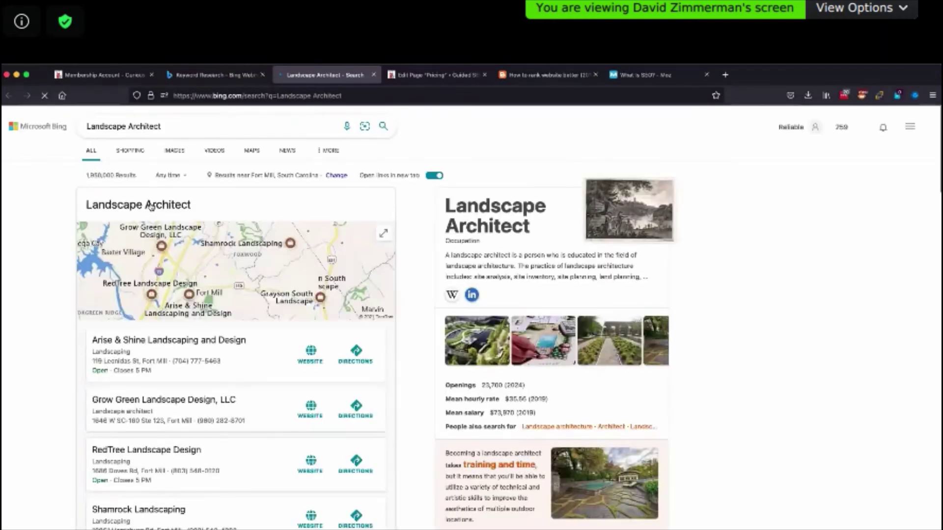
left_click(213, 77)
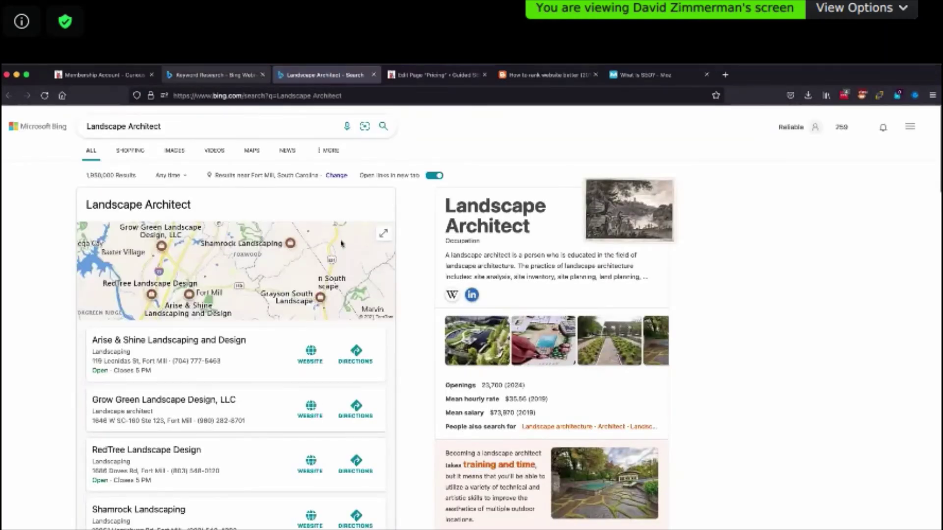
- Review the landscapearchitect.com home page from the top 10 ranking URLs, and return to the Keyword Research overview
left_click(342, 337)
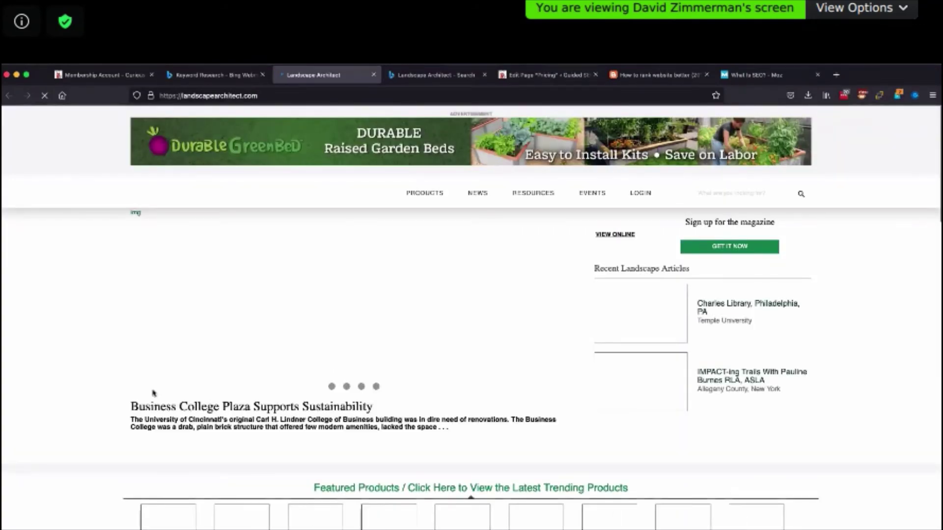
scroll(153, 391, "down", 1)
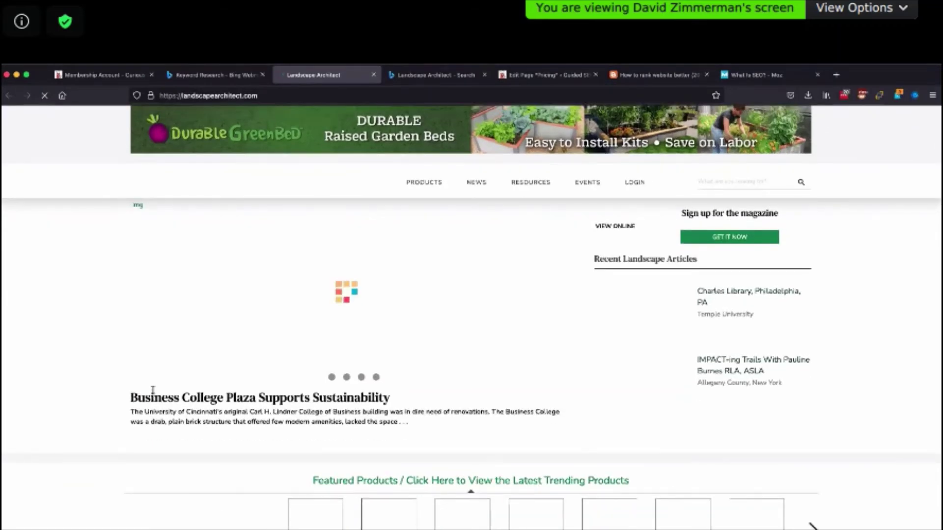
scroll(153, 390, "down", 2)
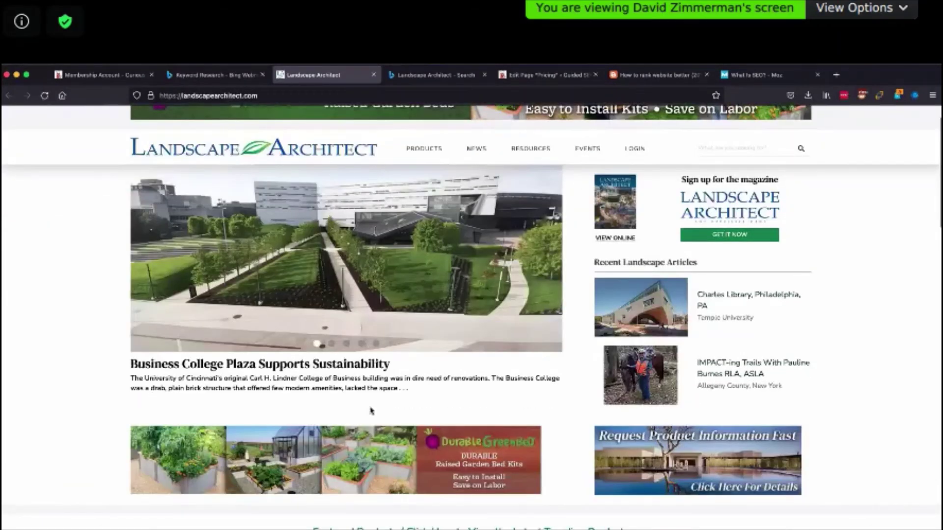
scroll(566, 468, "down", 1)
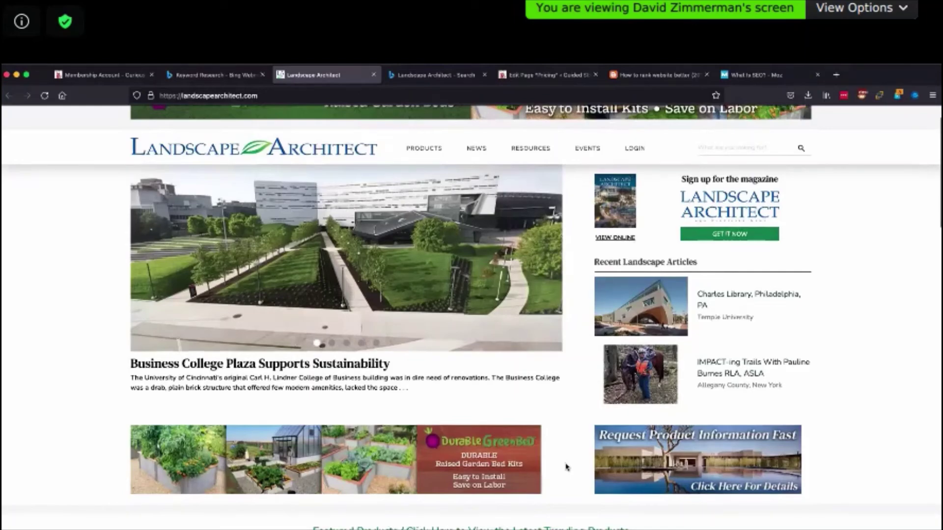
scroll(567, 466, "down", 5)
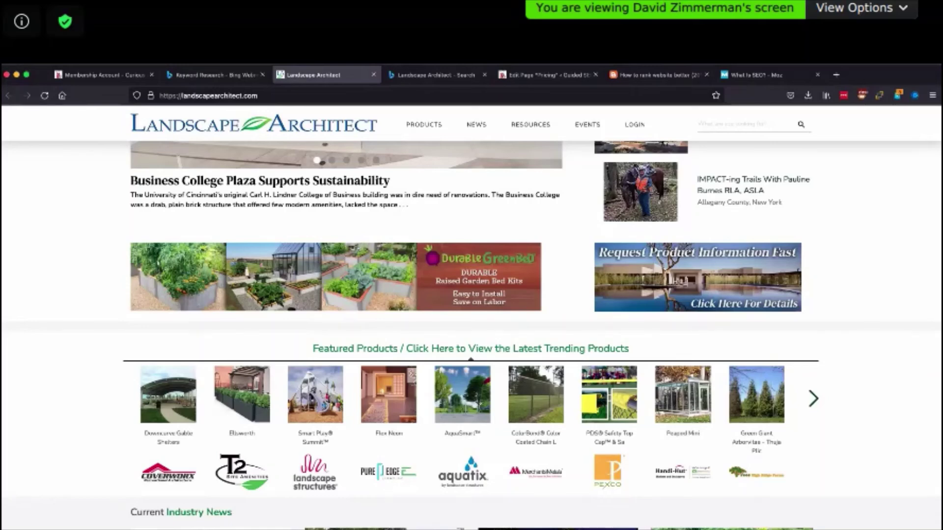
left_click(215, 77)
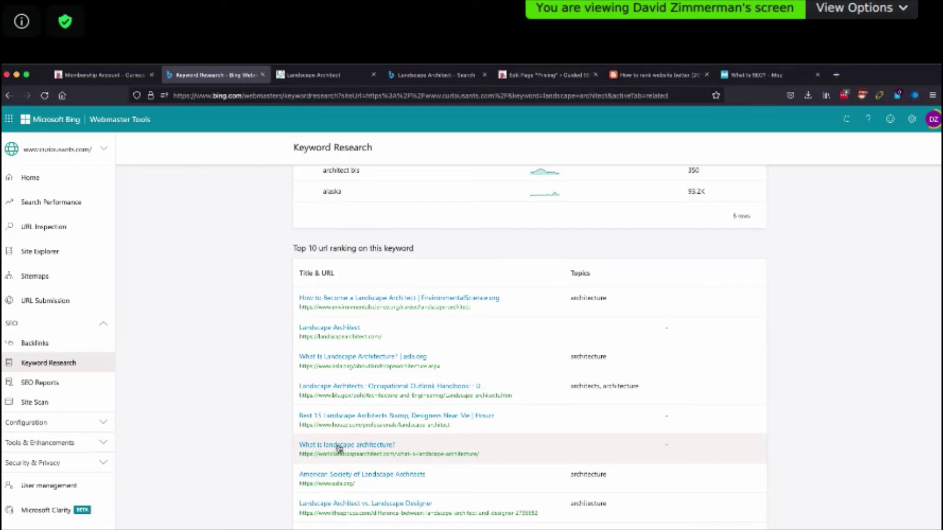
scroll(339, 447, "up", 10)
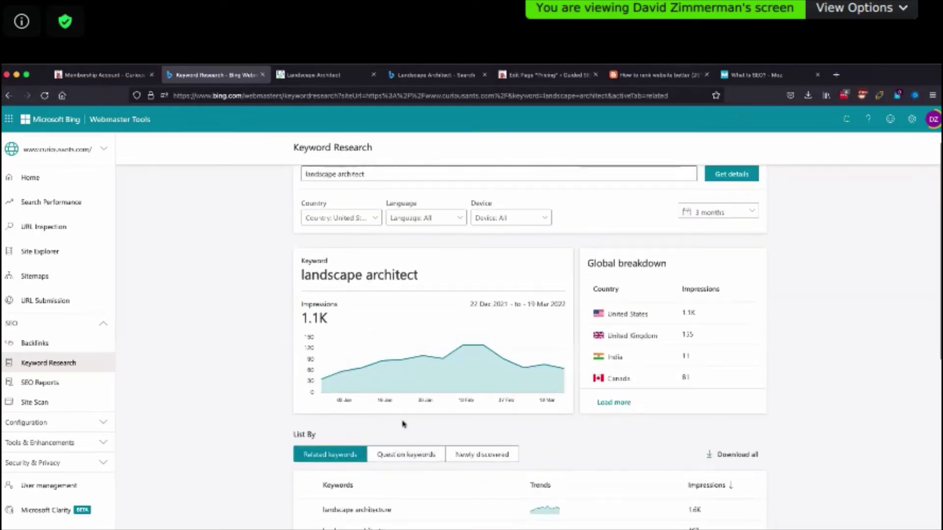
- Open the related keyword "landscape architect near me", review its top 10 ranking URLs, and highlight the topics listed for the HomeAdvisor result
scroll(393, 442, "down", 5)
left_click(373, 324)
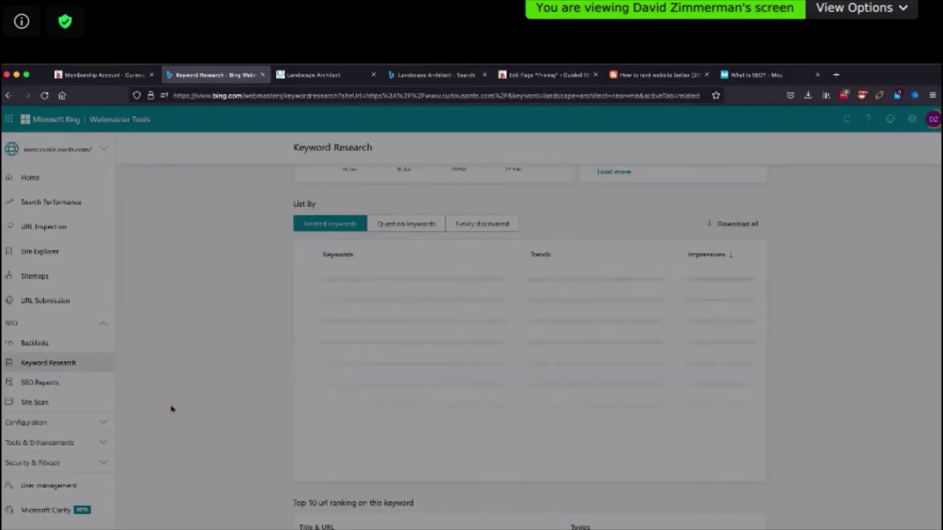
scroll(178, 417, "down", 3)
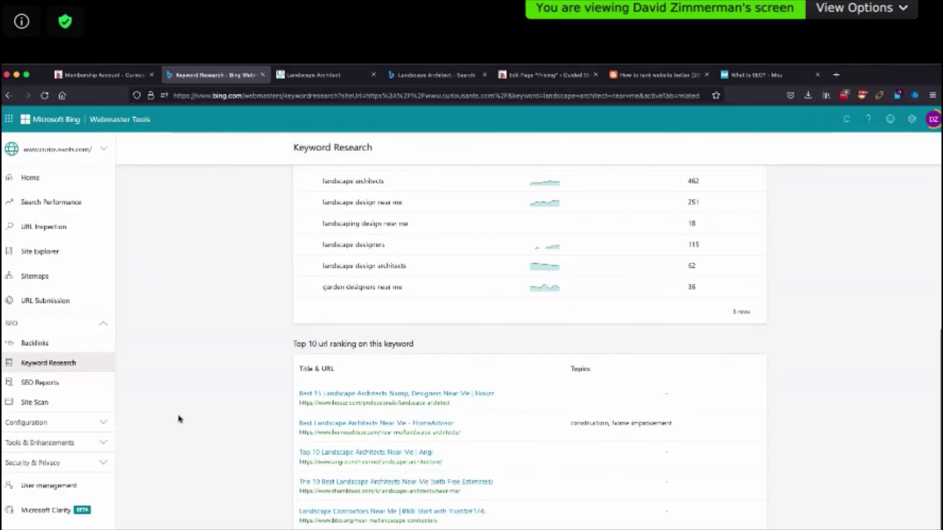
scroll(179, 418, "down", 2)
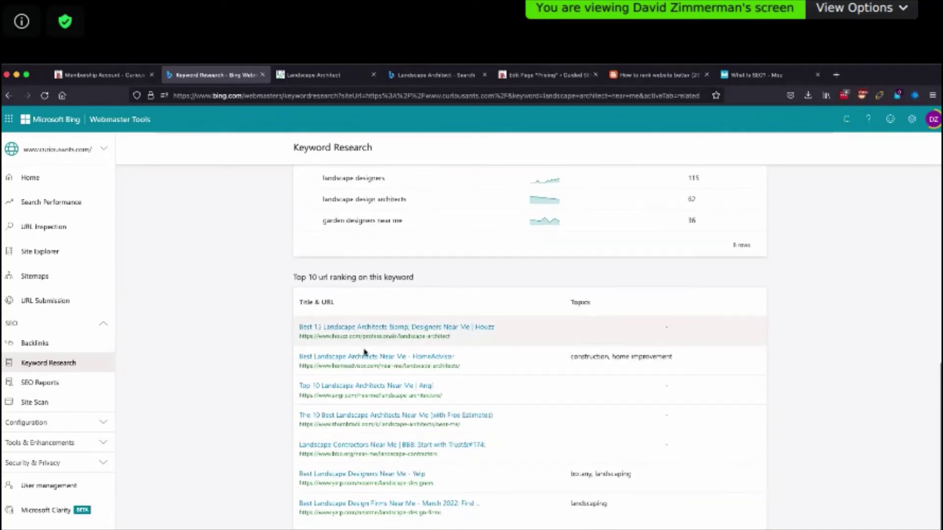
scroll(491, 452, "down", 1)
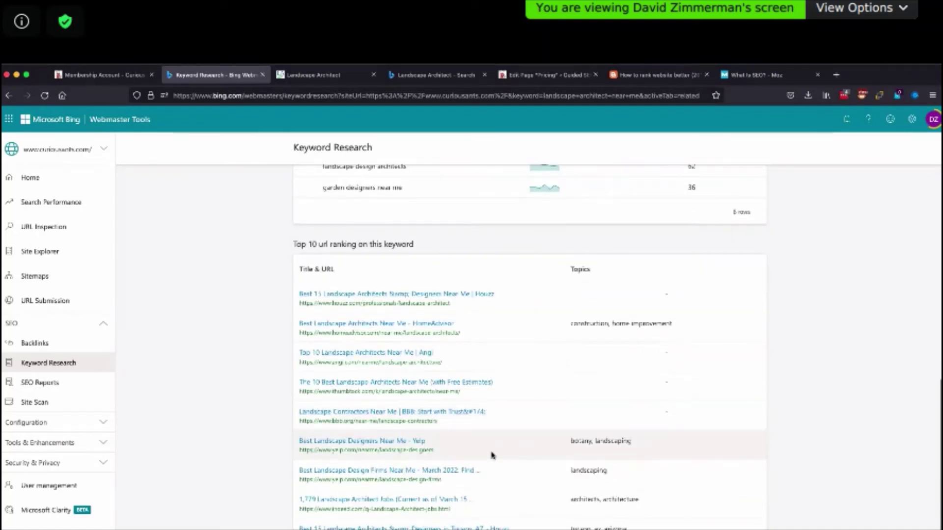
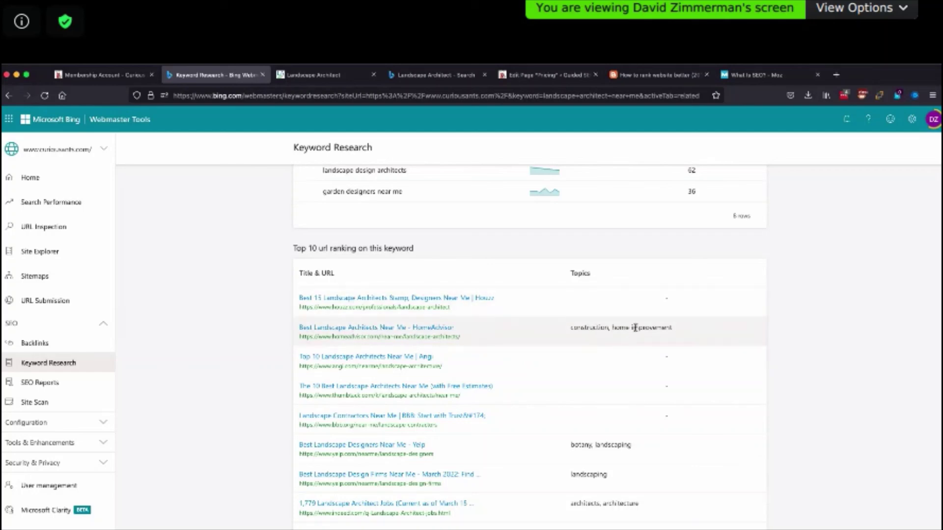
triple_click(609, 324)
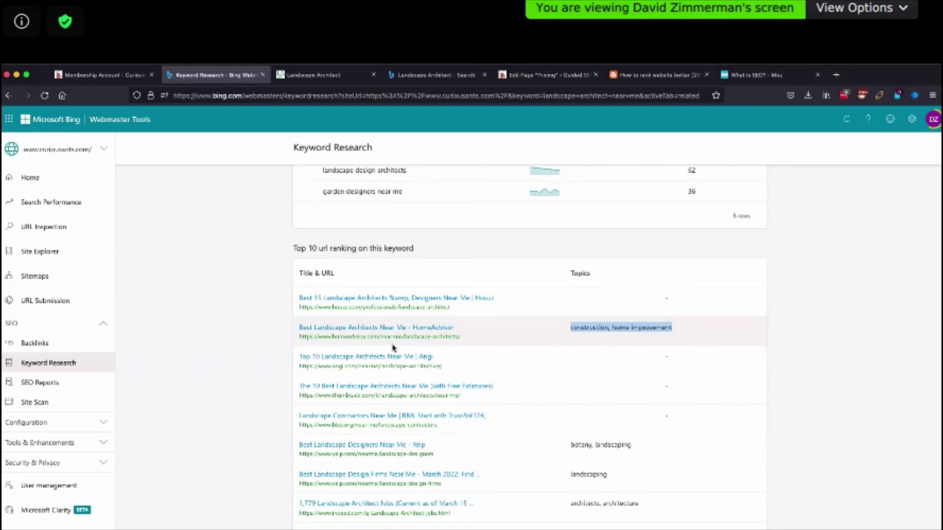
scroll(804, 337, "up", 10)
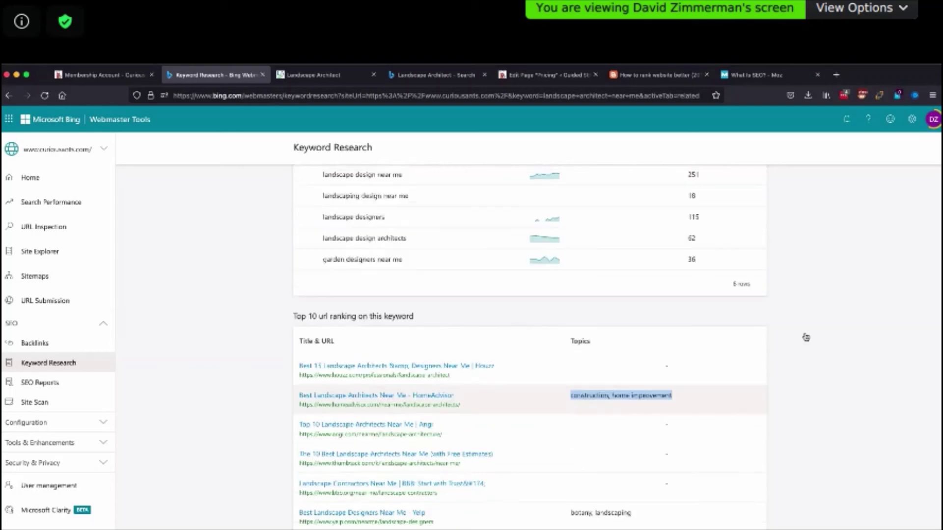